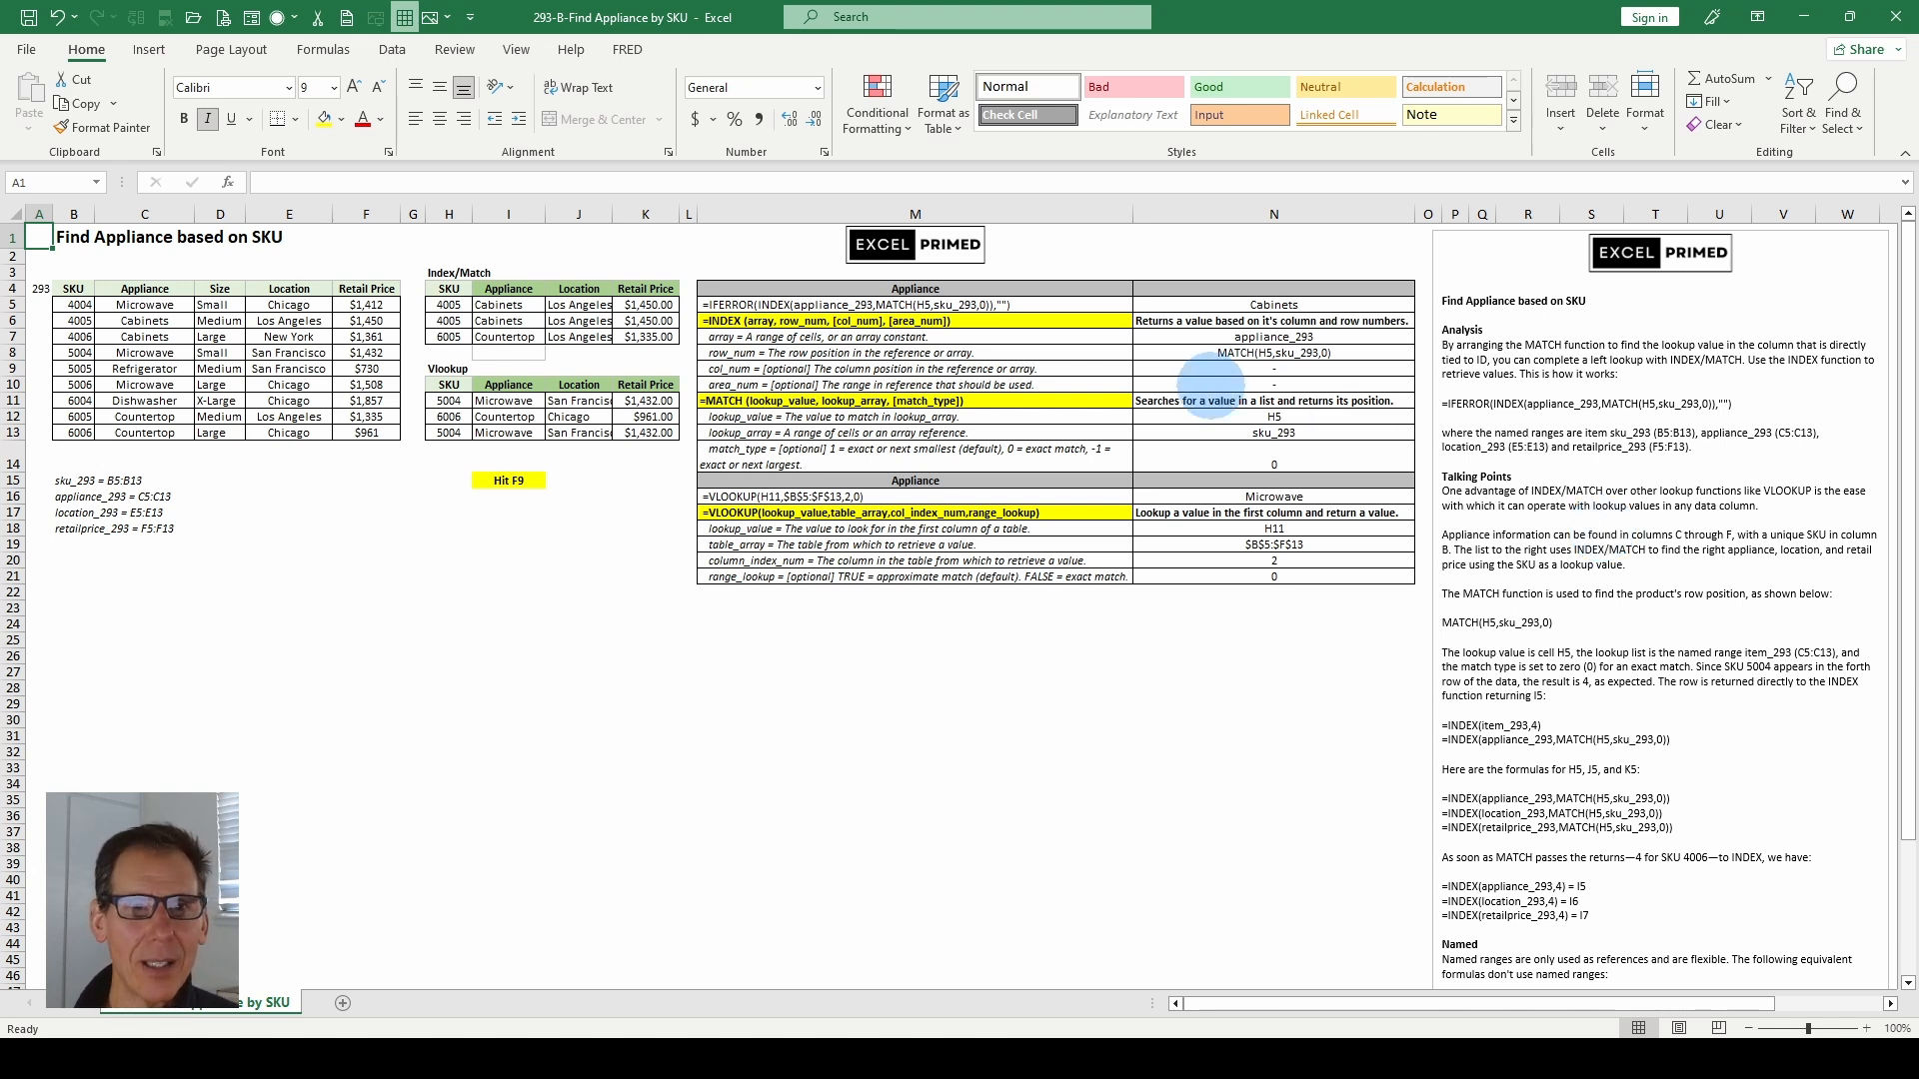
Step: Examine the SKU formulas in H5:H7 and the appliance lookup formulas in the Index/Match and Vlookup tables
left_click(507, 301)
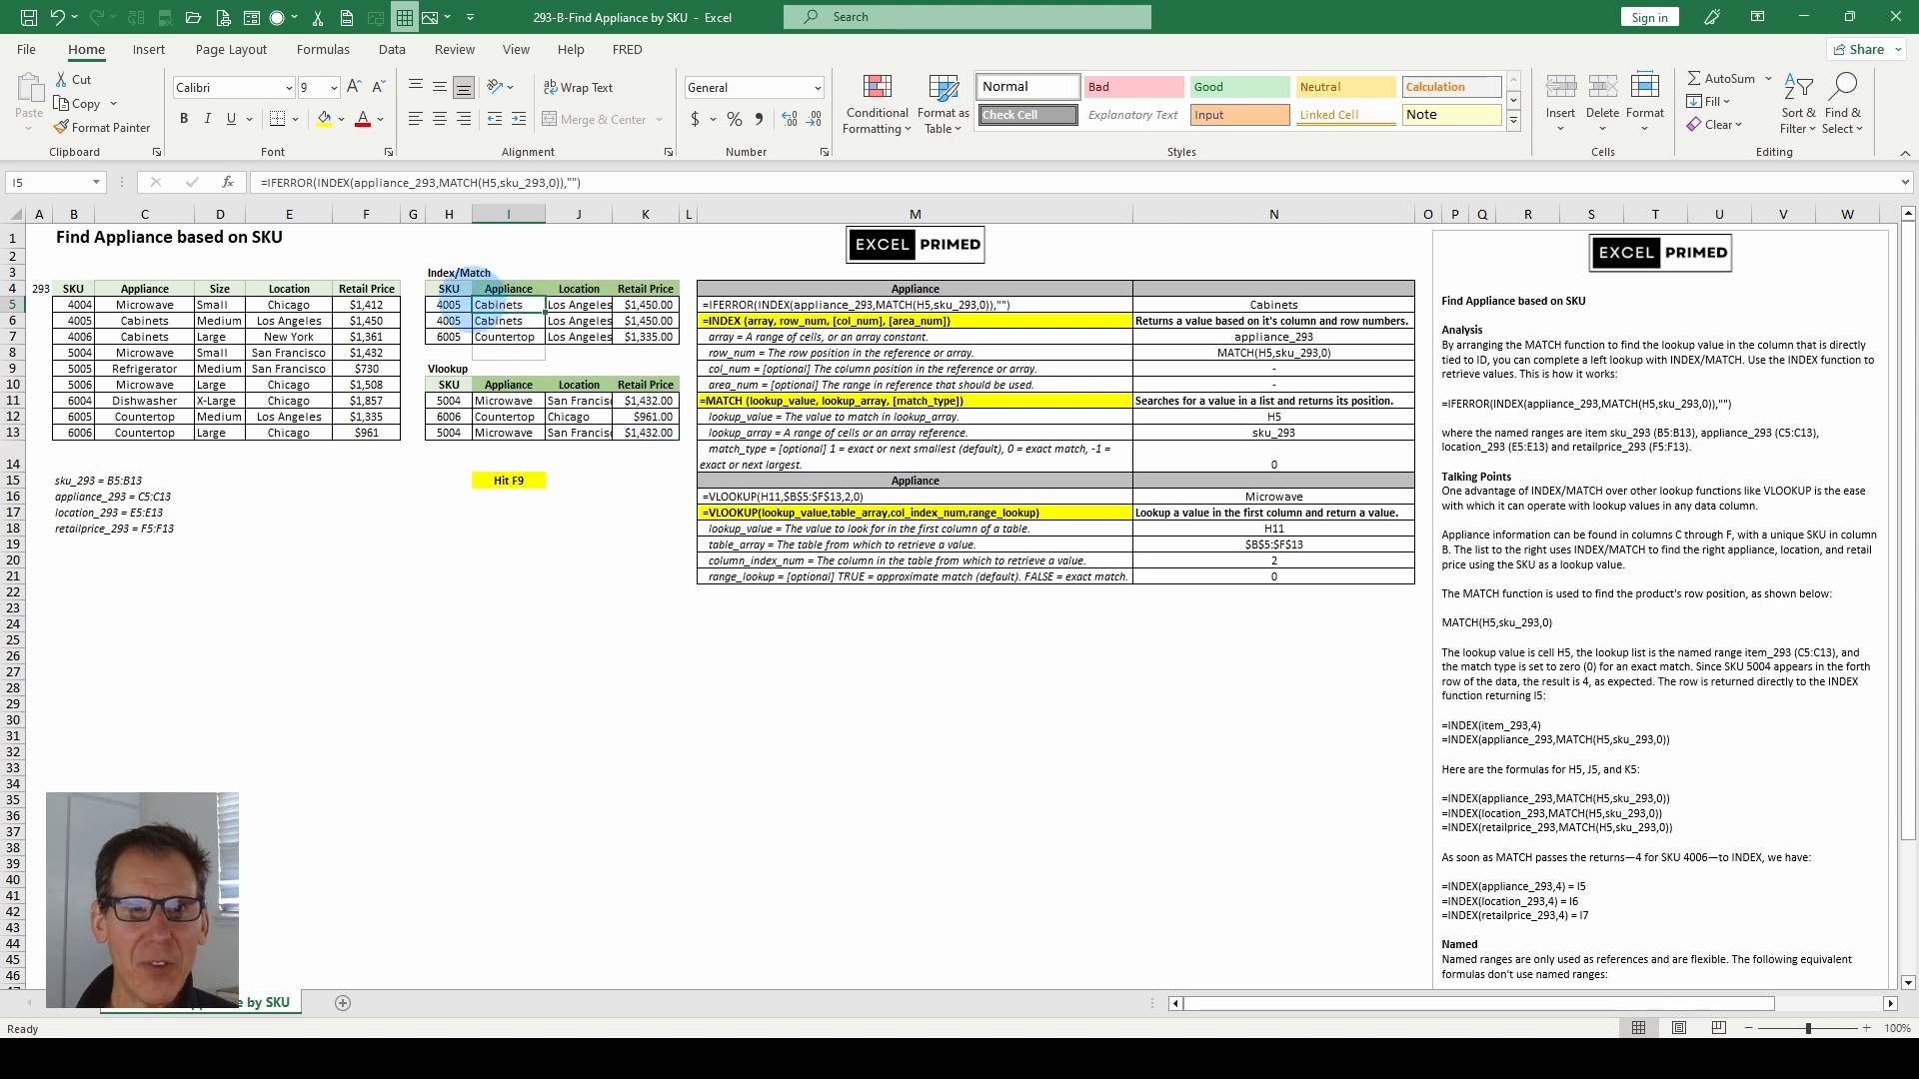
left_click(443, 305)
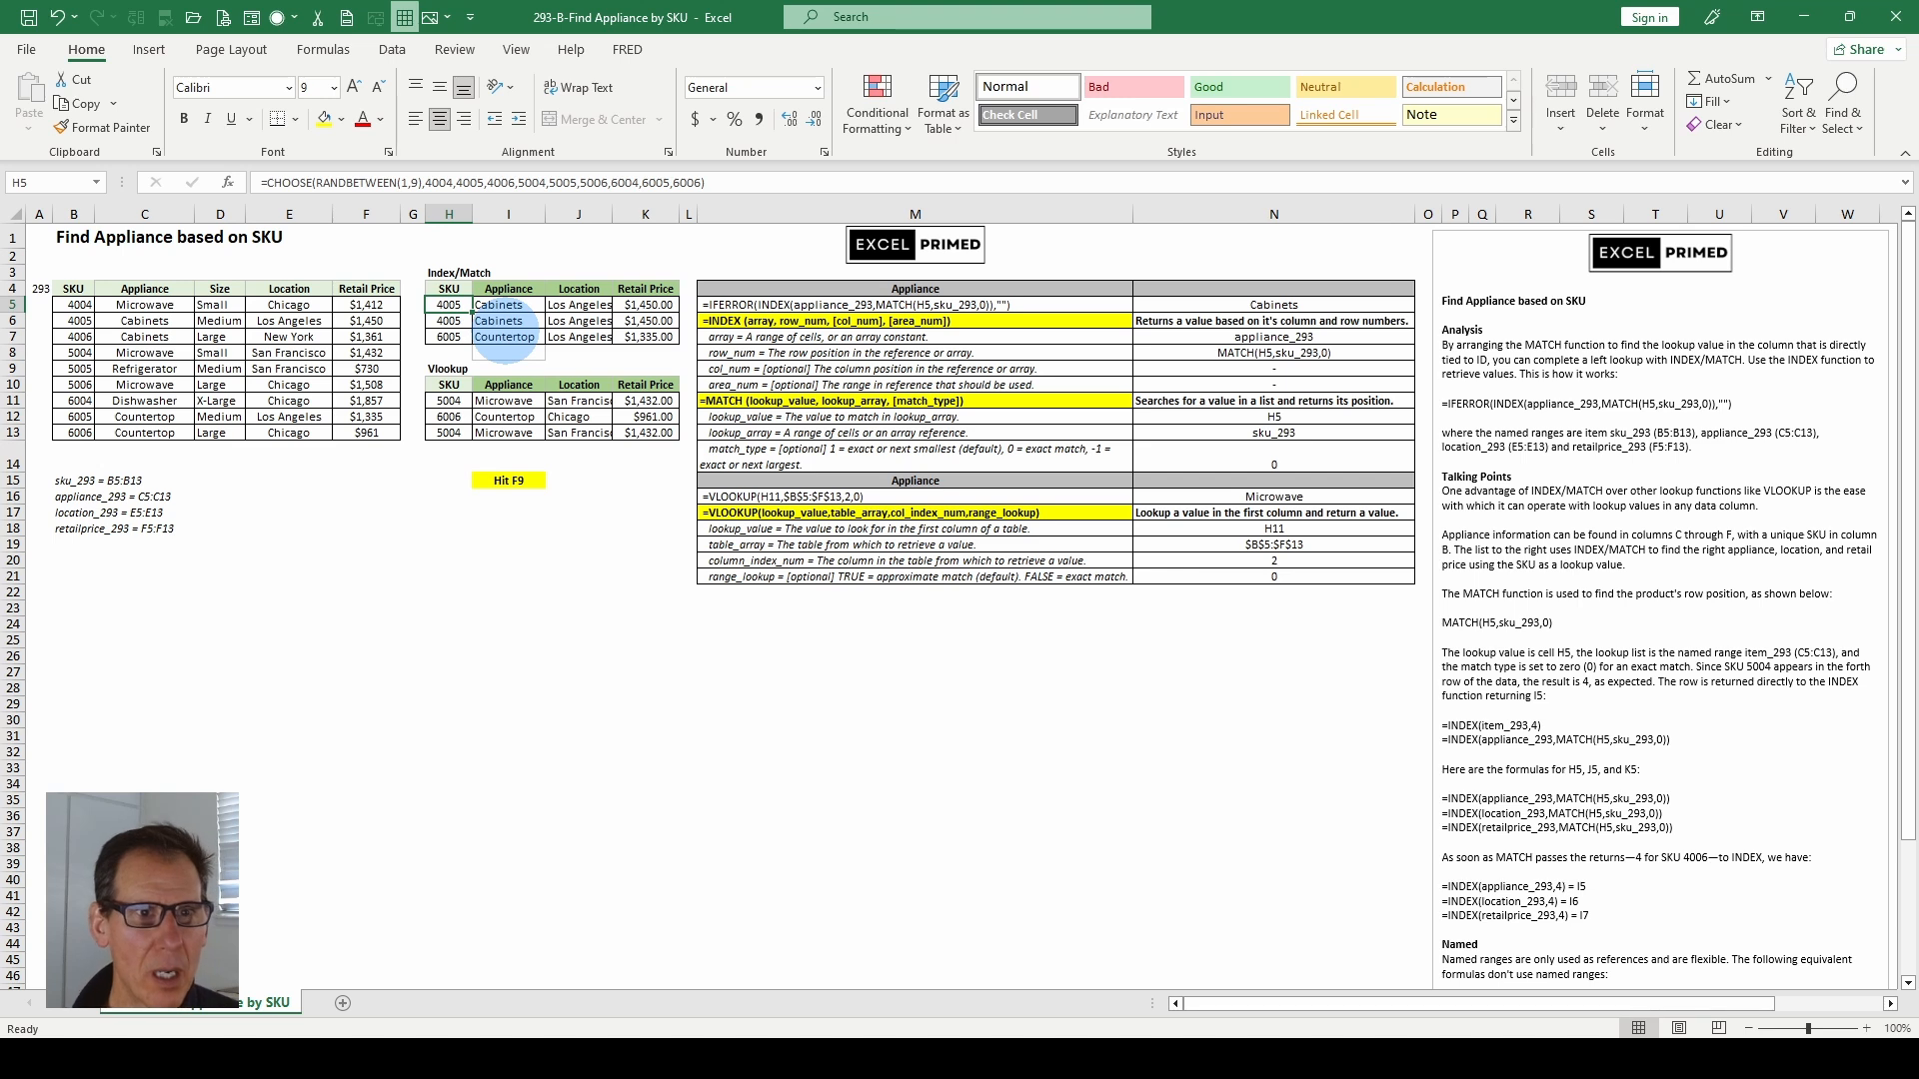
left_click(505, 400)
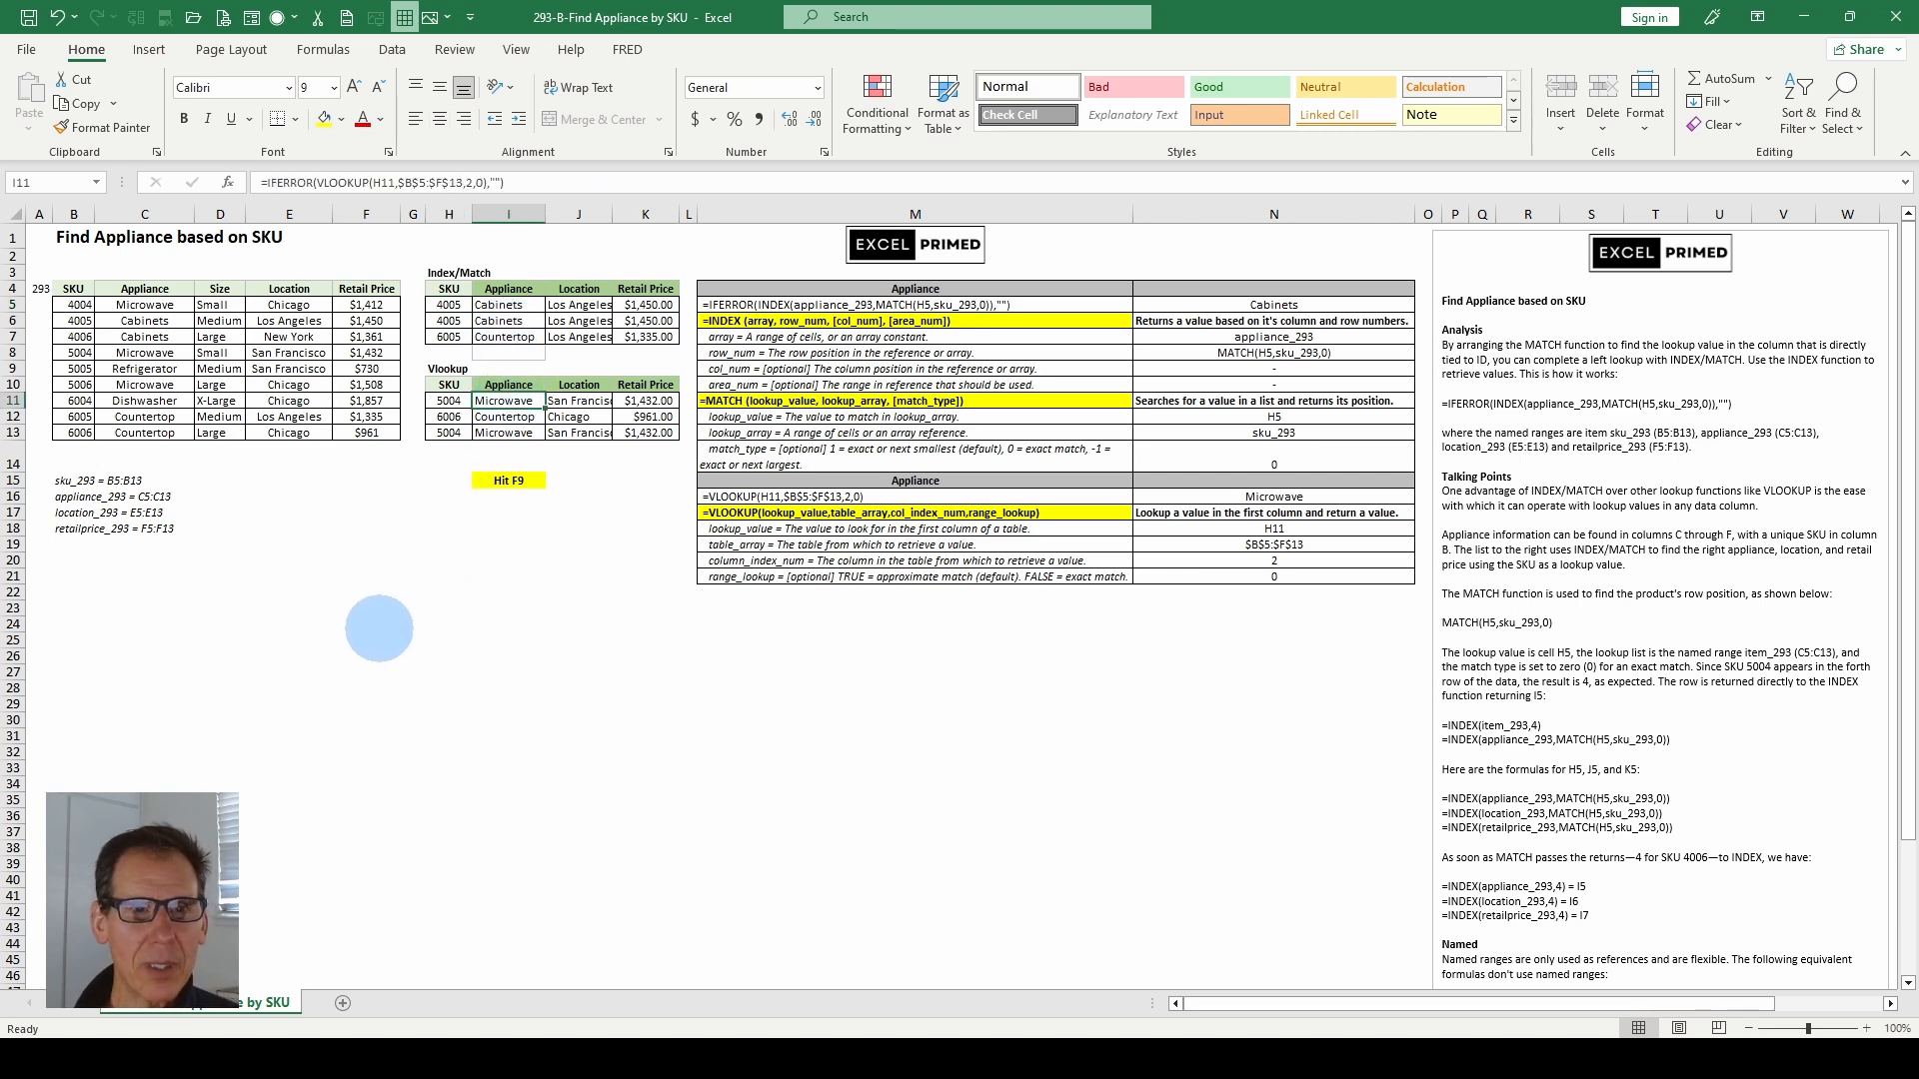
left_click(450, 303)
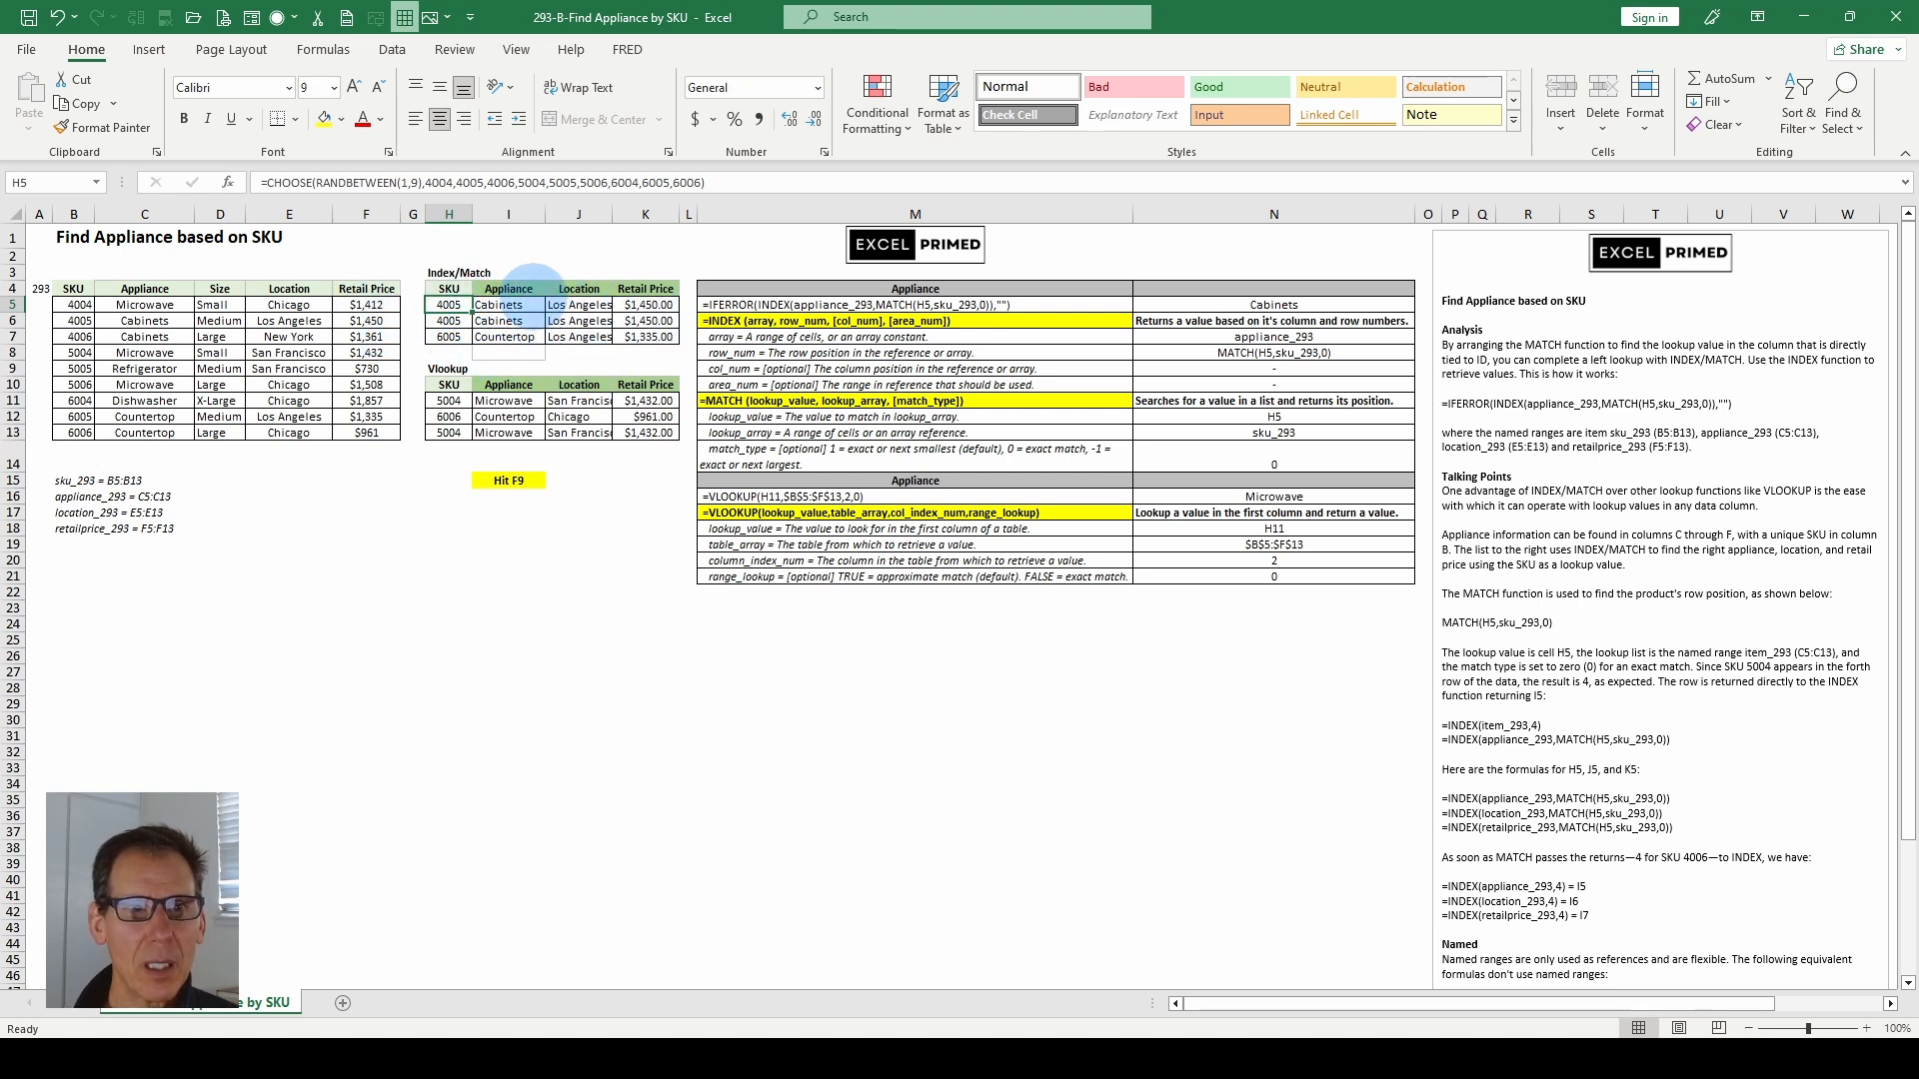
left_click_drag(448, 304, 442, 337)
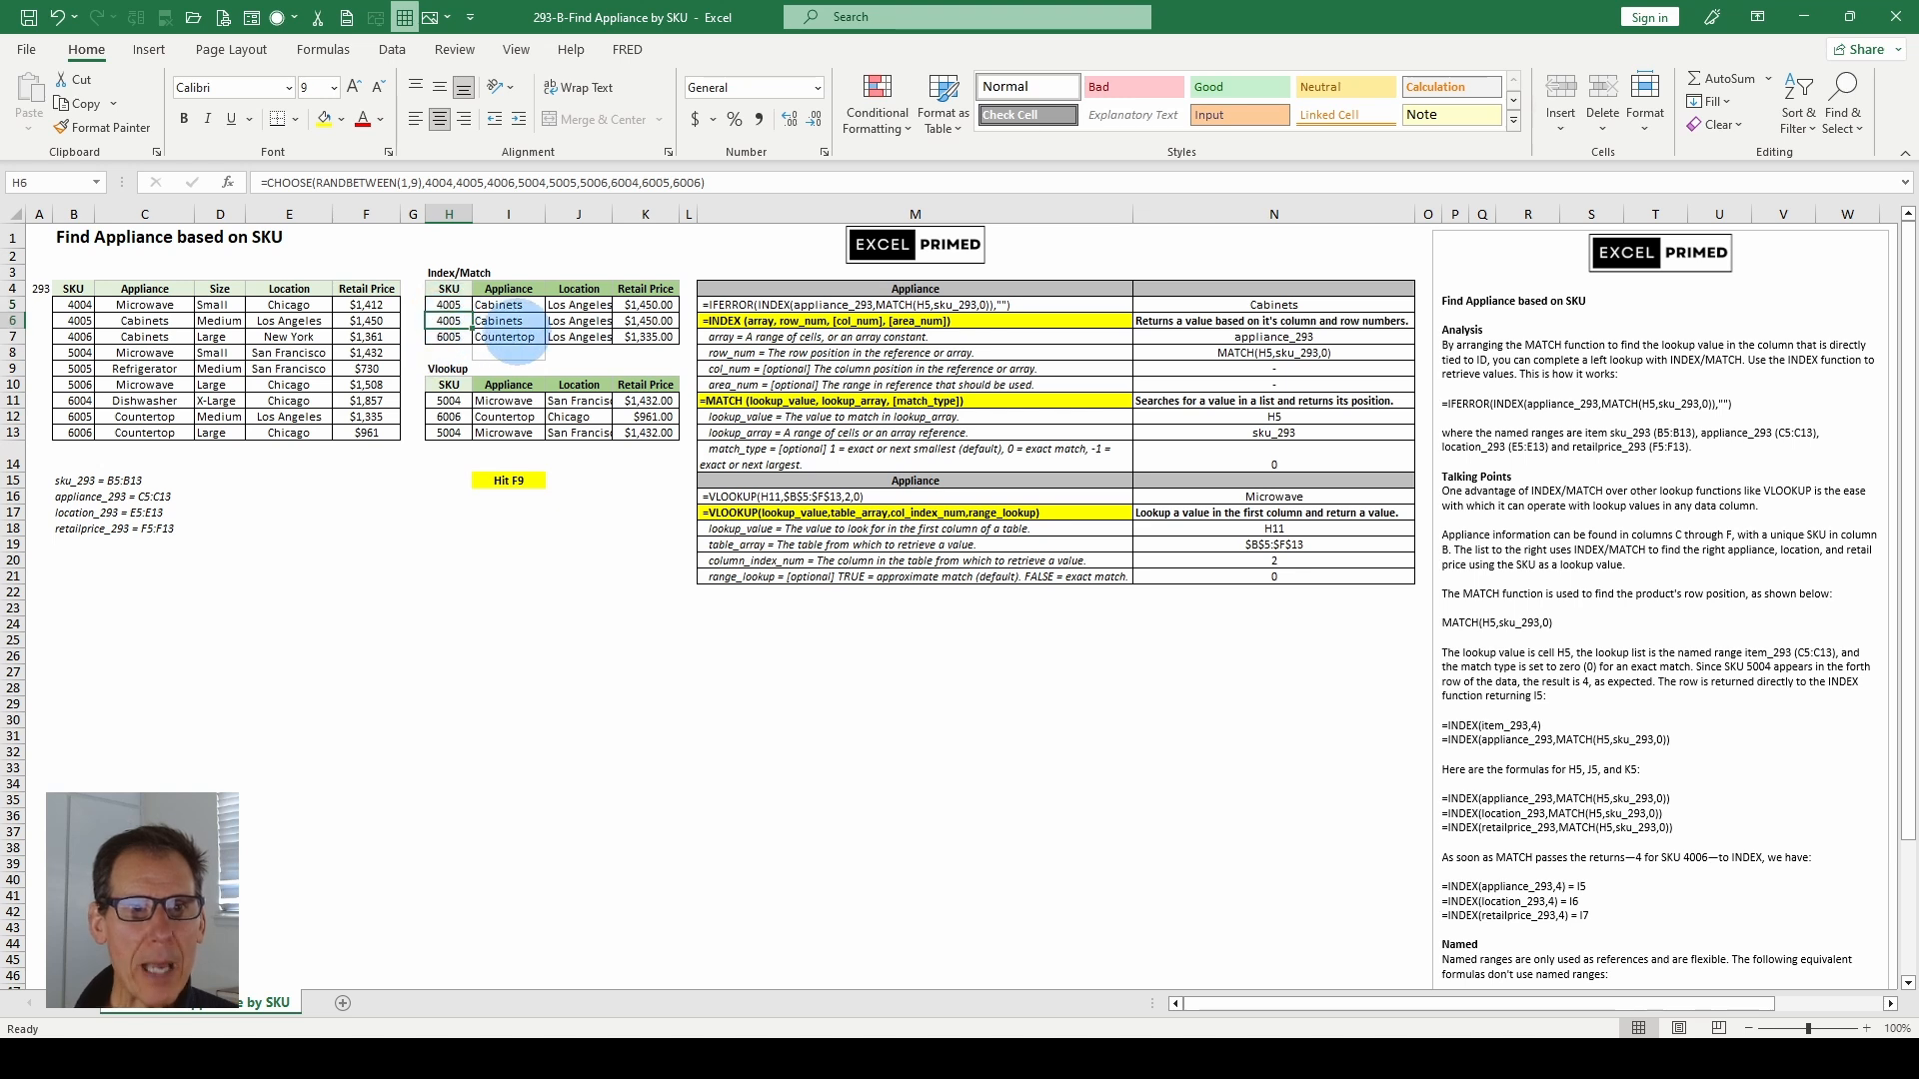
left_click(508, 321)
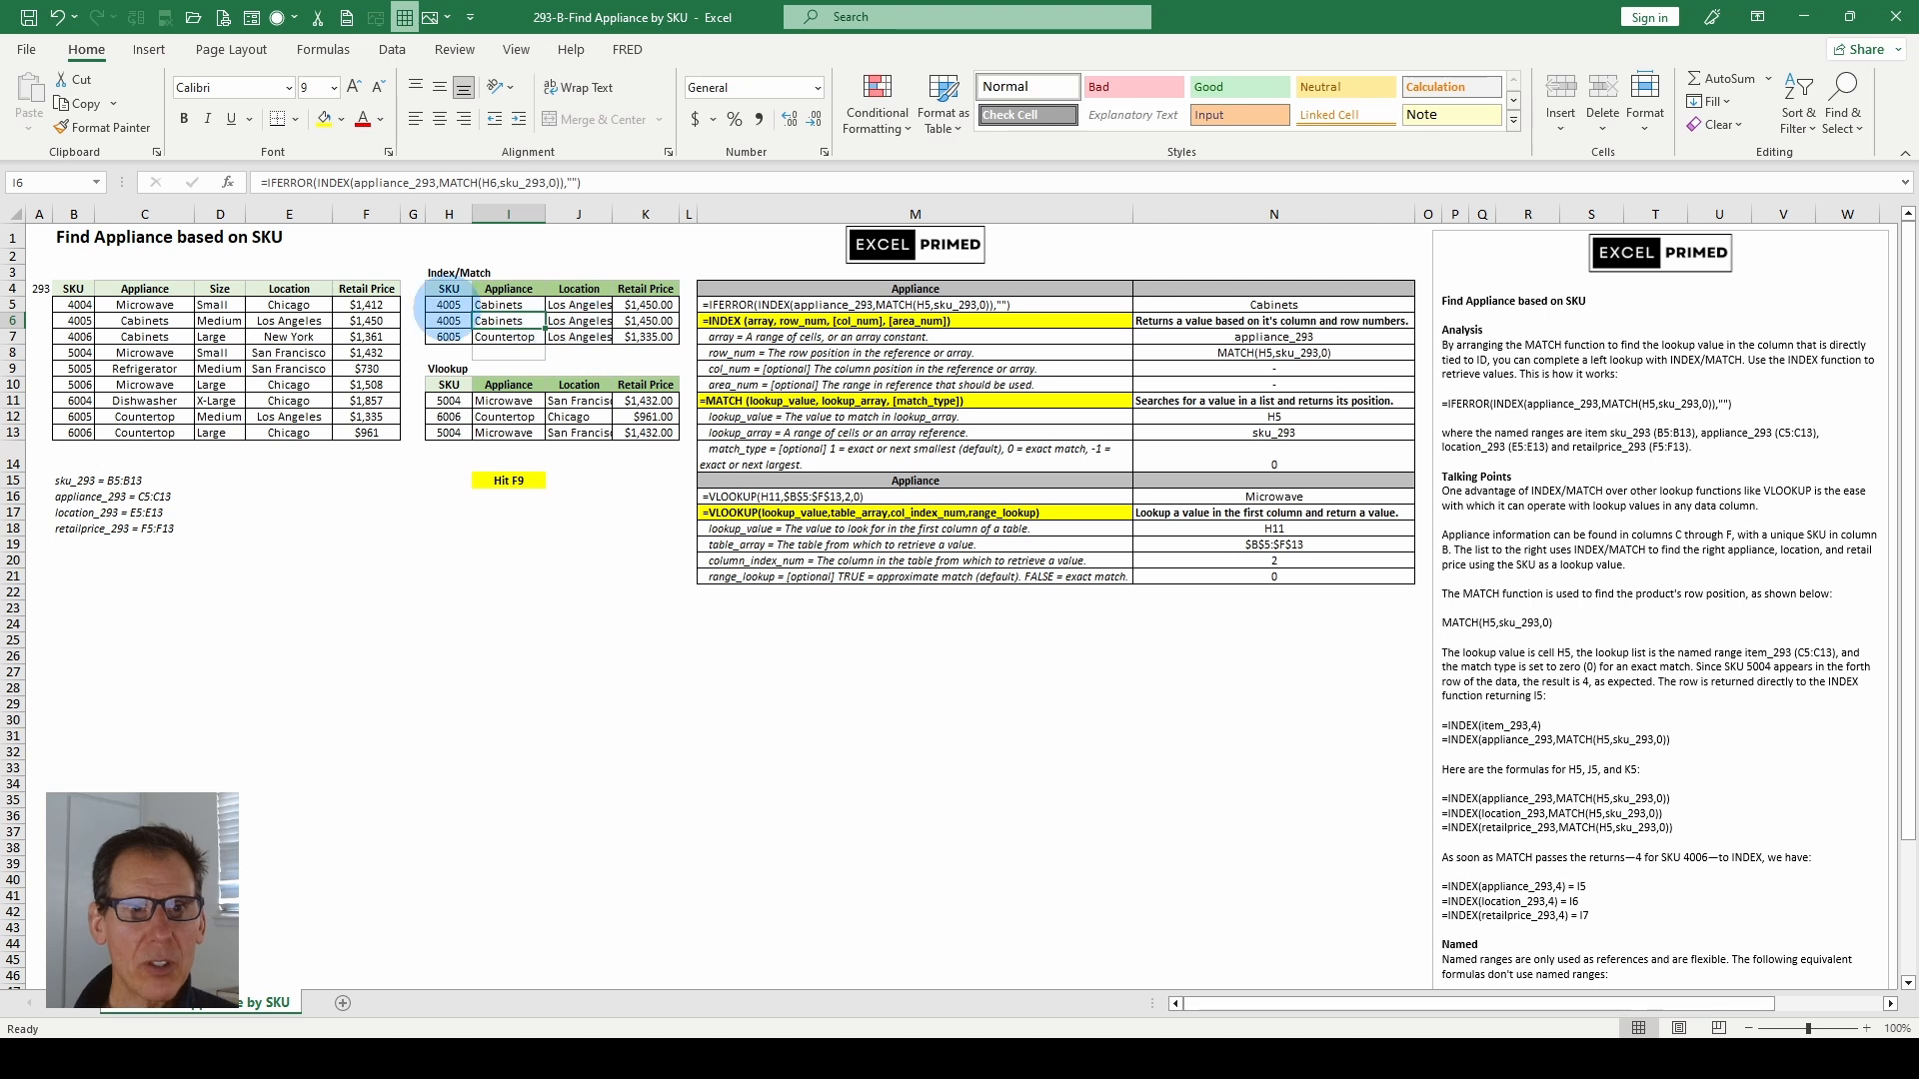
left_click_drag(448, 337, 442, 310)
left_click(508, 352)
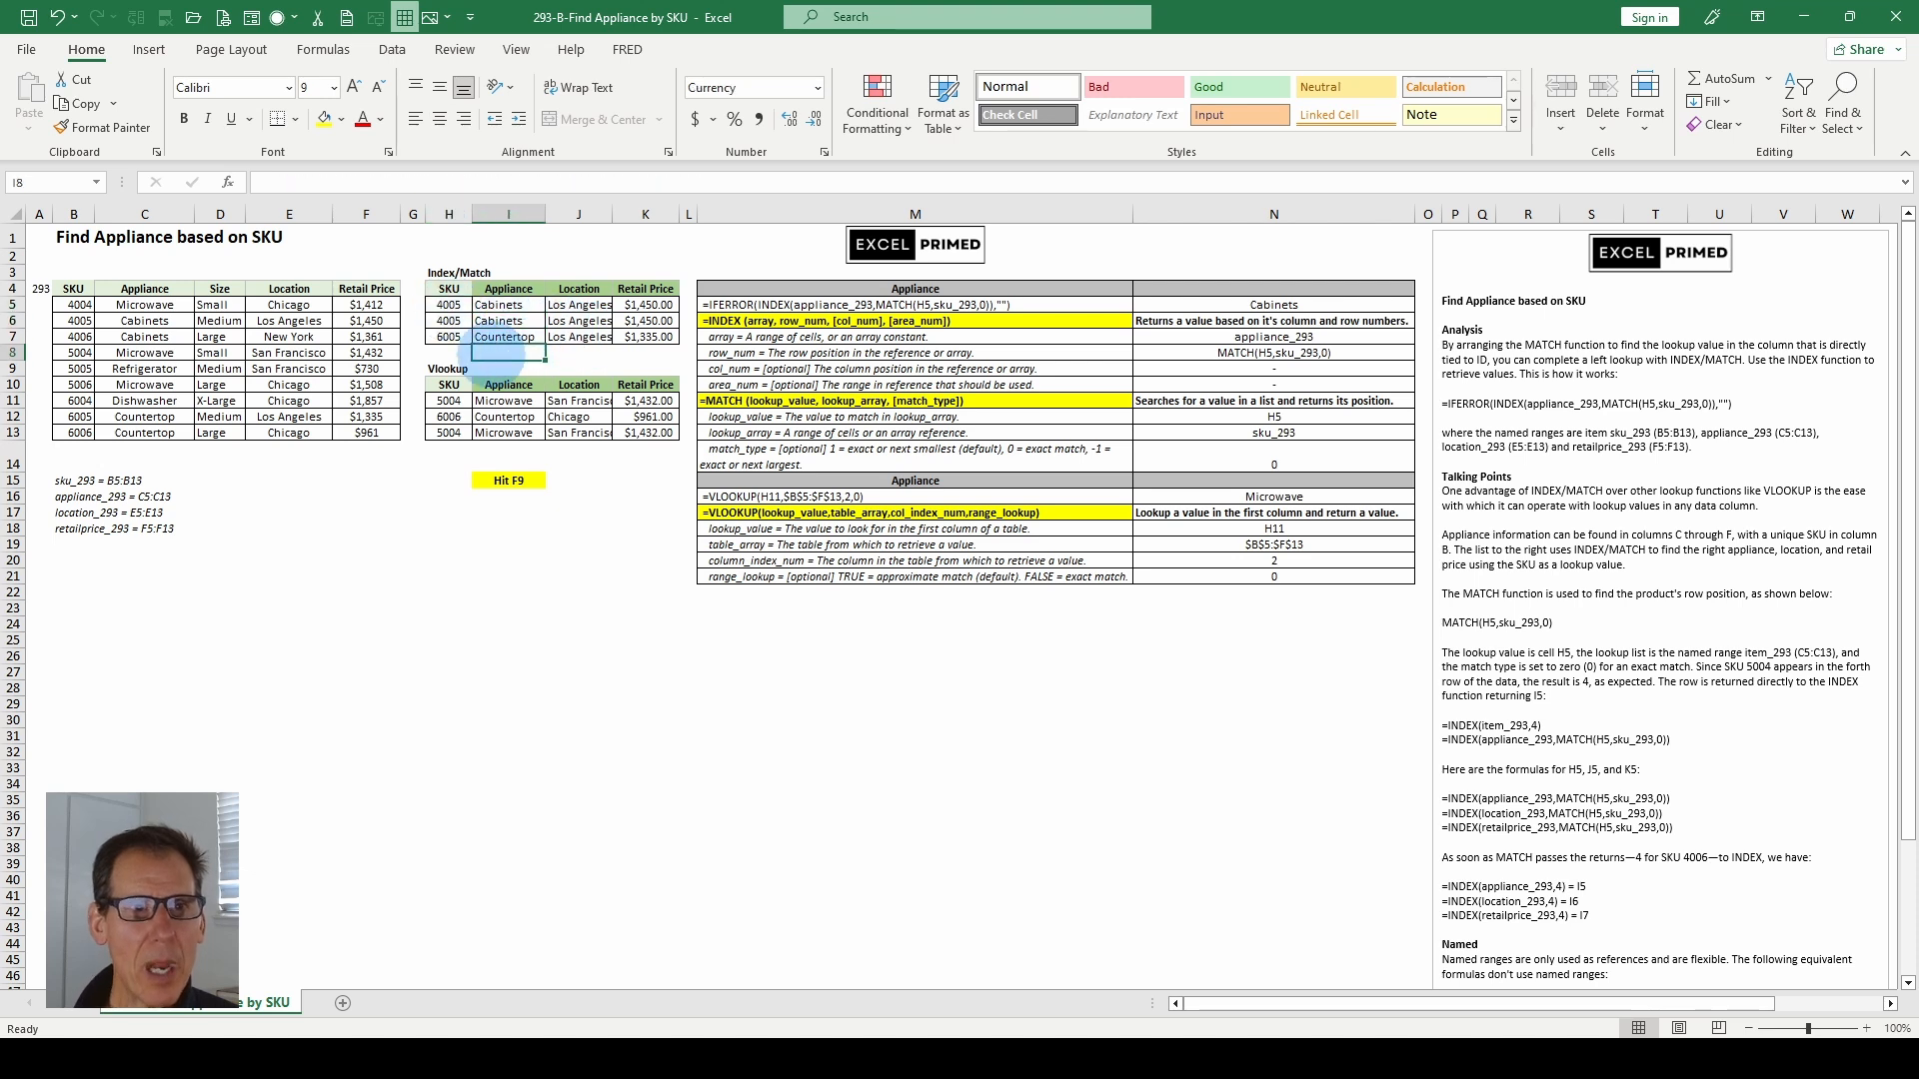
left_click_drag(499, 305, 504, 334)
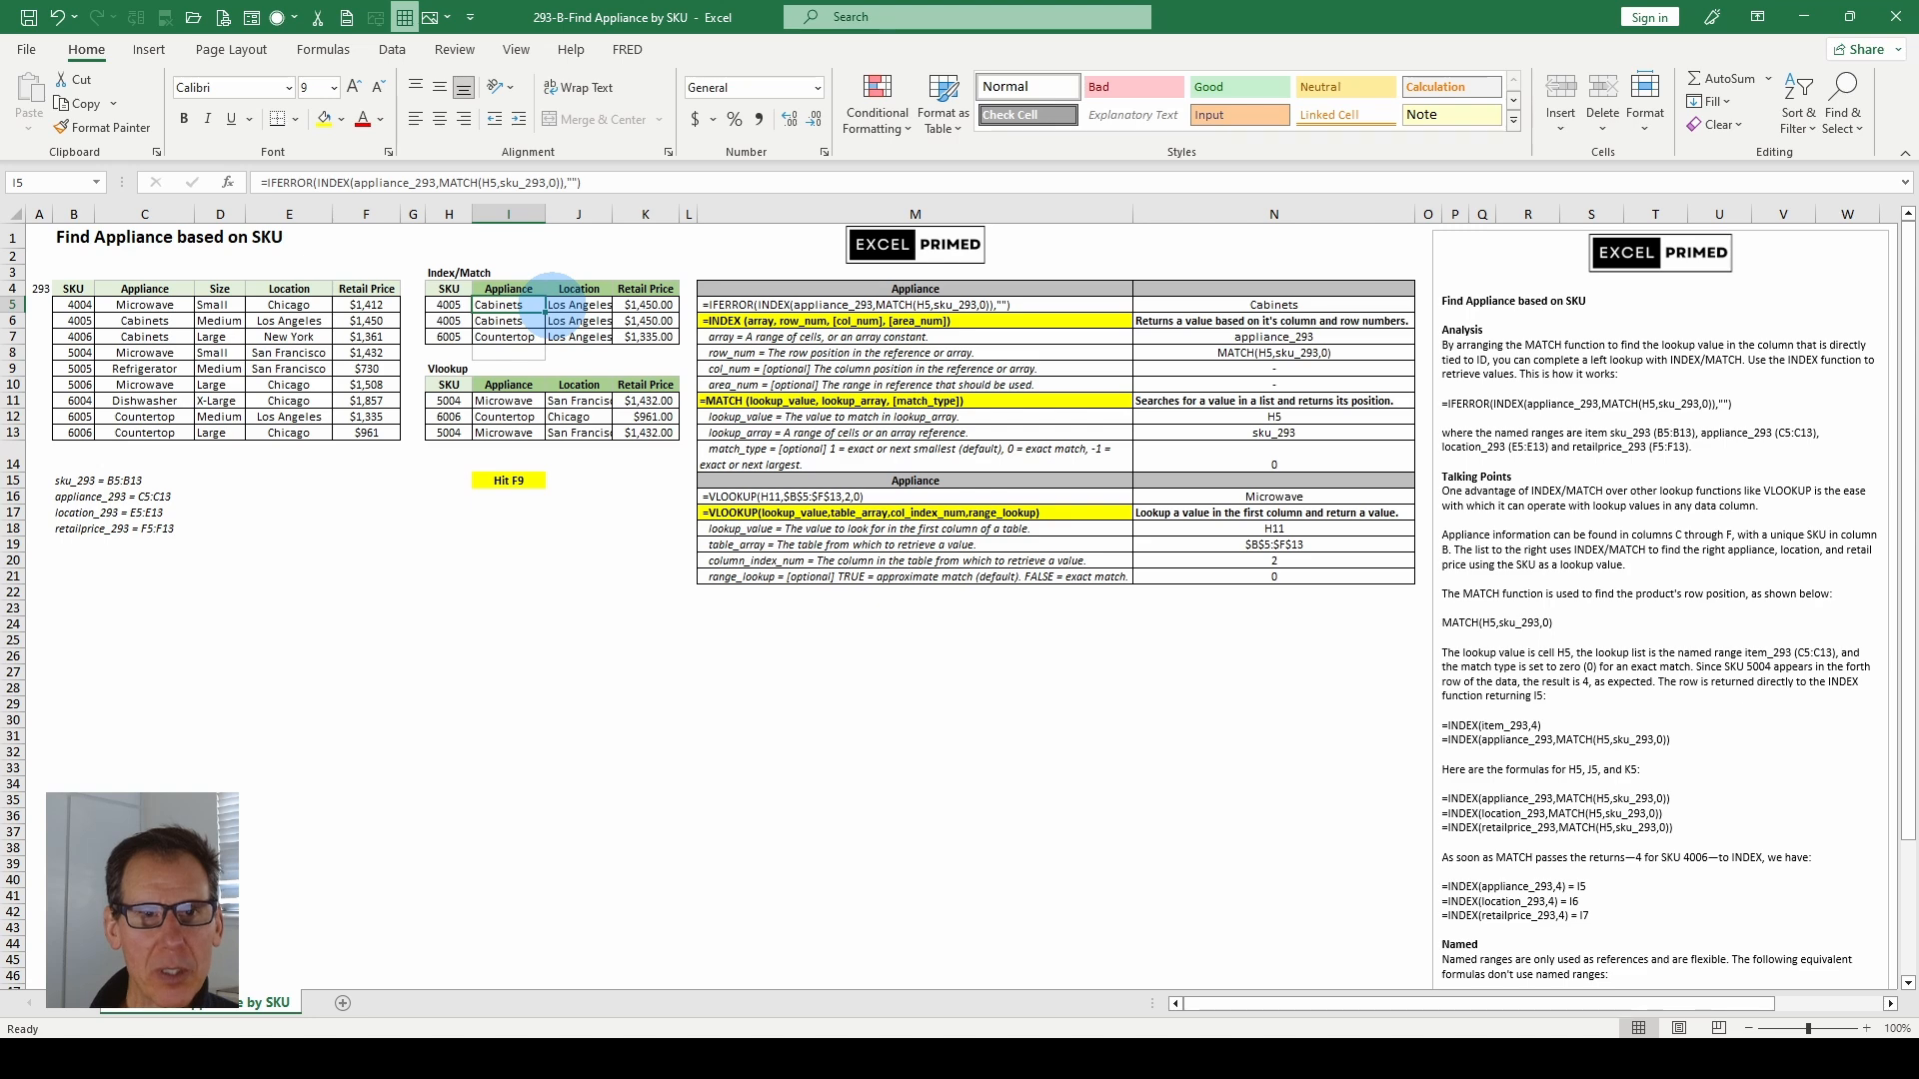
Step: Recalculate the worksheet repeatedly to refresh the random SKUs, appliance data and lookup results
key("F9")
key("F9")
key("F9")
key("F9")
key("F9")
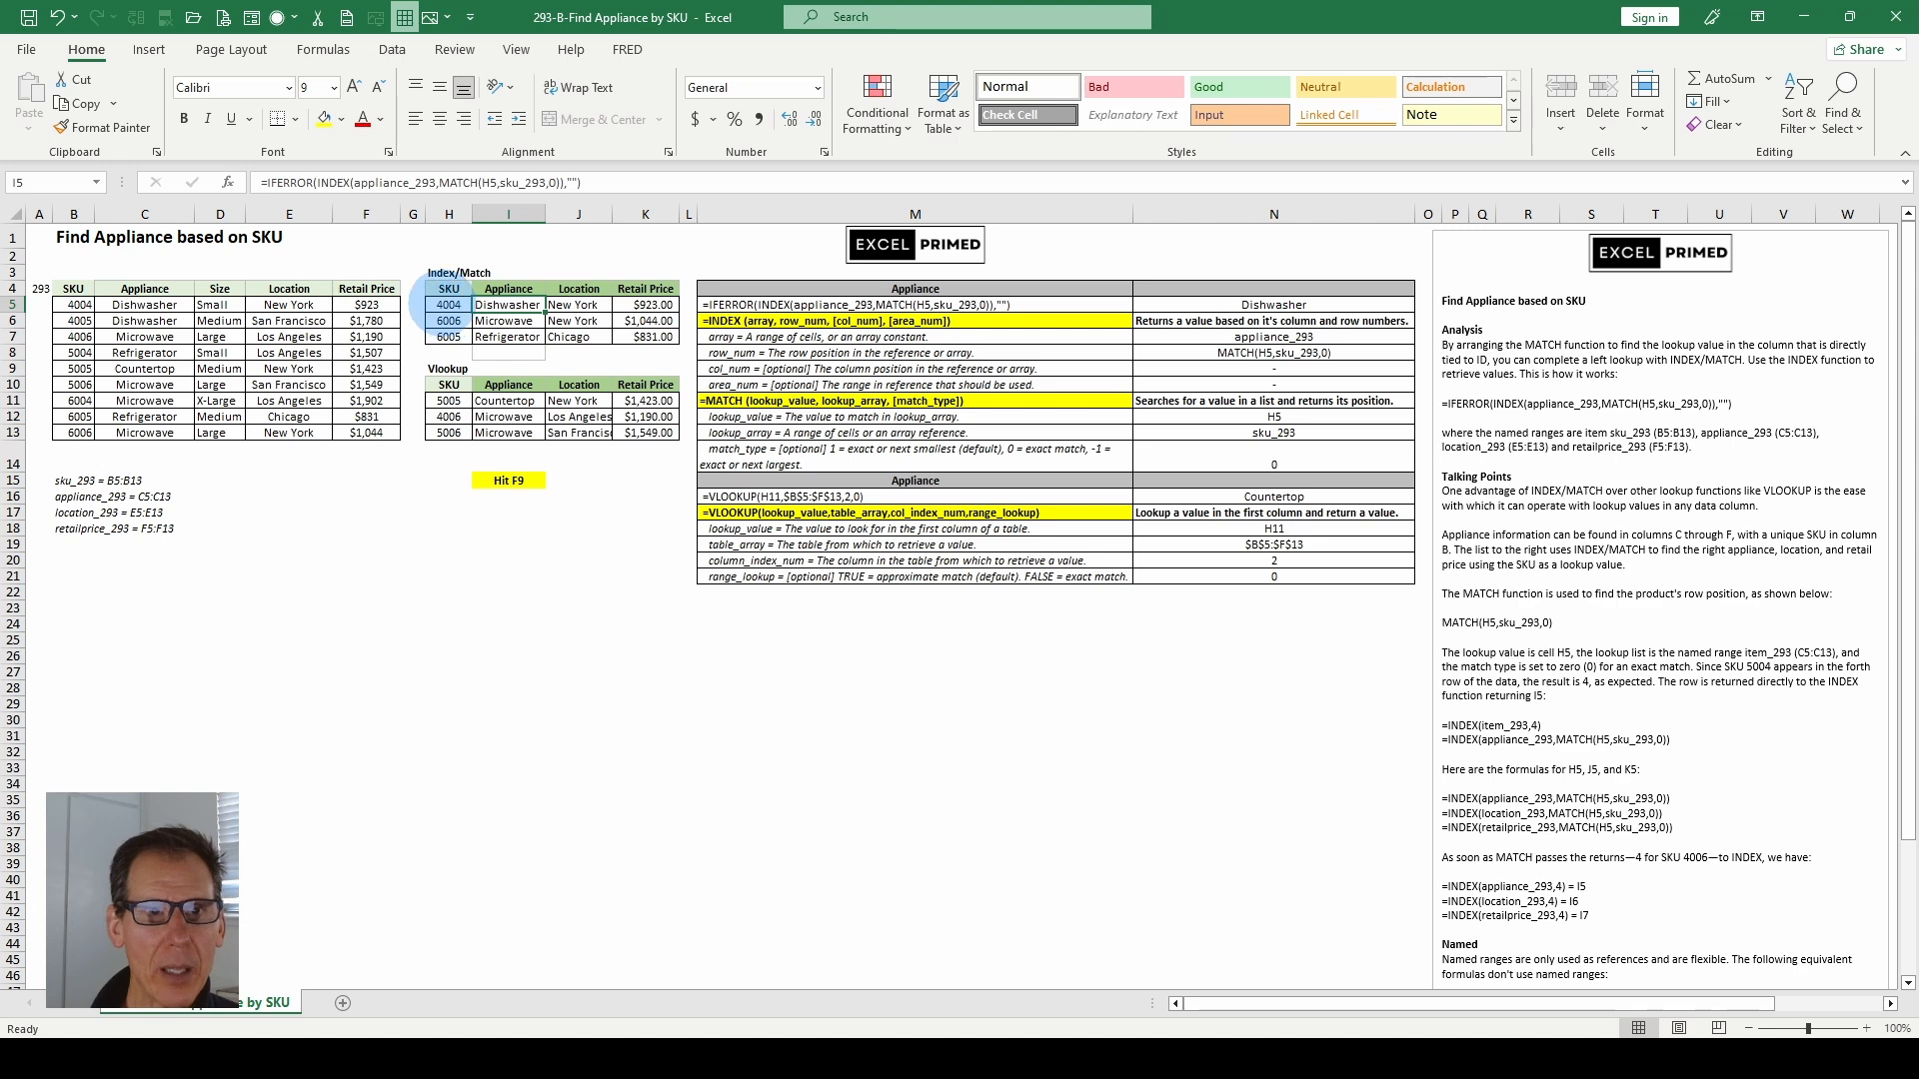
key("F9")
key("F9")
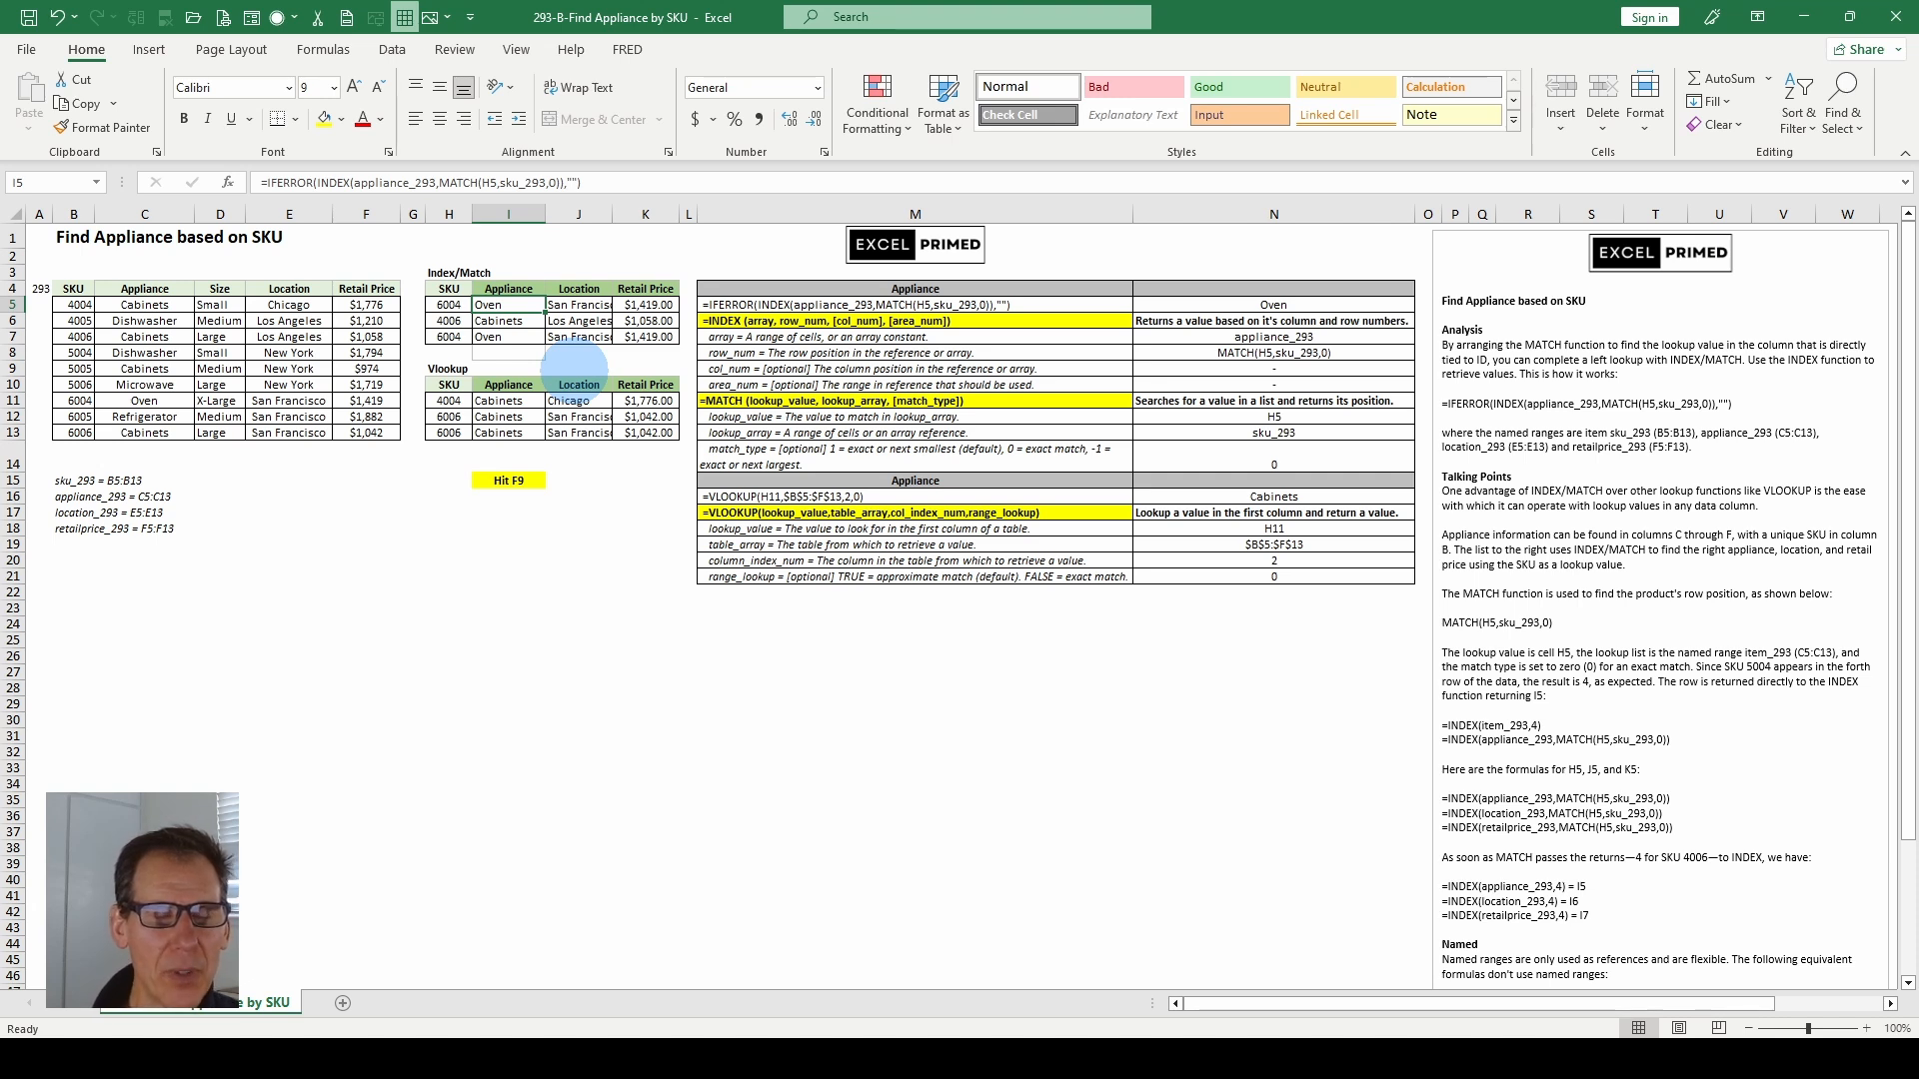
Step: Examine the SKU, location, retail price and appliance formulas in the Index/Match table, ending on the appliance formula in I5
left_click(449, 305)
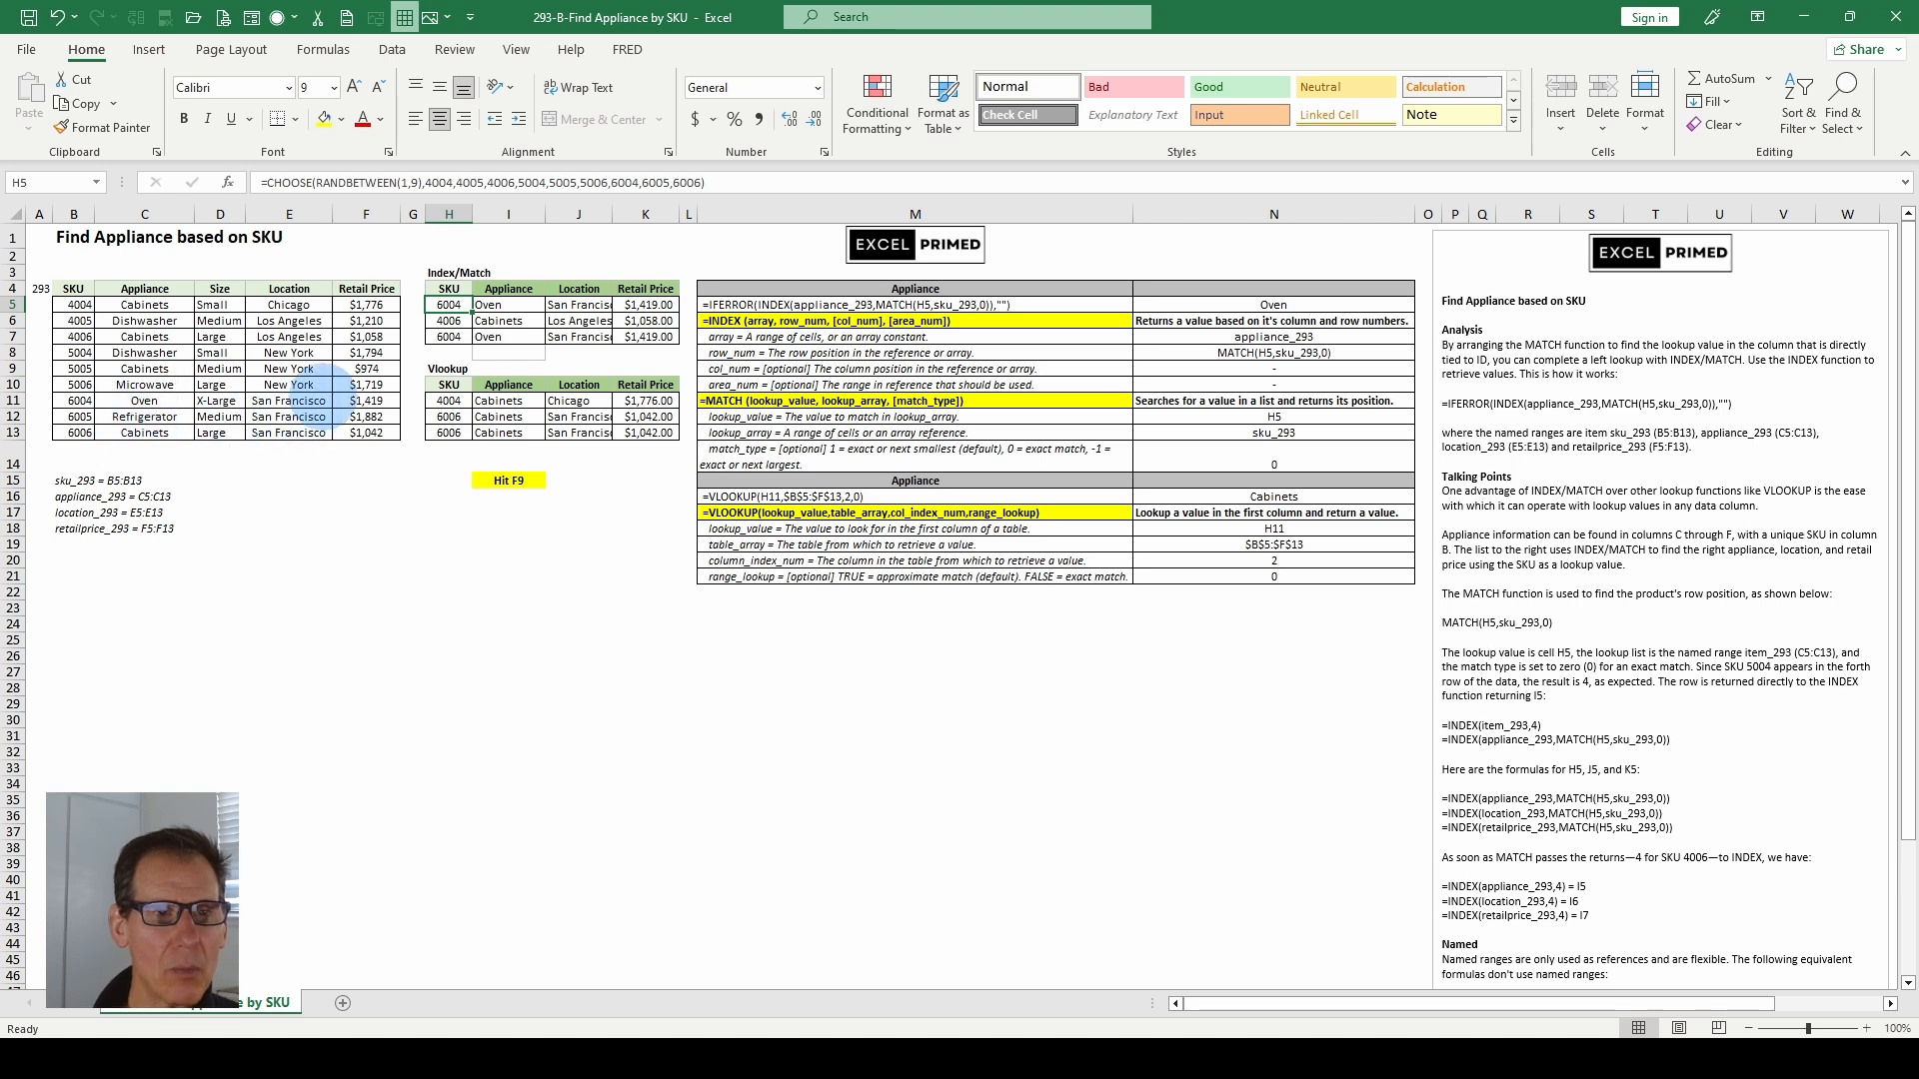
left_click(582, 304)
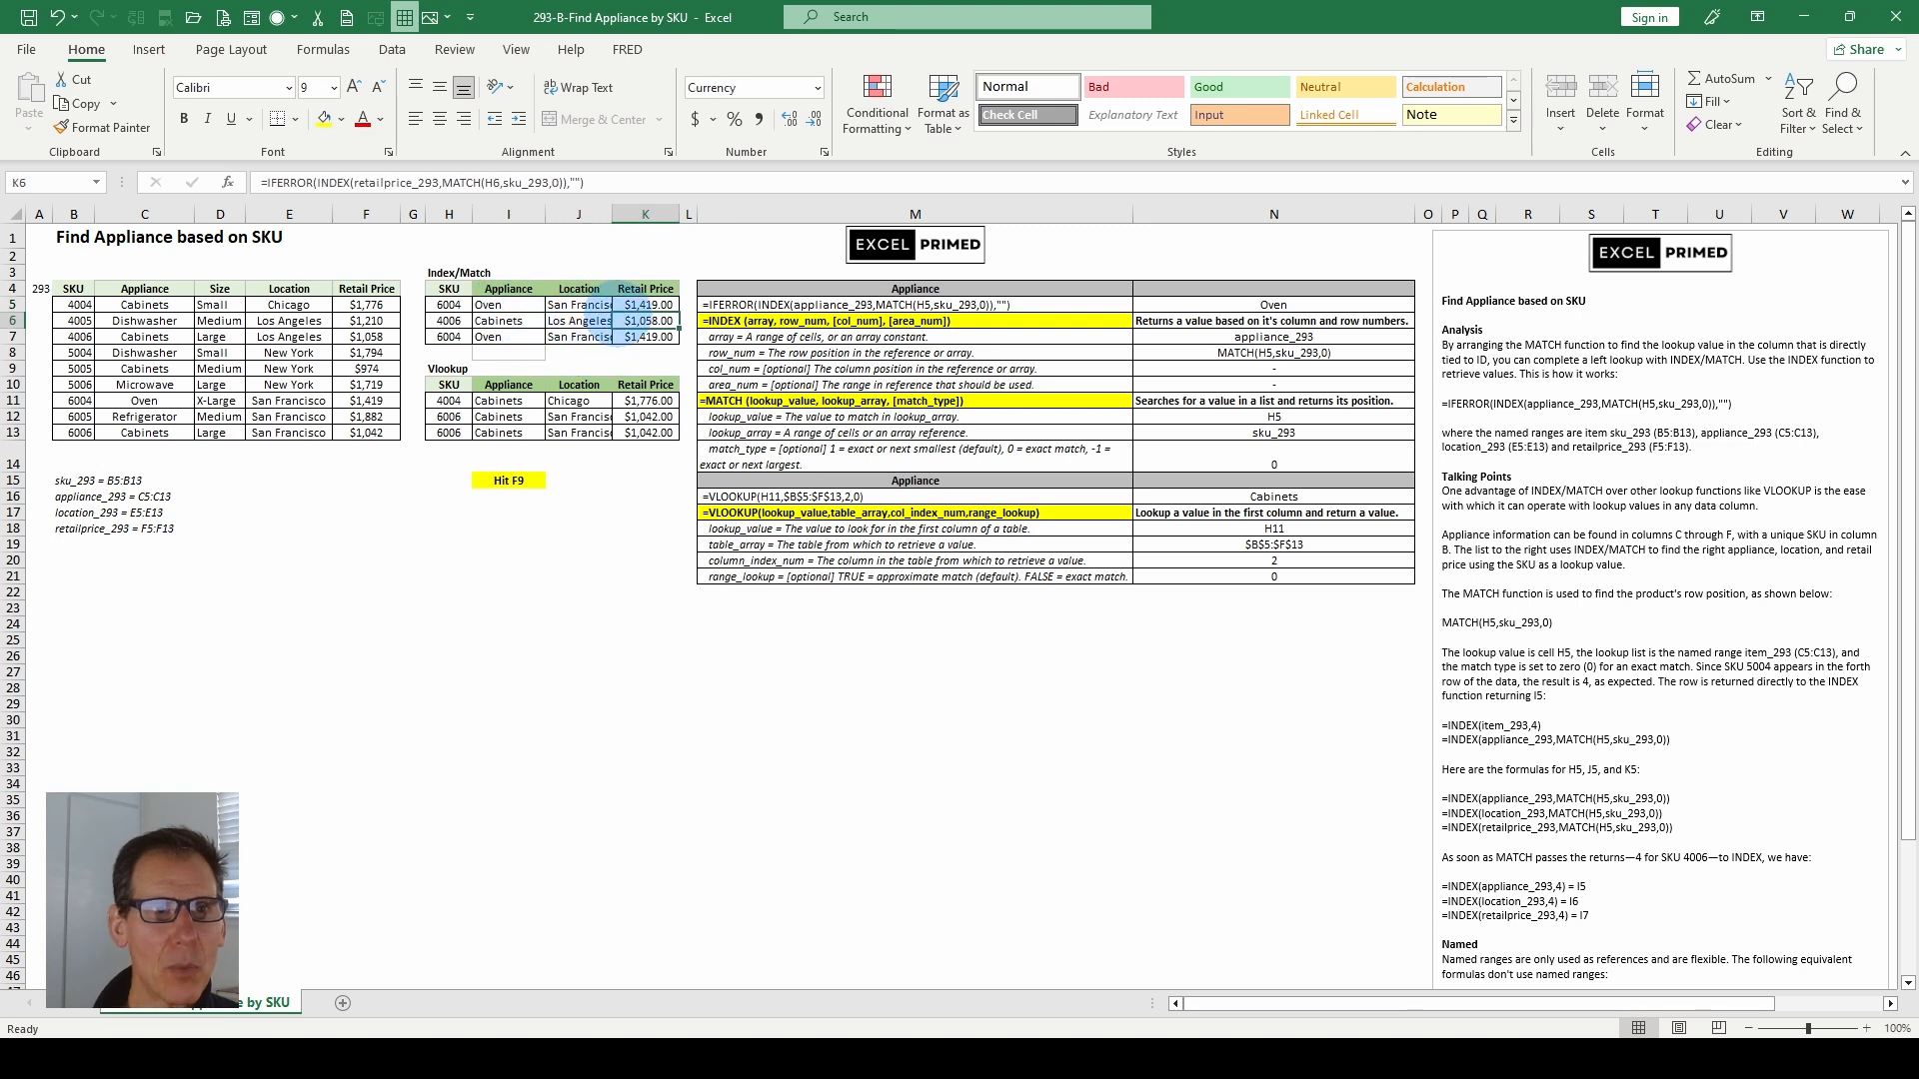
left_click(647, 308)
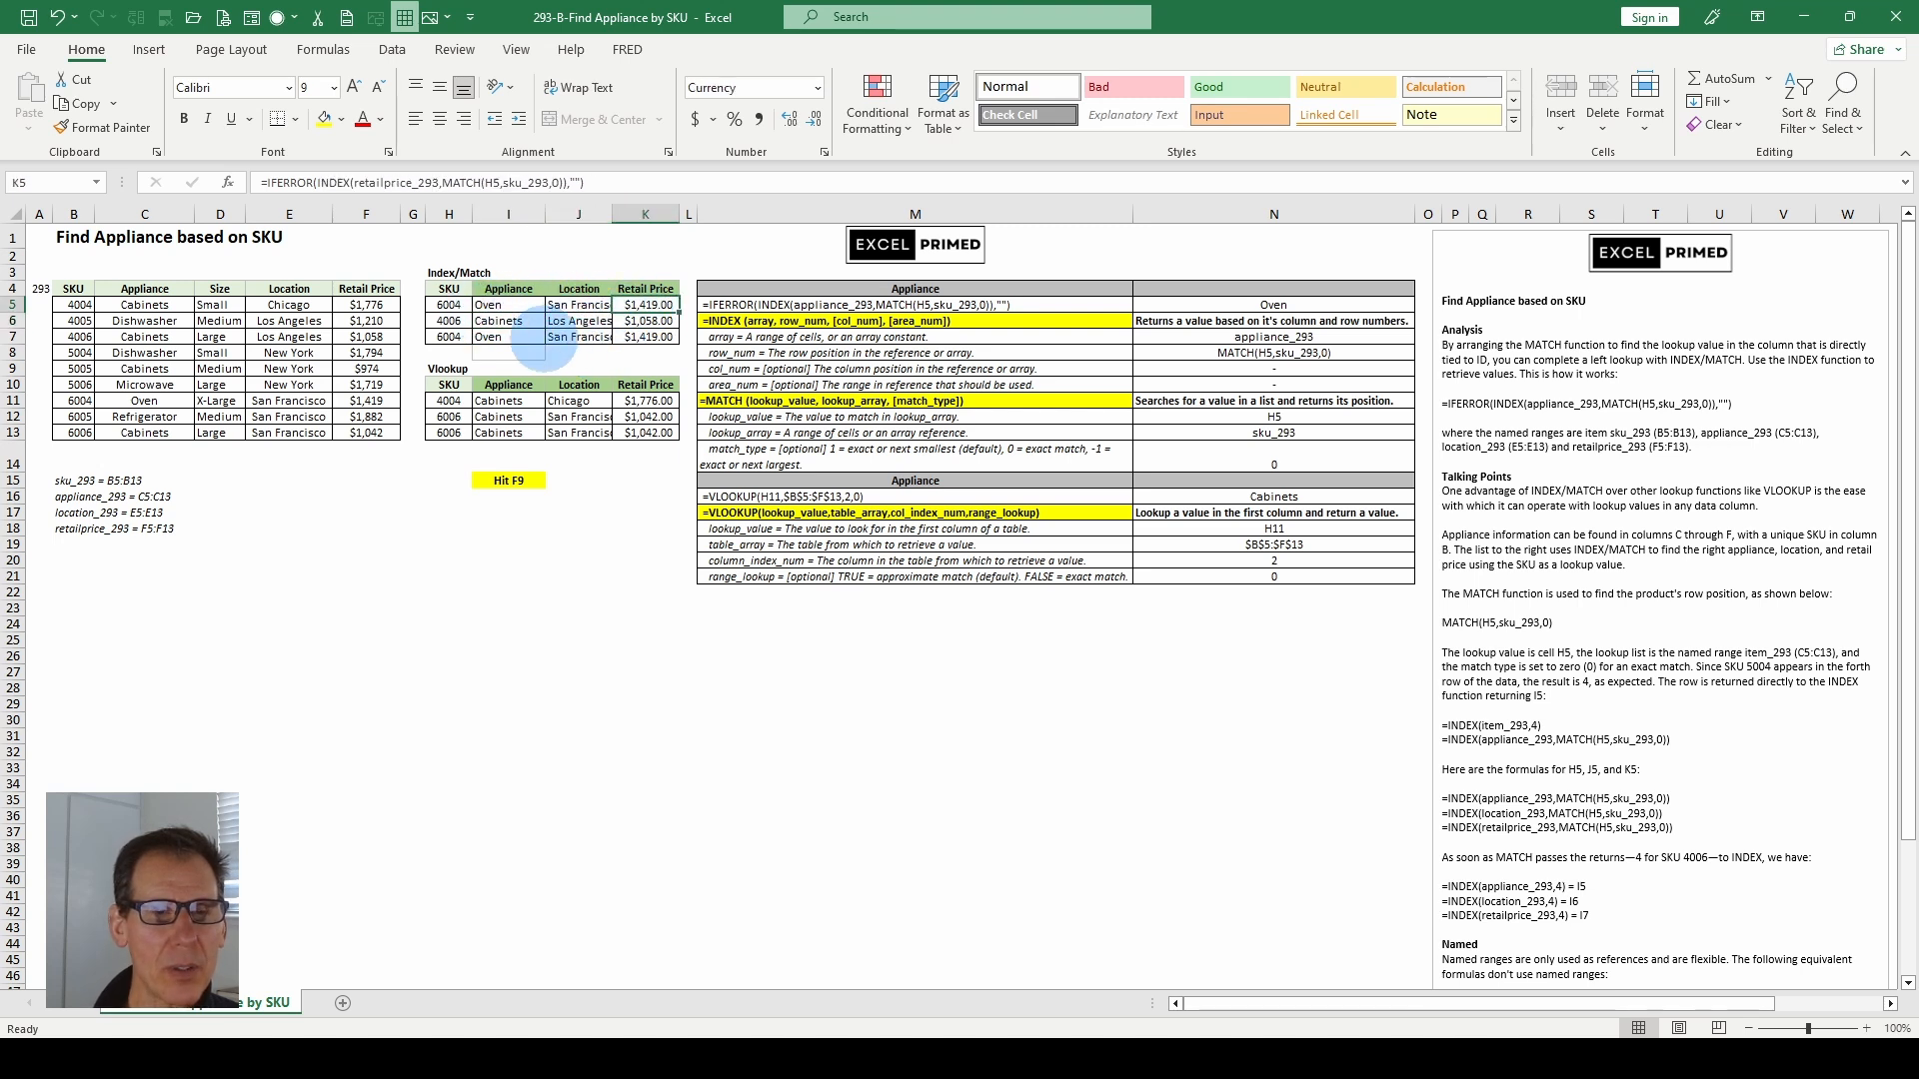
left_click(507, 309)
left_click(506, 338)
left_click(498, 354)
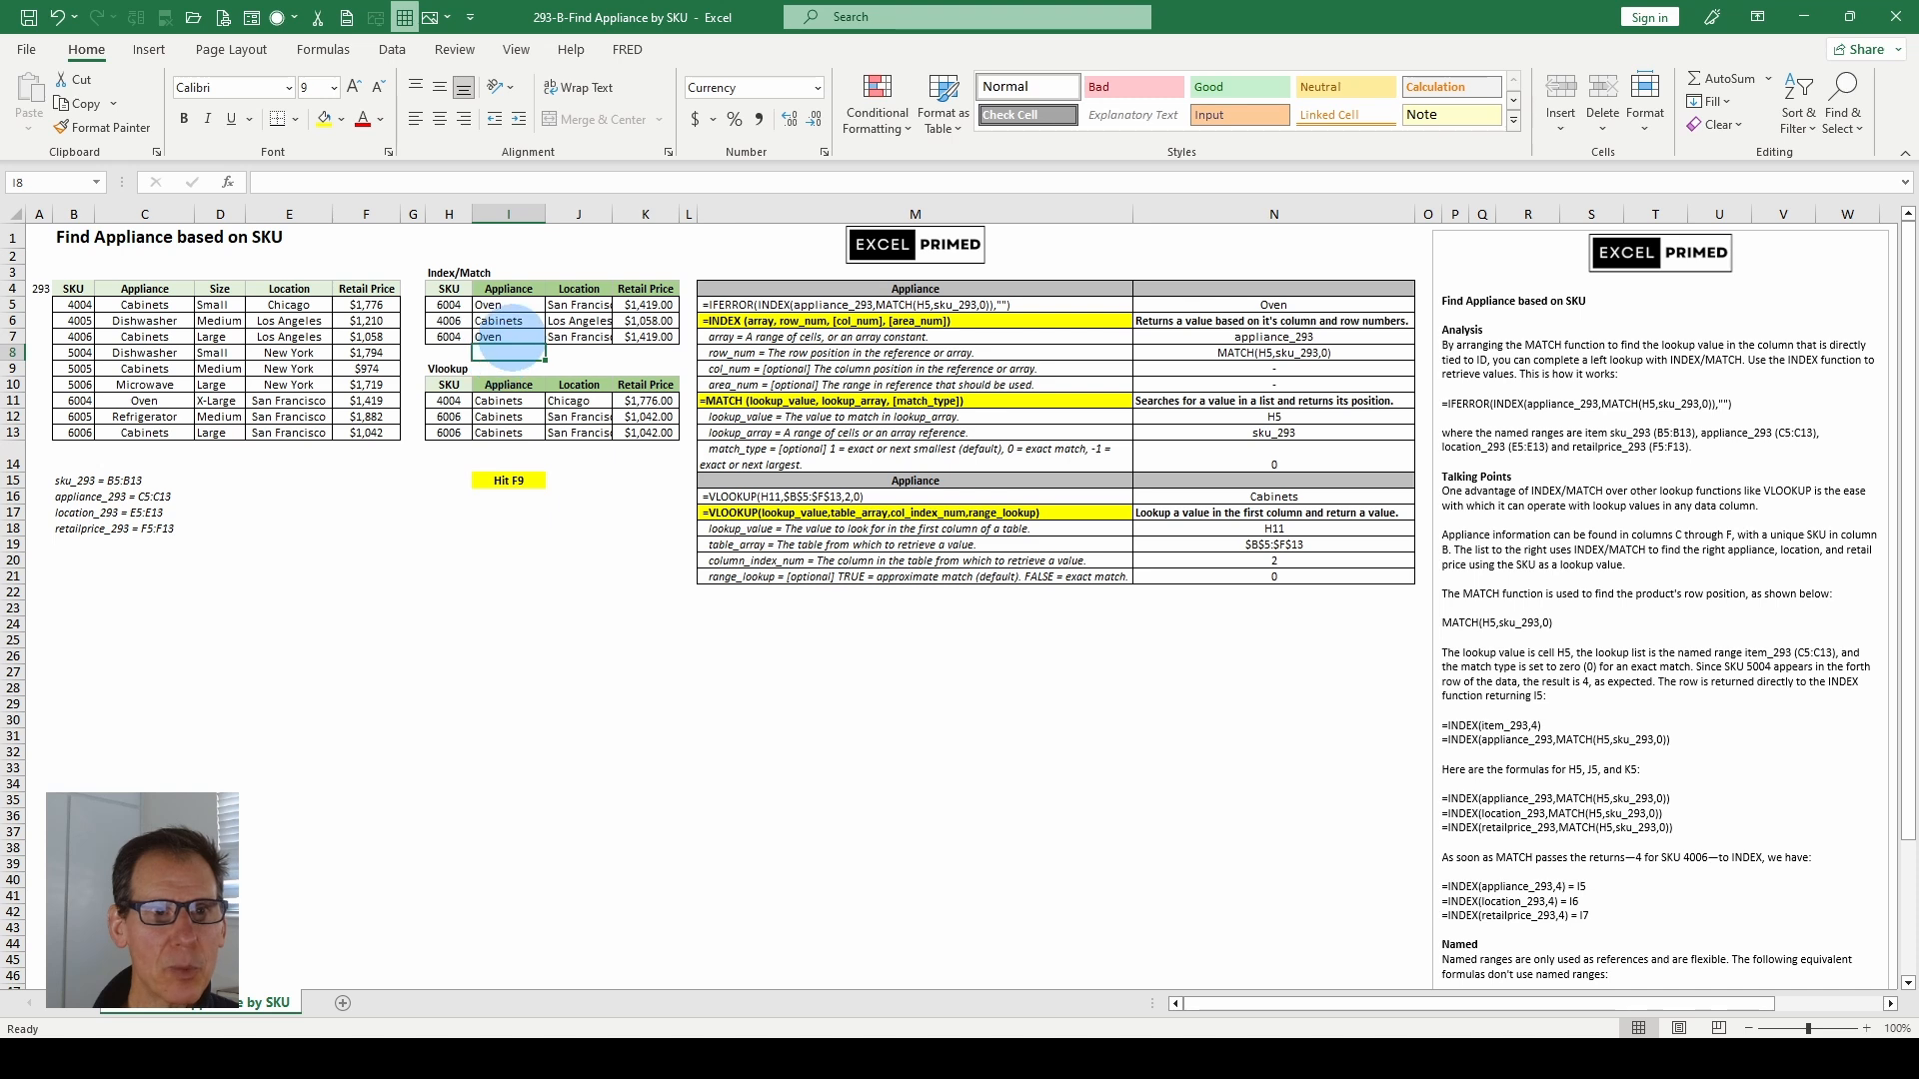
left_click(512, 338)
left_click(509, 351)
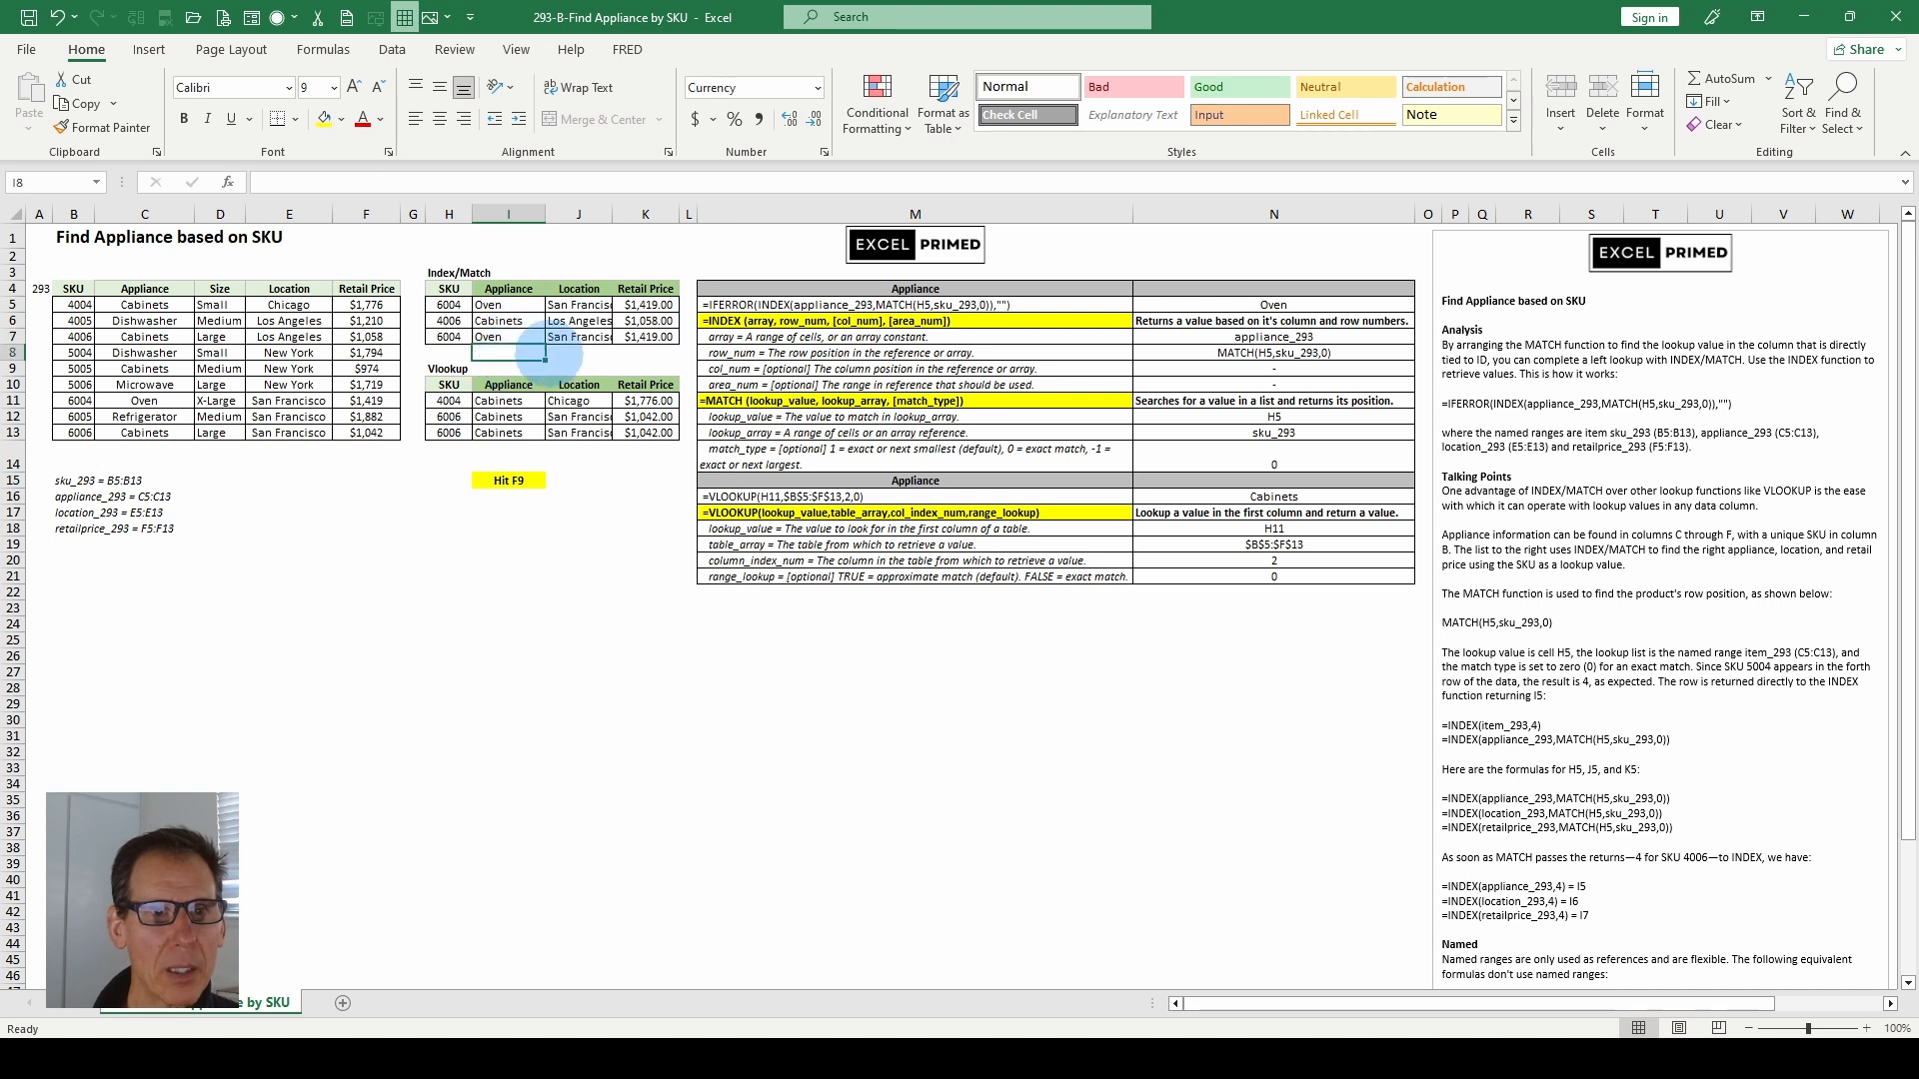
left_click(559, 338)
left_click(508, 290)
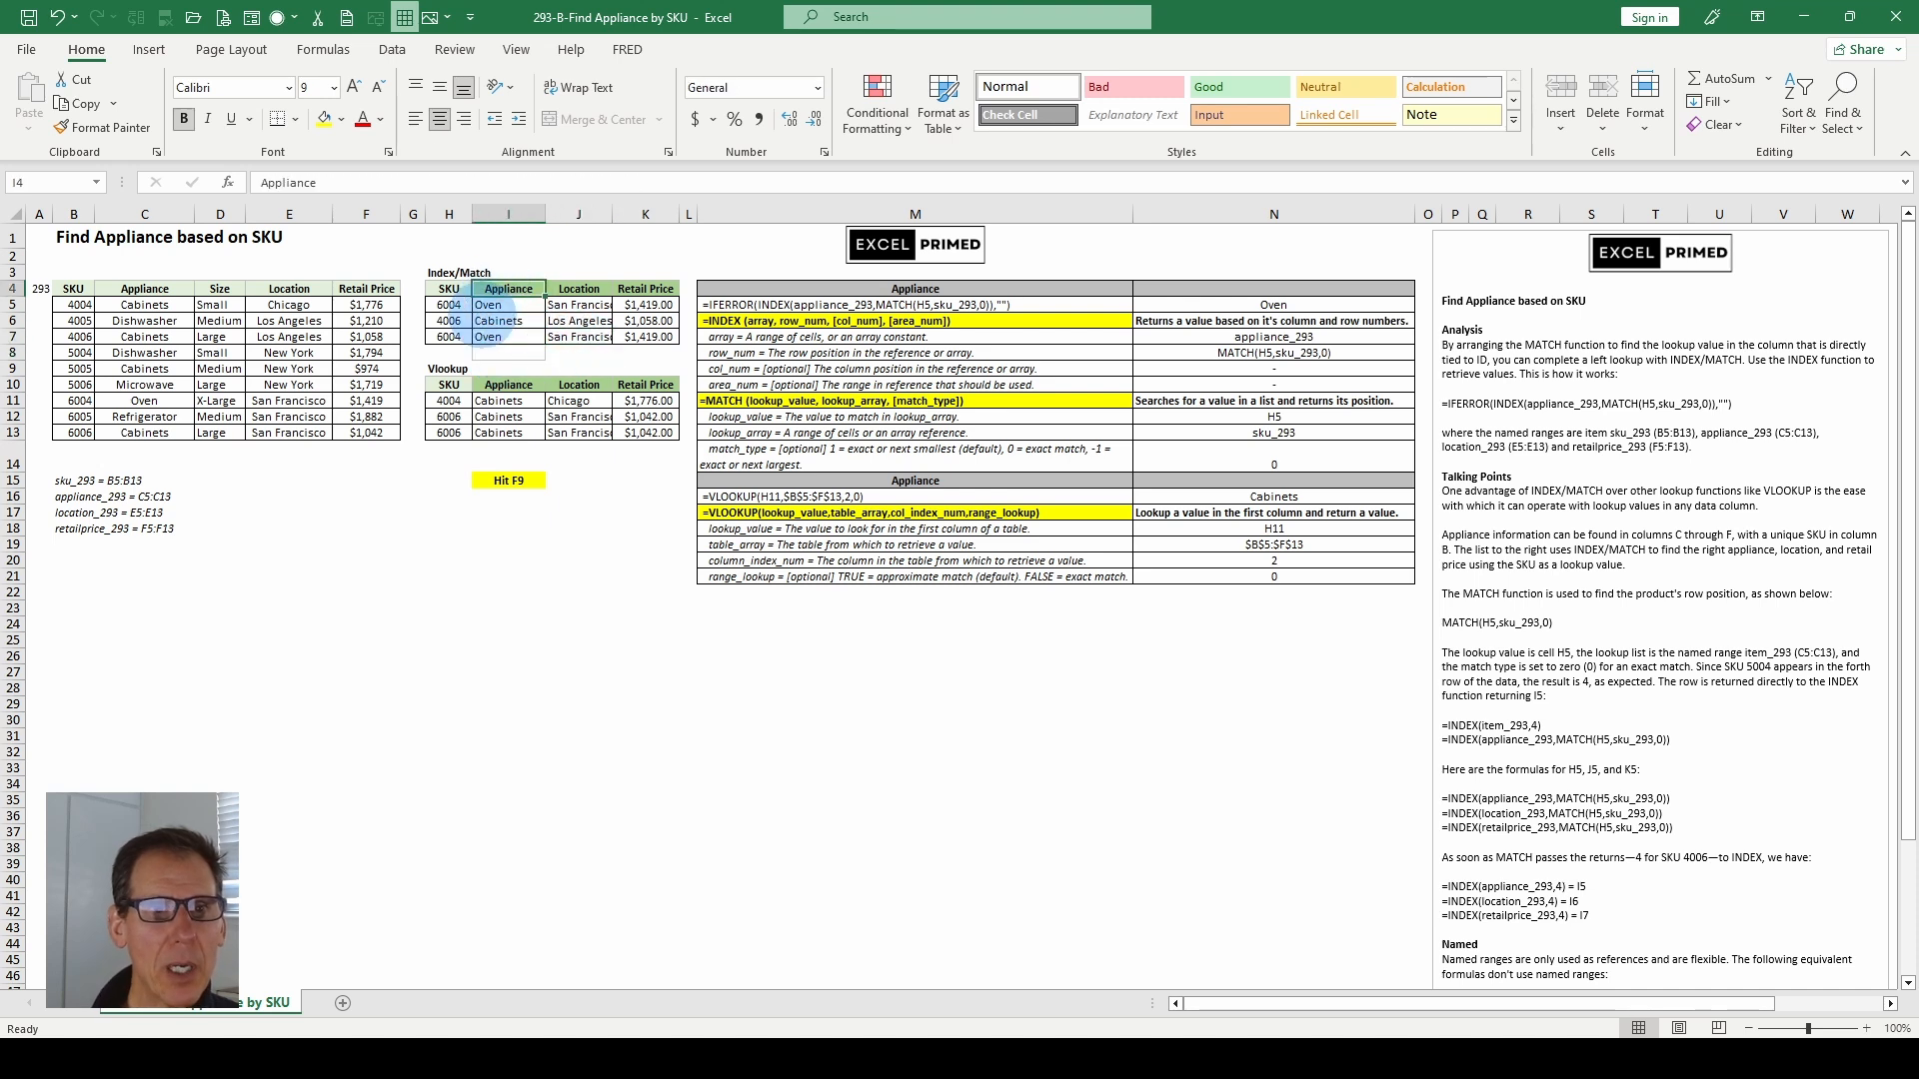
left_click(505, 305)
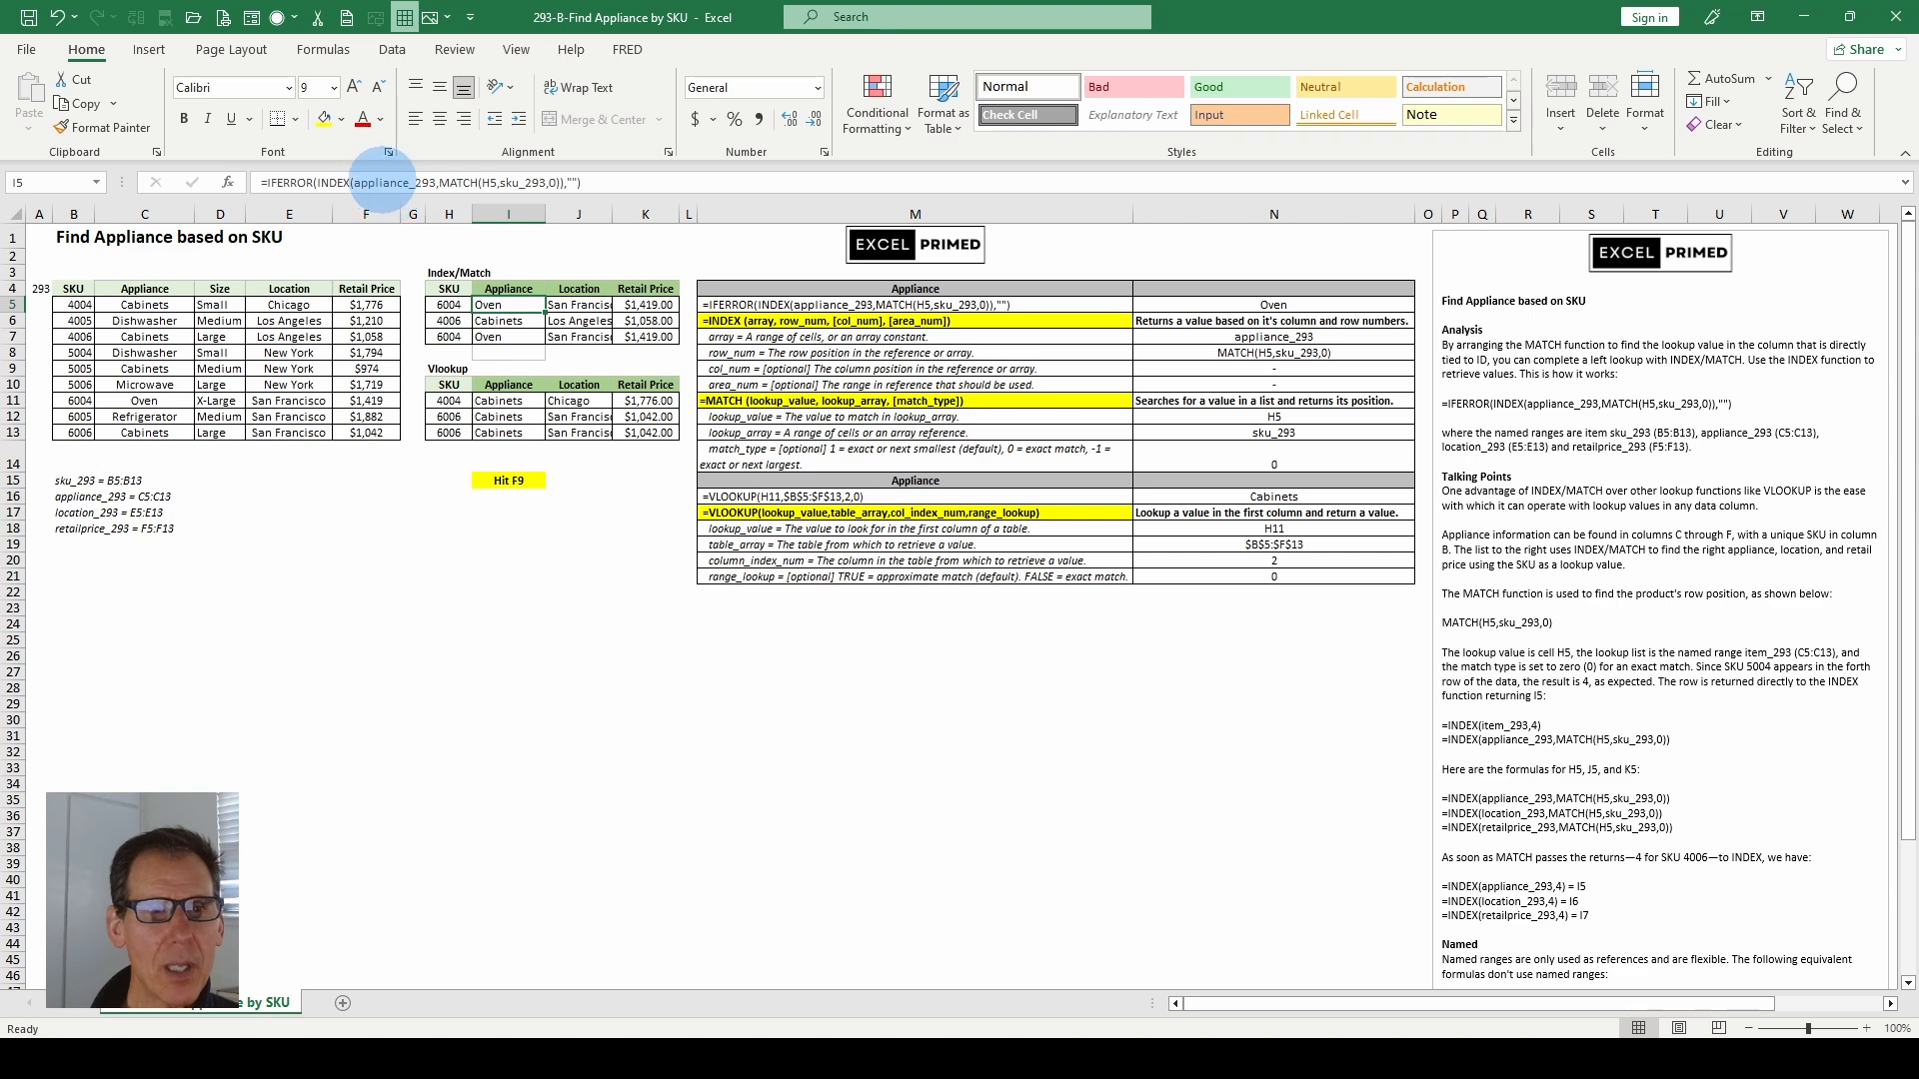
Step: Inspect the appliance_293 reference in the I5 formula and review the named range notes below the source data
left_click(383, 182)
left_click(75, 496)
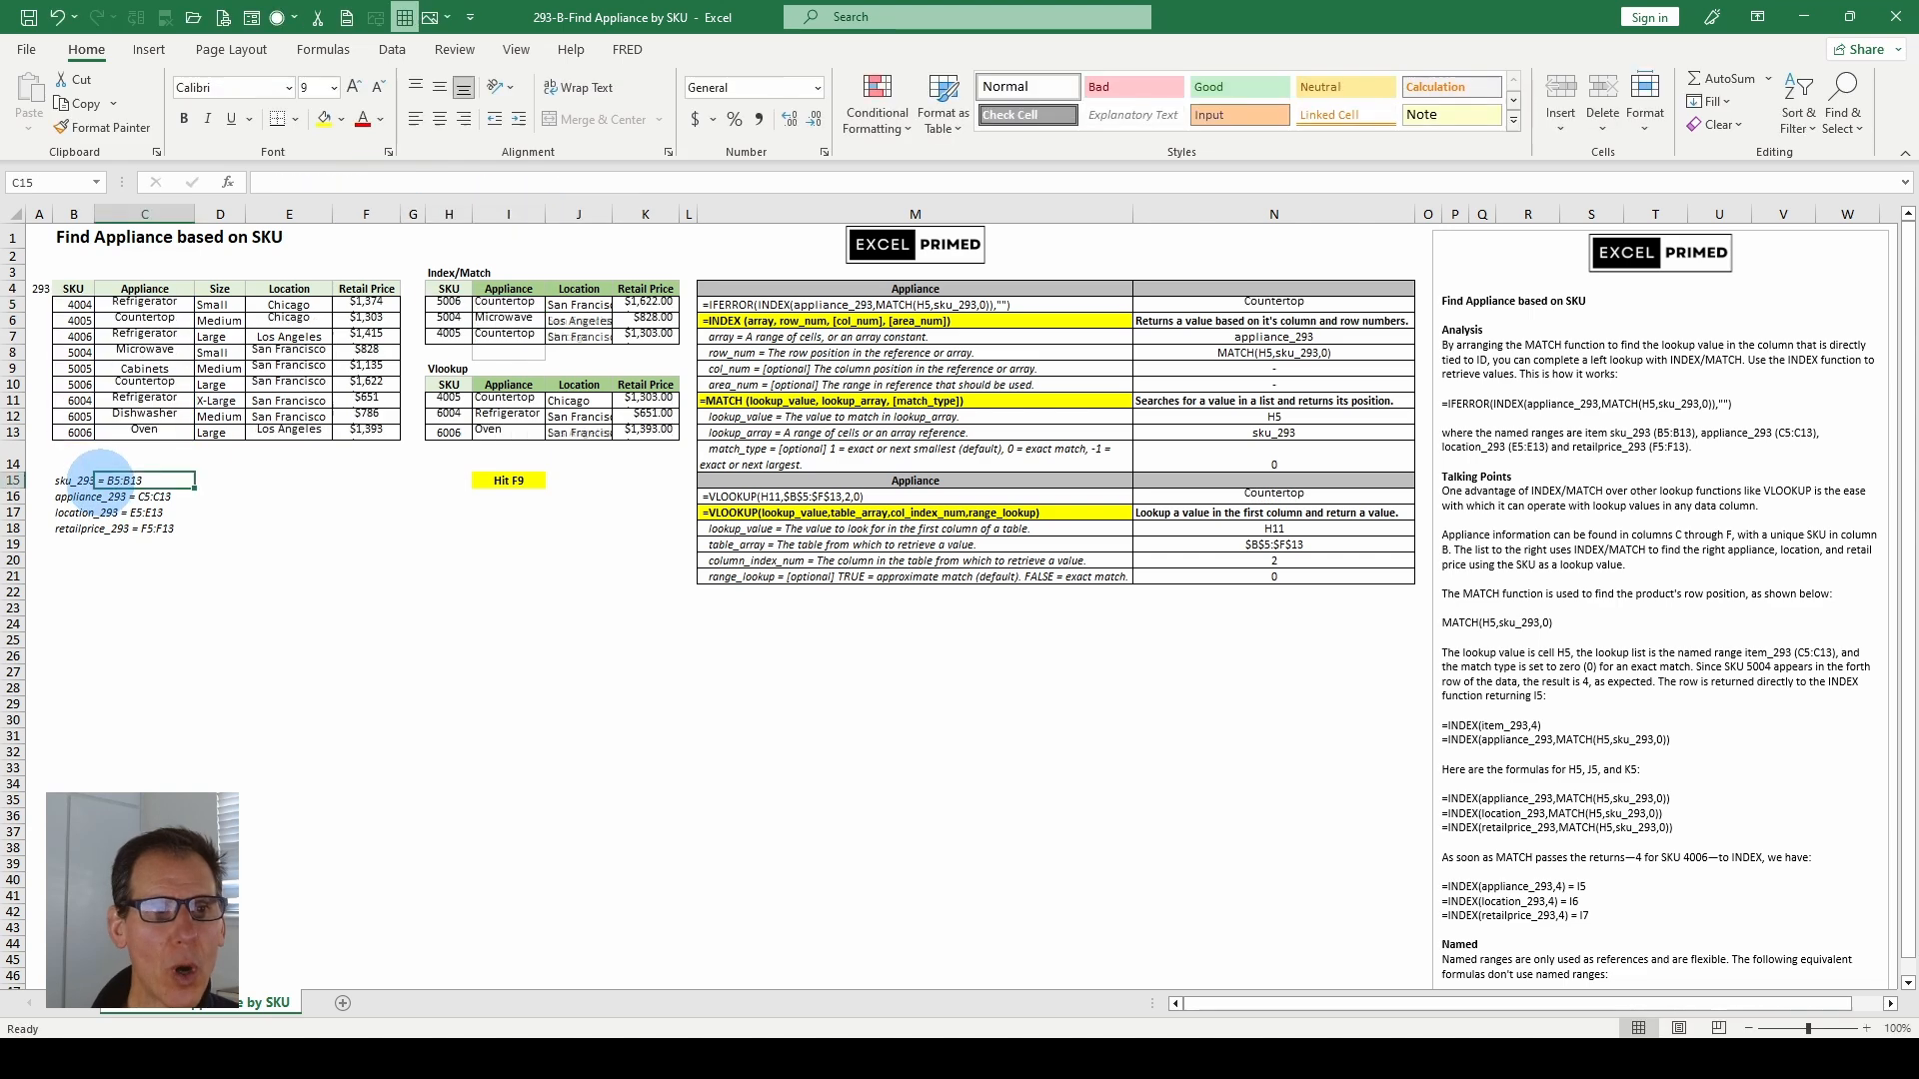
left_click(95, 513)
left_click(95, 529)
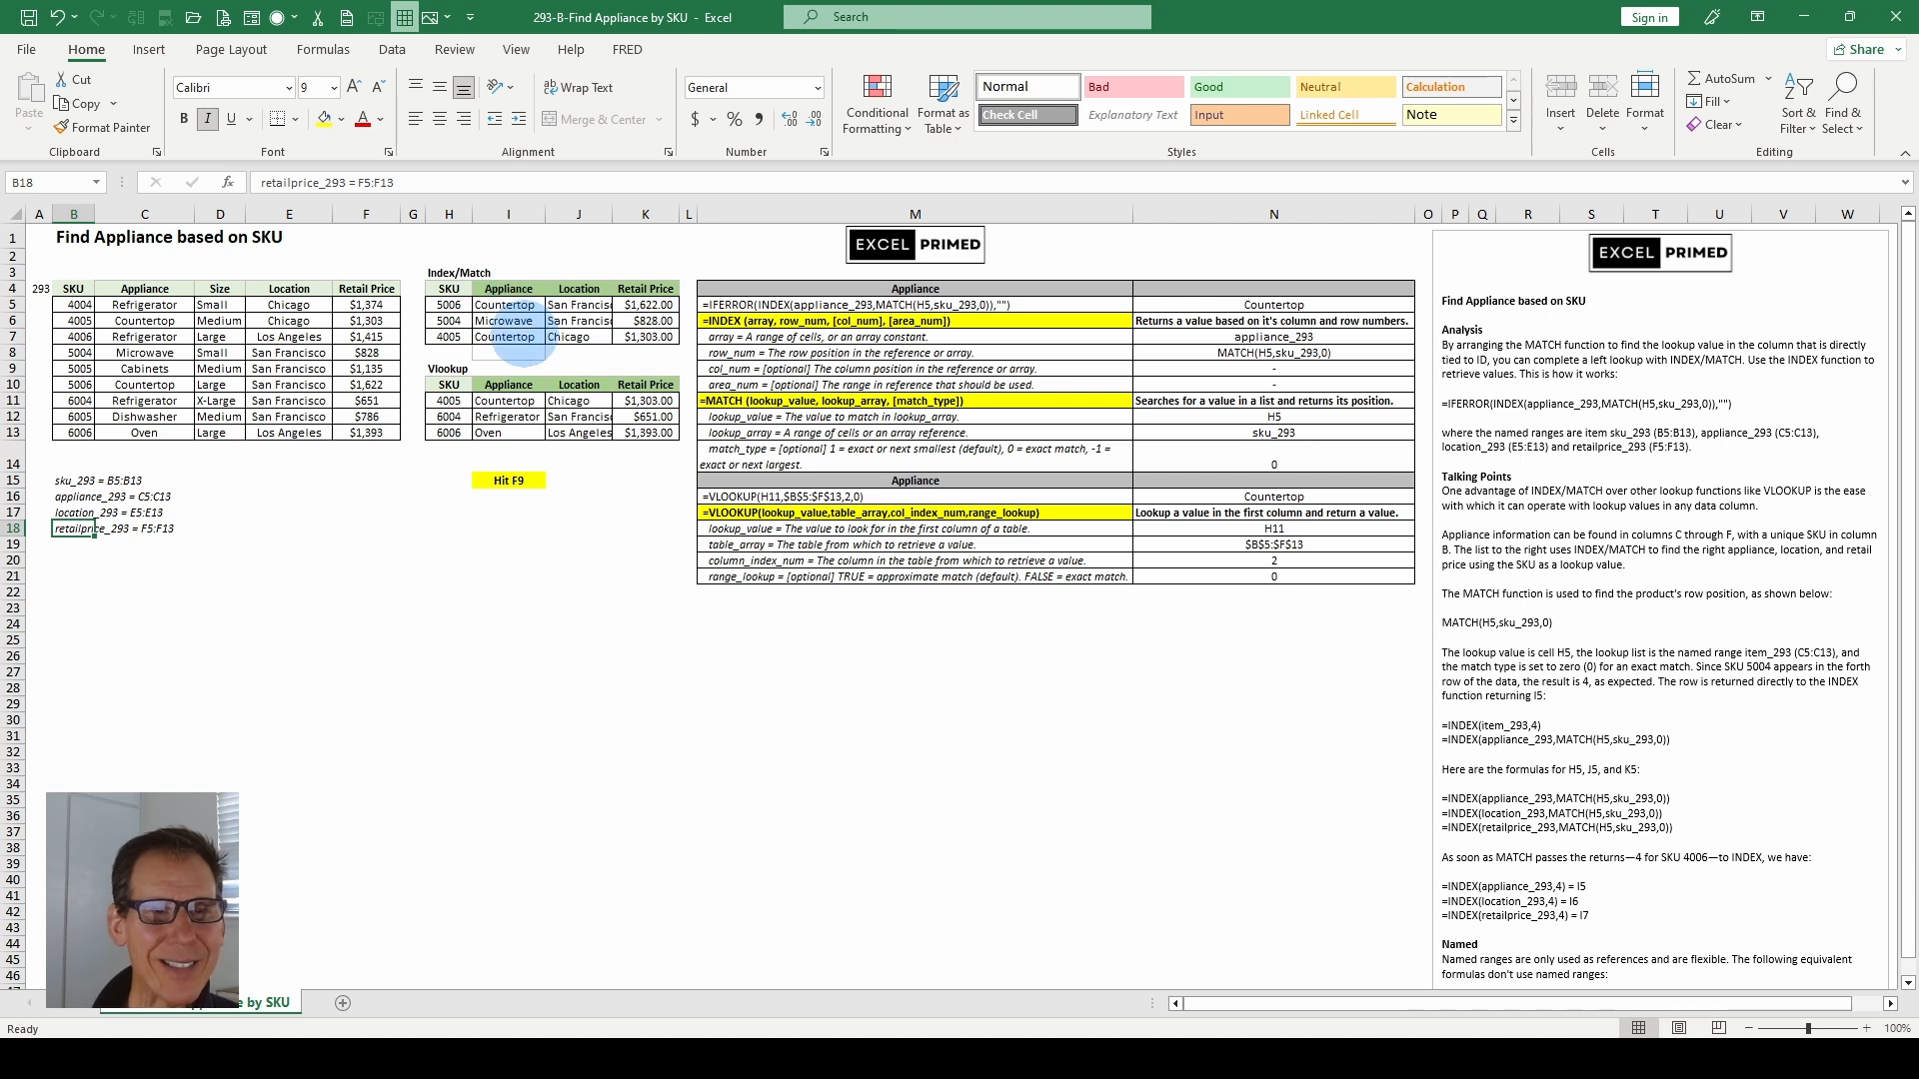
Step: Compare the INDEX/MATCH formulas for location, retail price and appliance in row 5 with the lookup SKU in H5
left_click(587, 304)
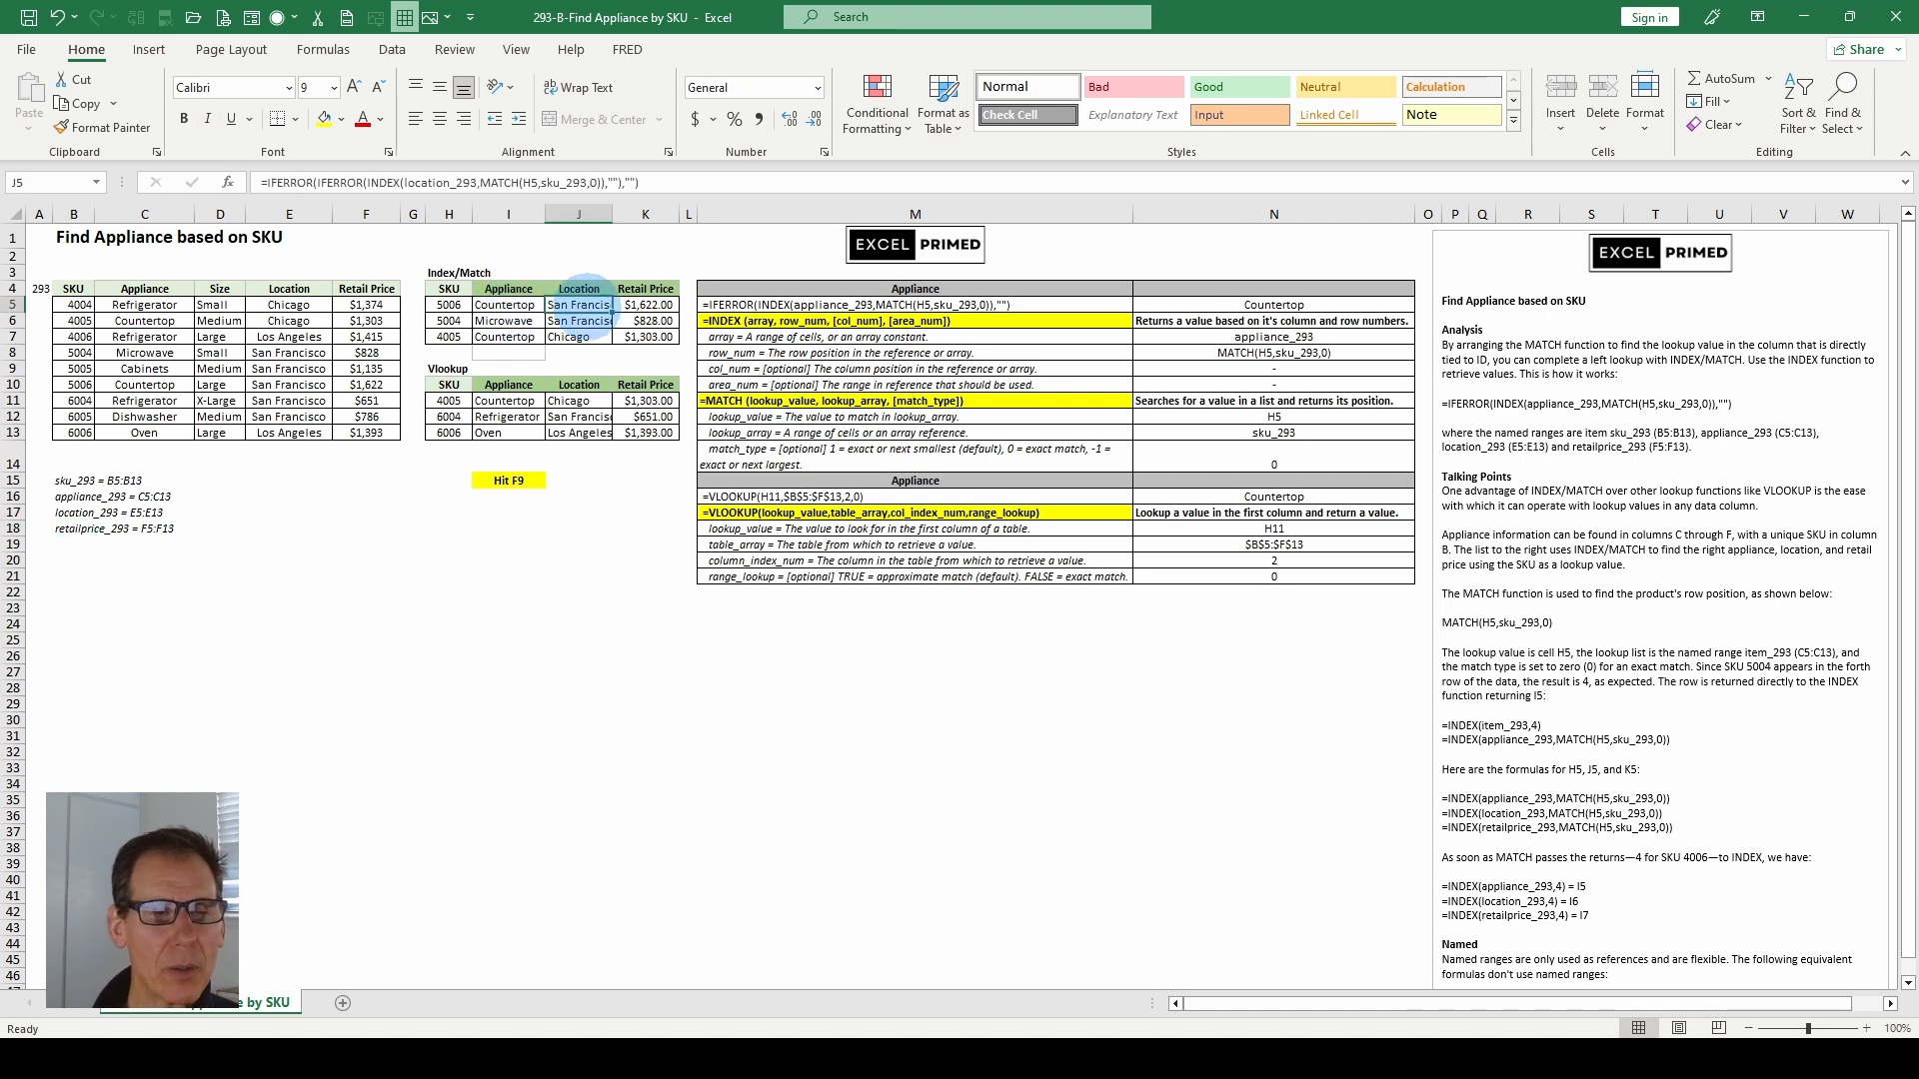
left_click(645, 302)
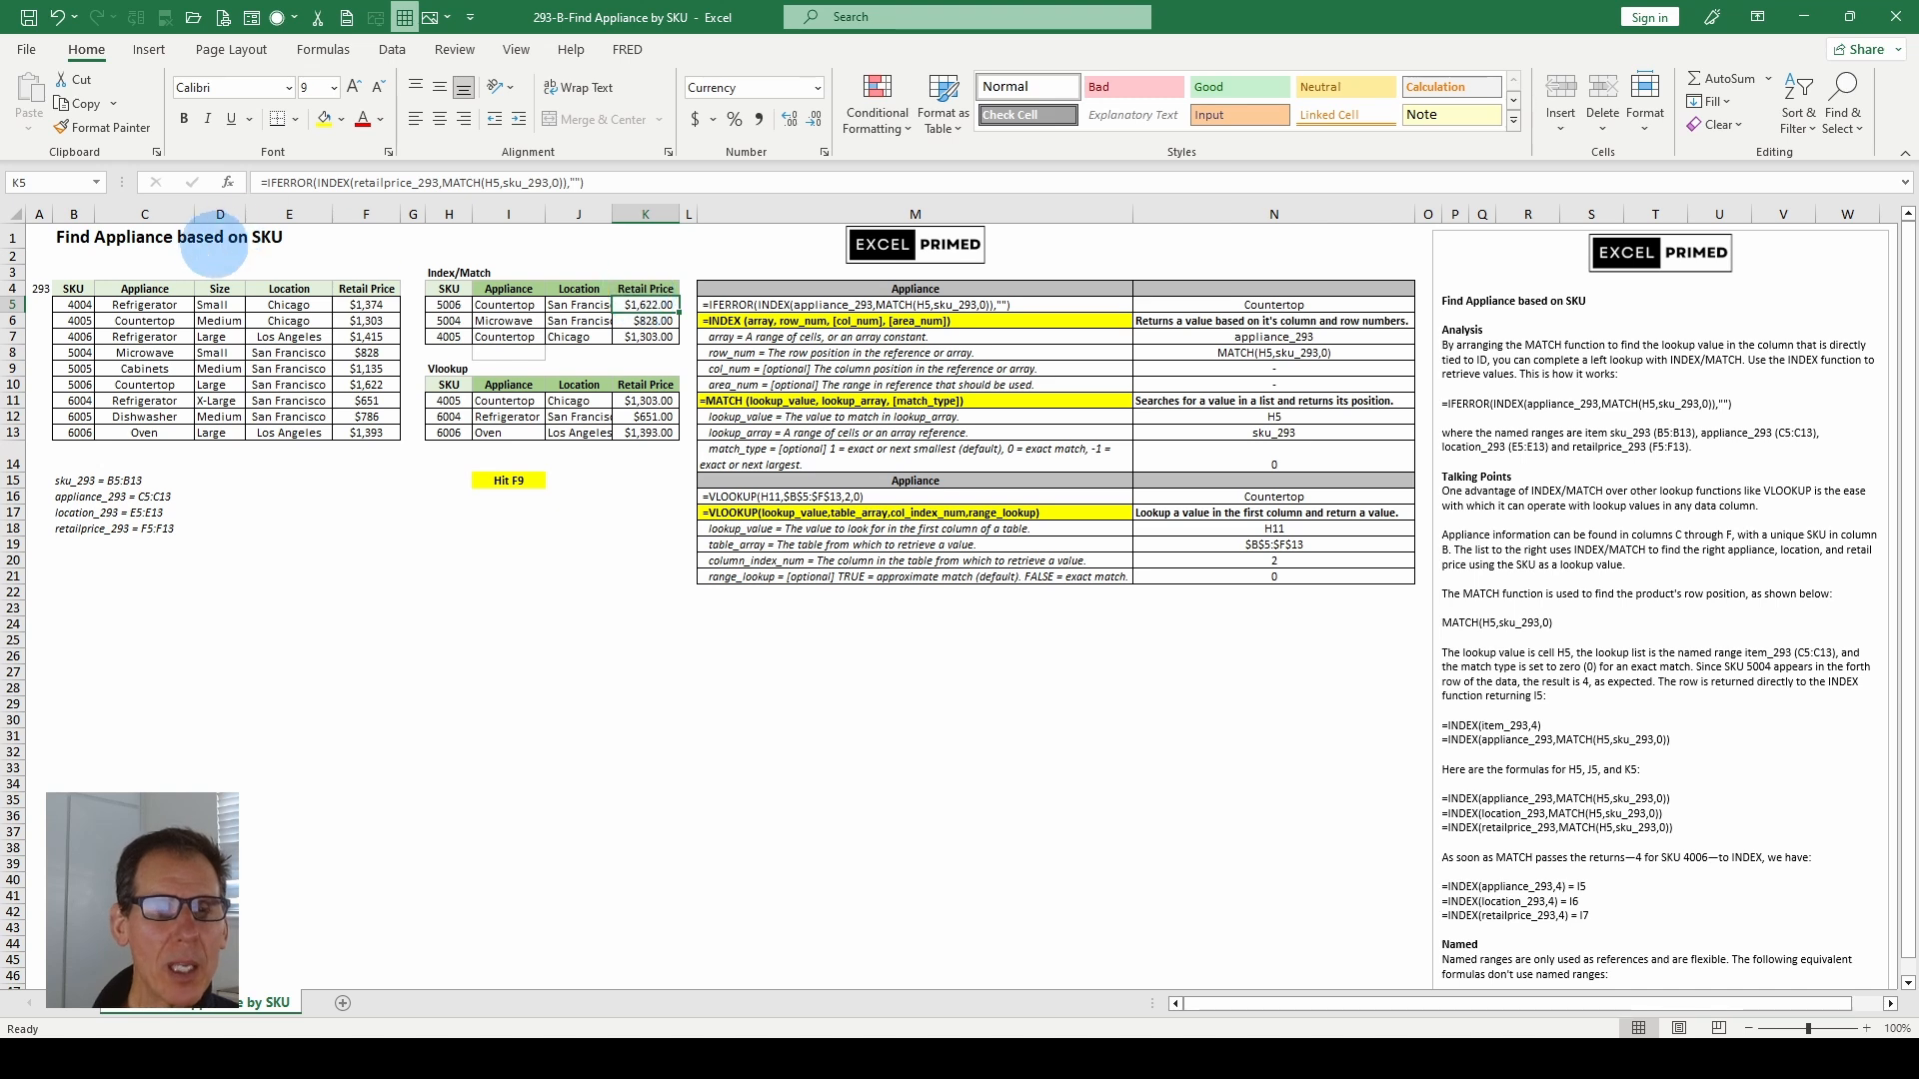
left_click(505, 302)
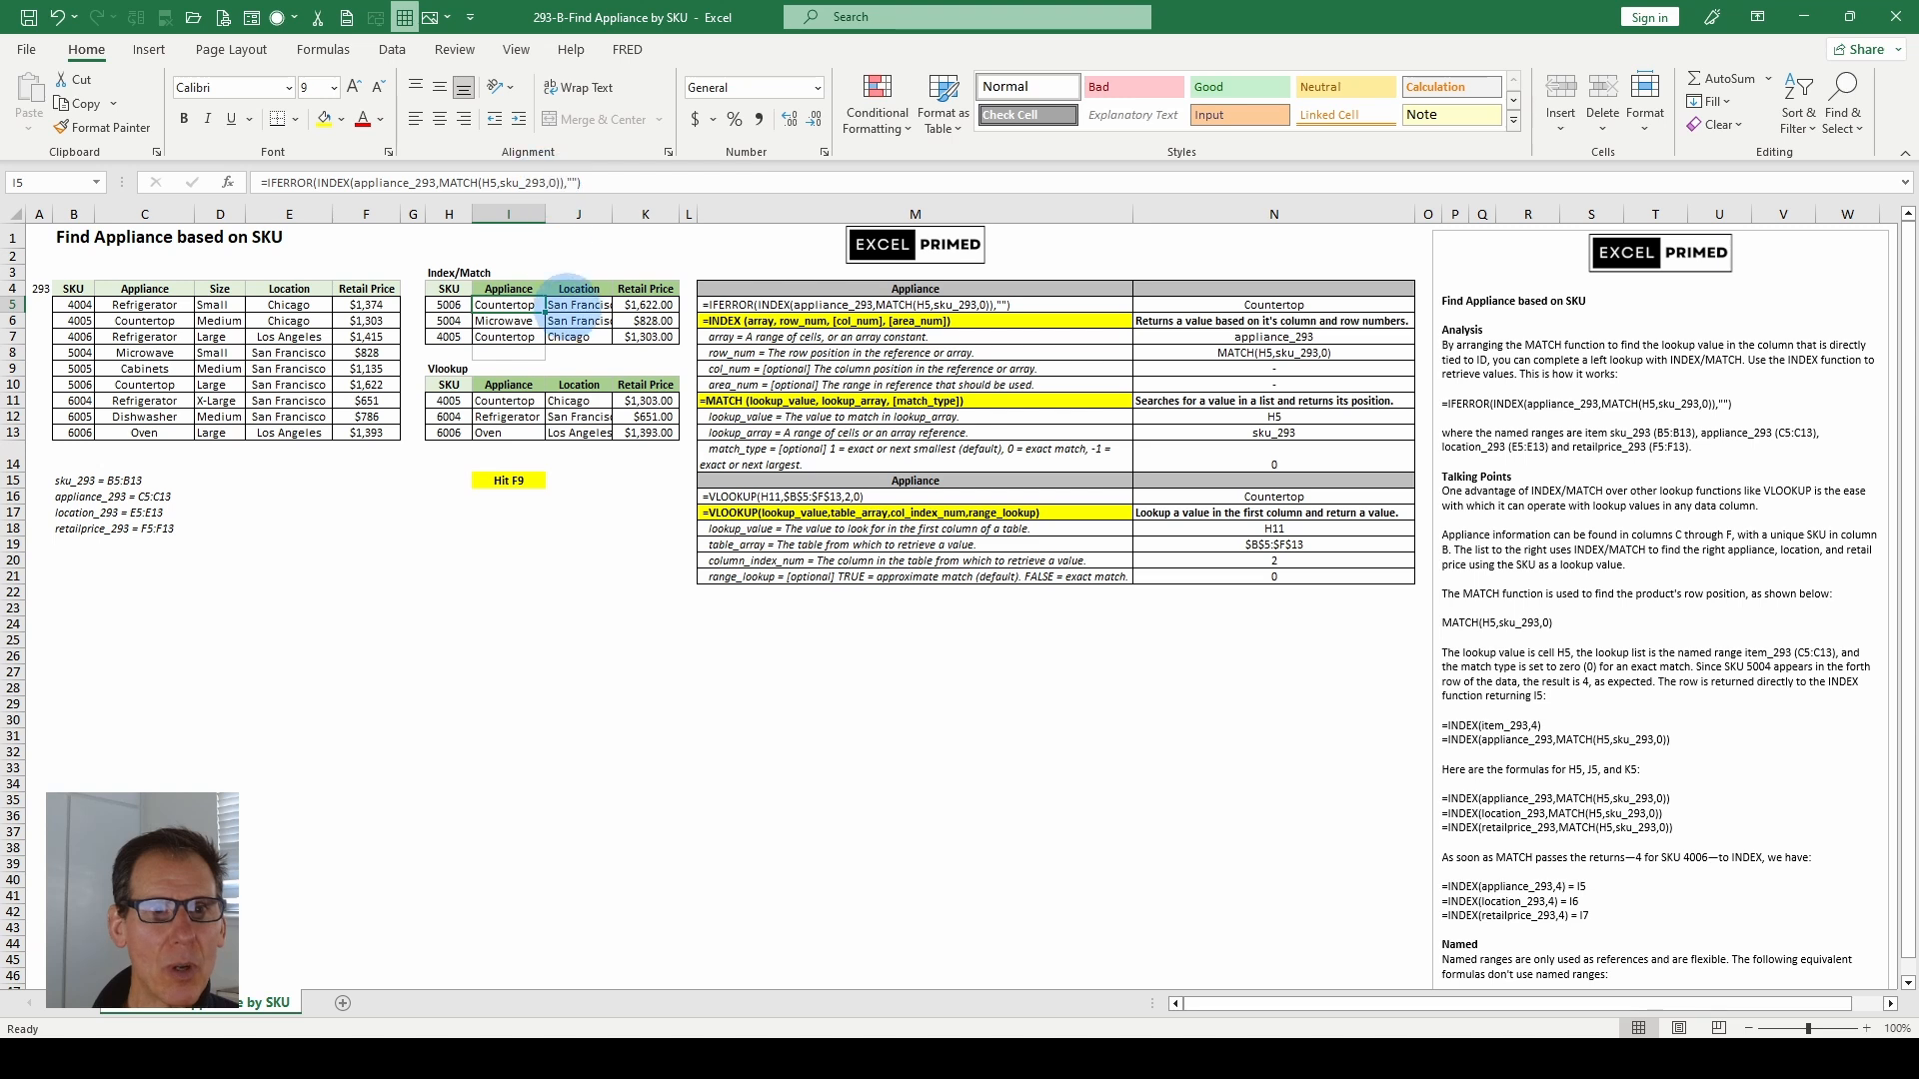
left_click(569, 305)
left_click(648, 301)
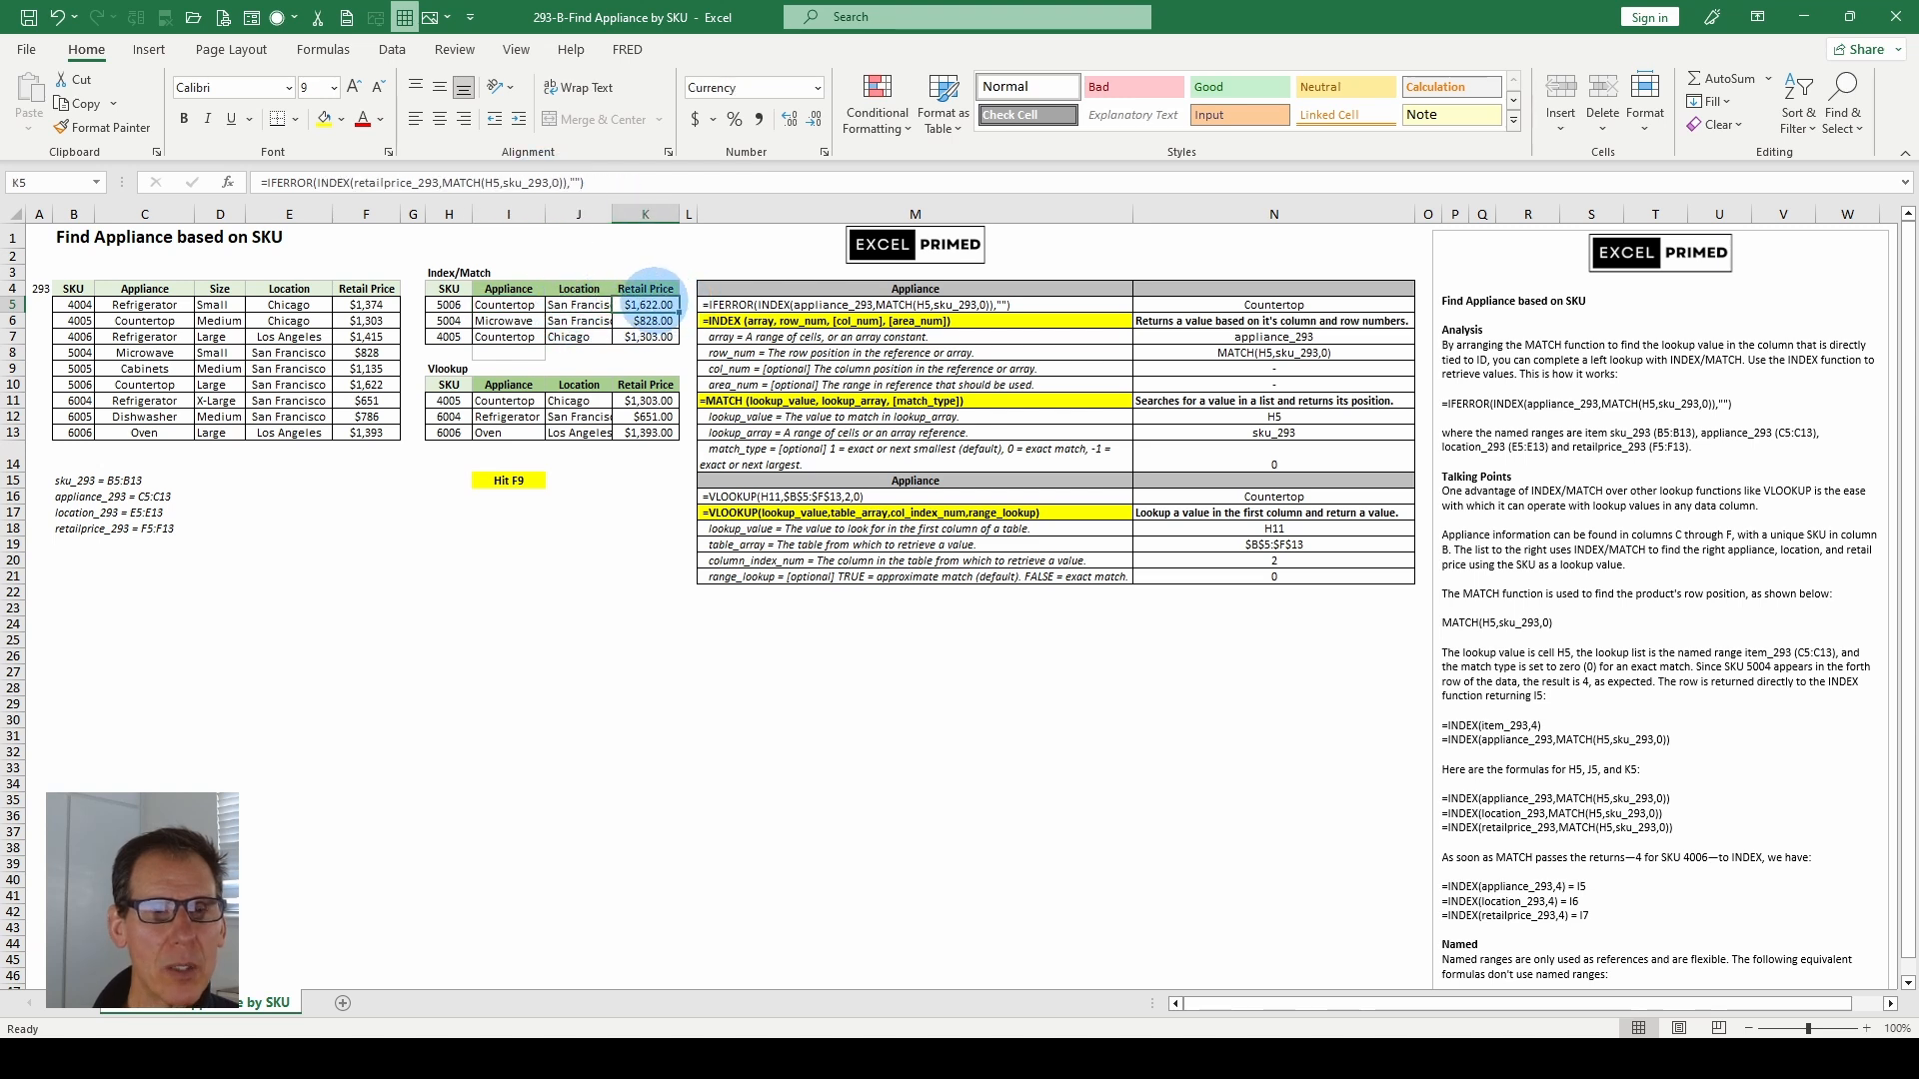
left_click(504, 303)
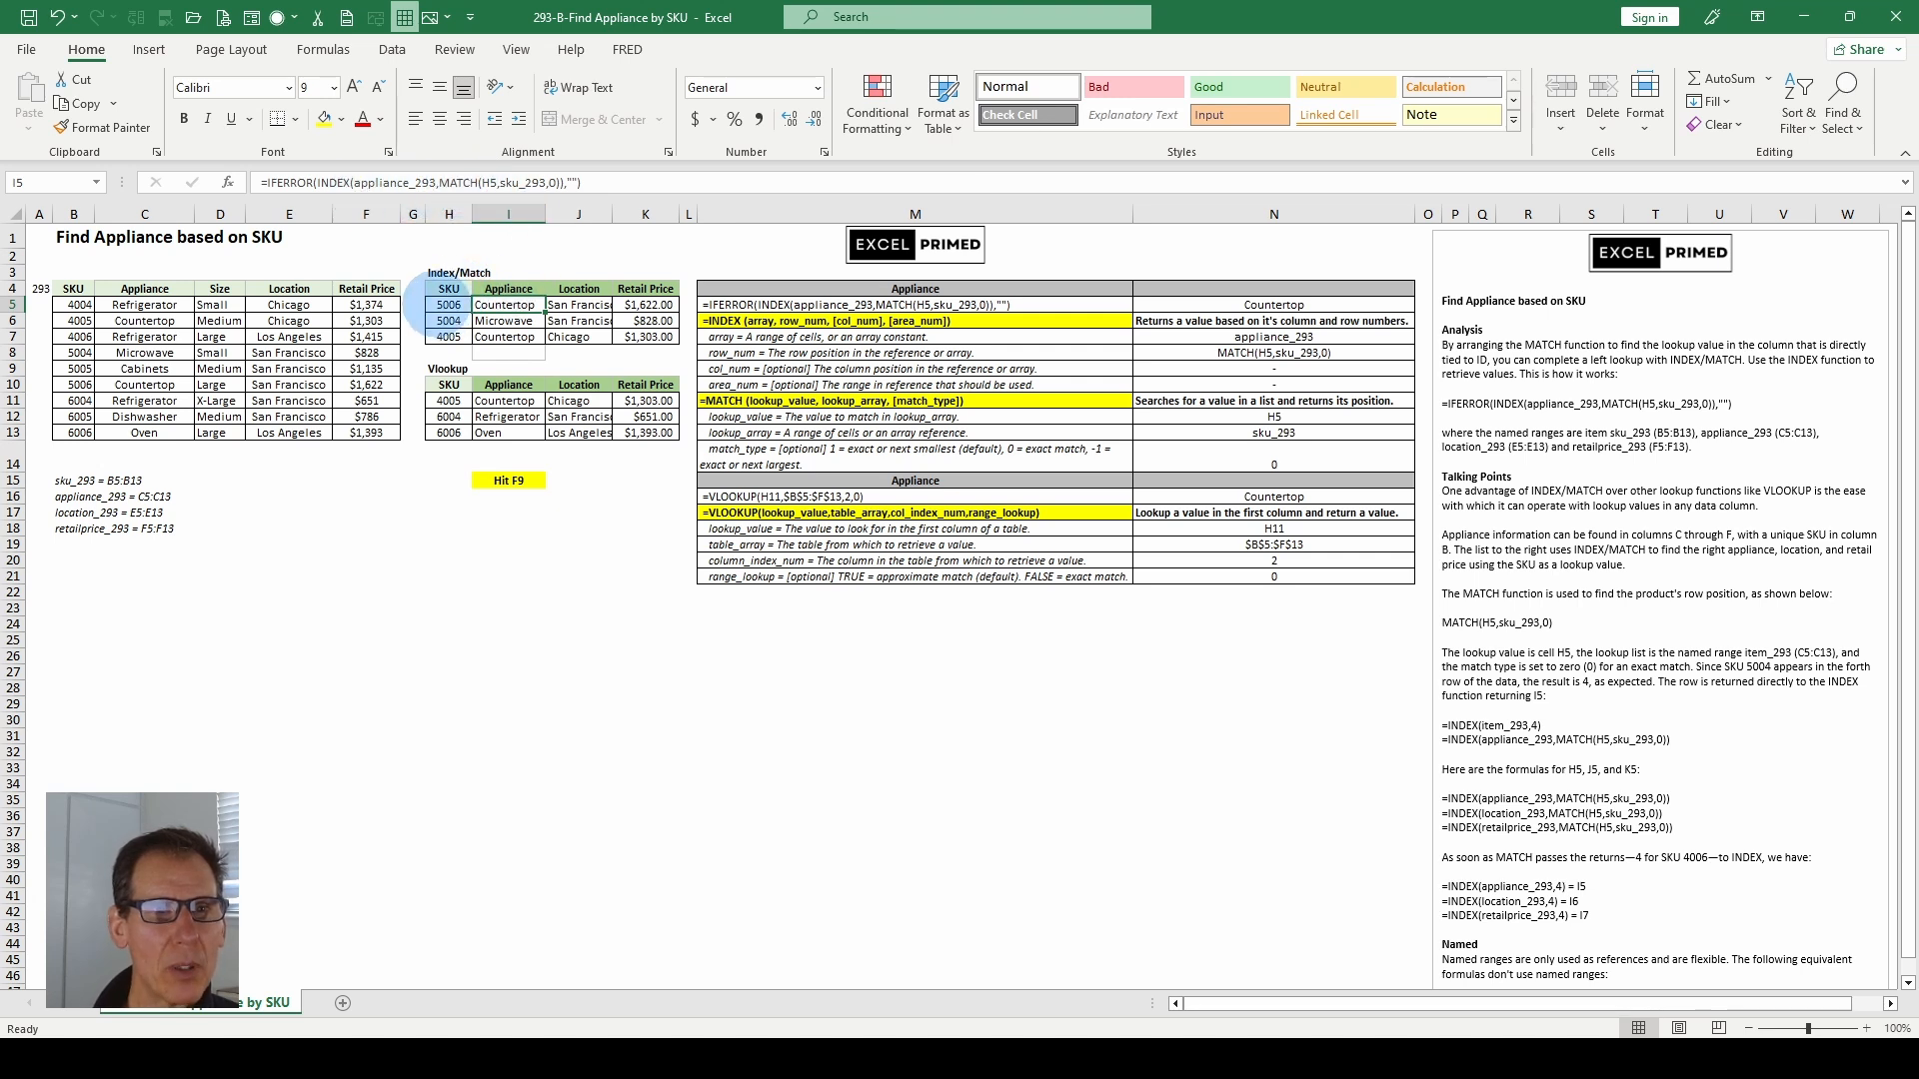
left_click(440, 306)
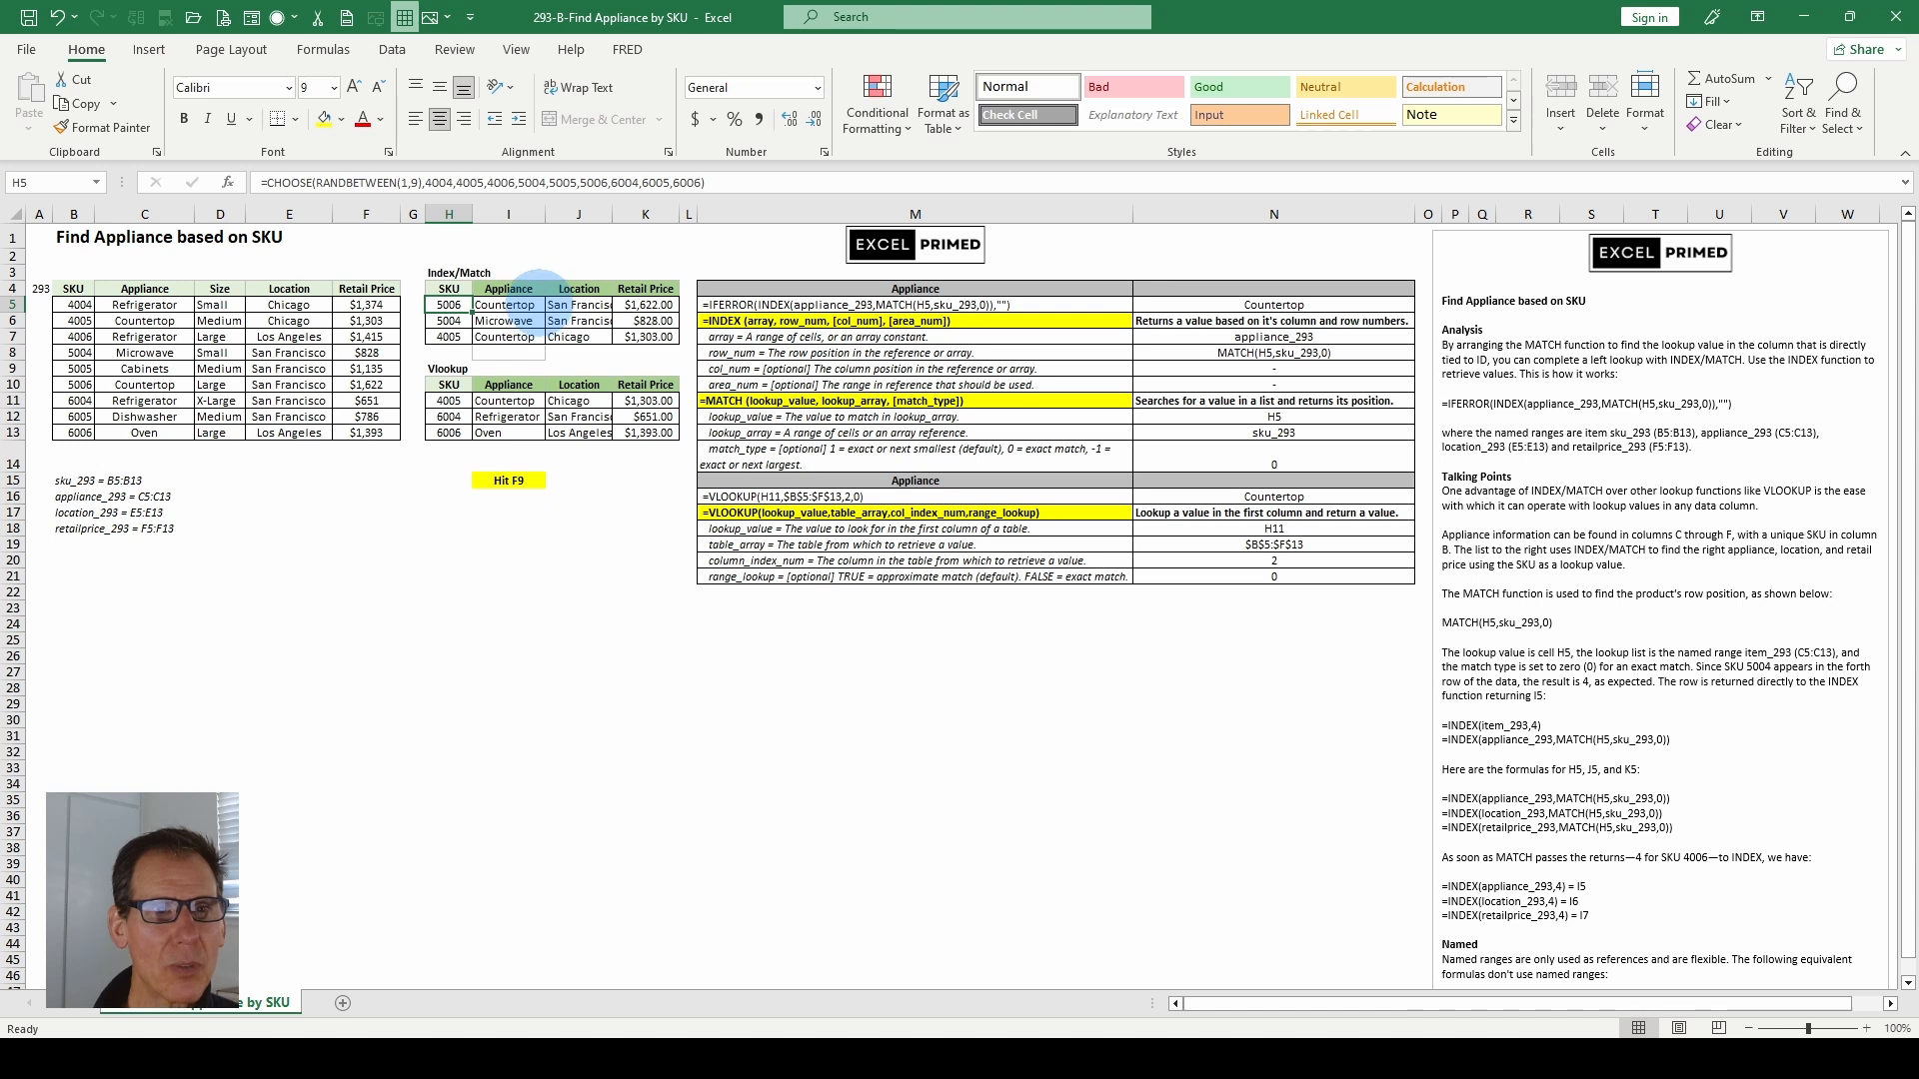
left_click(508, 305)
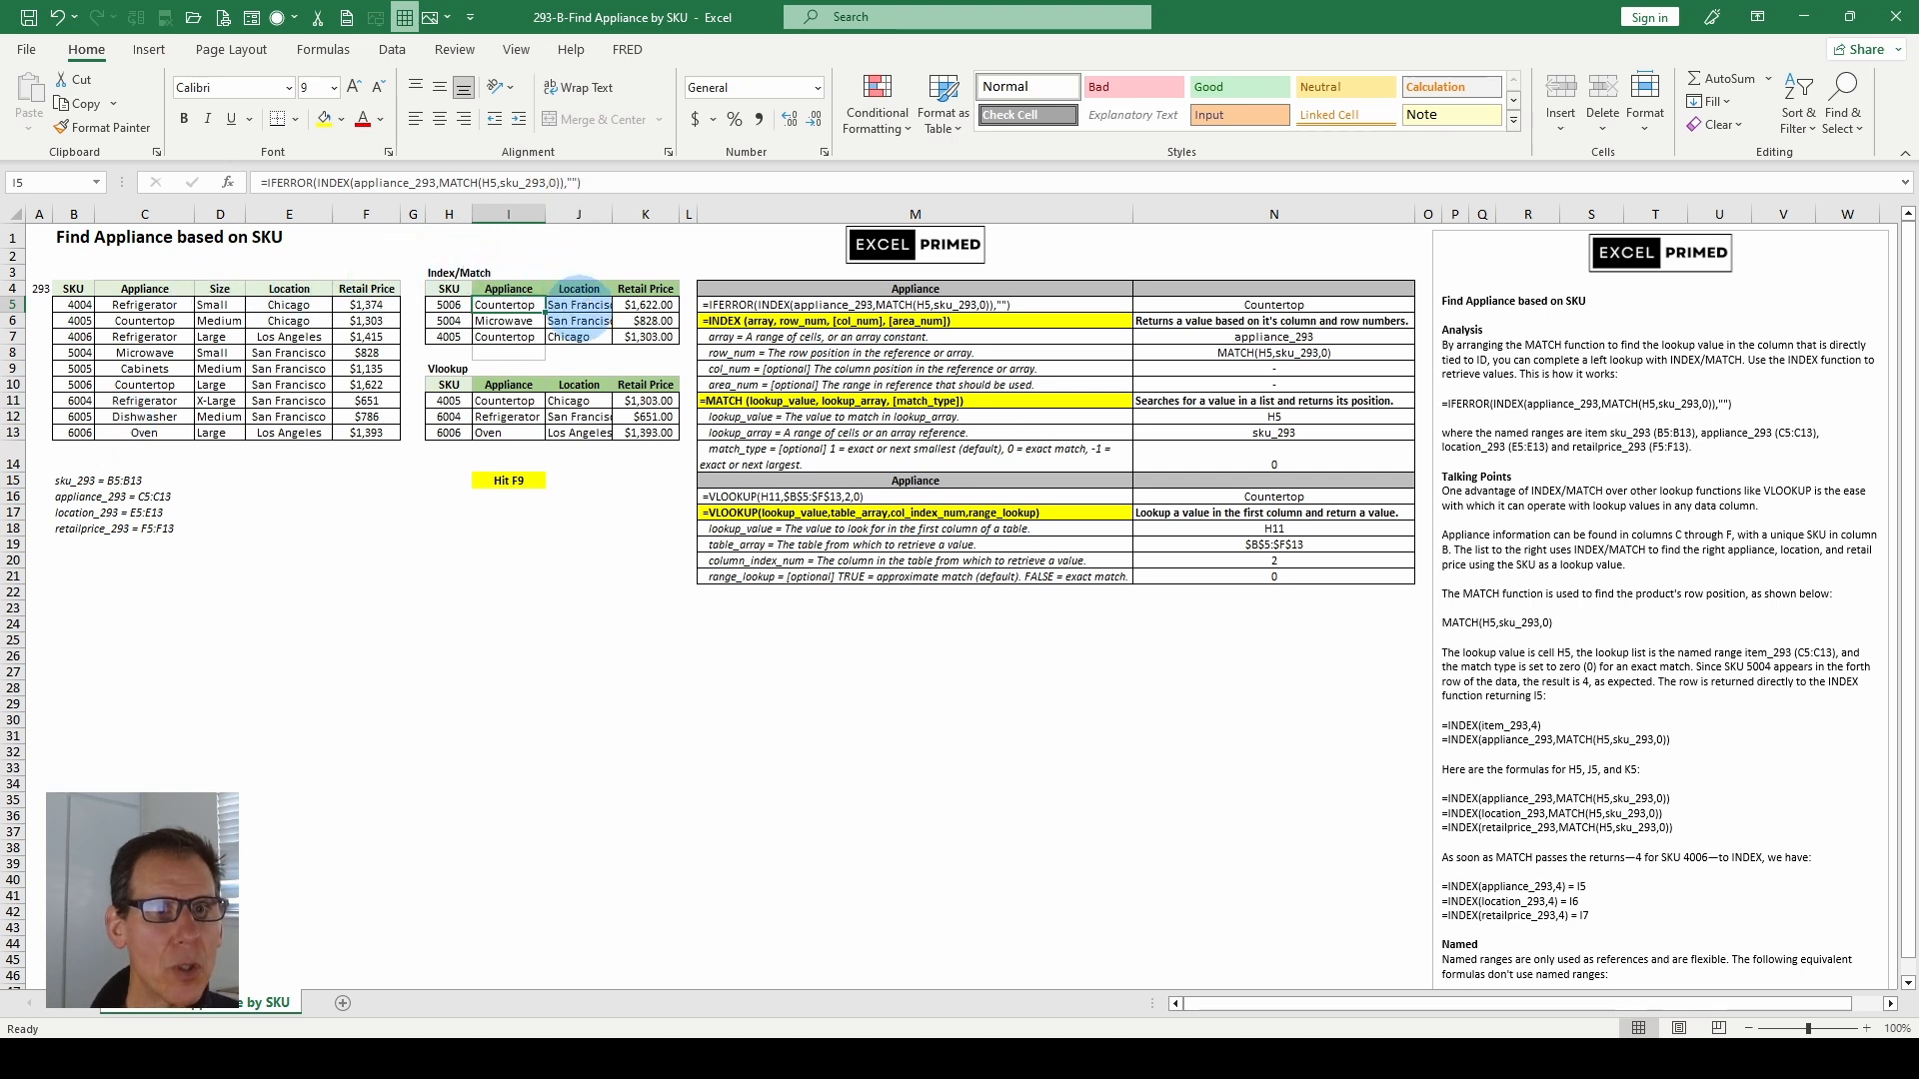
left_click(579, 305)
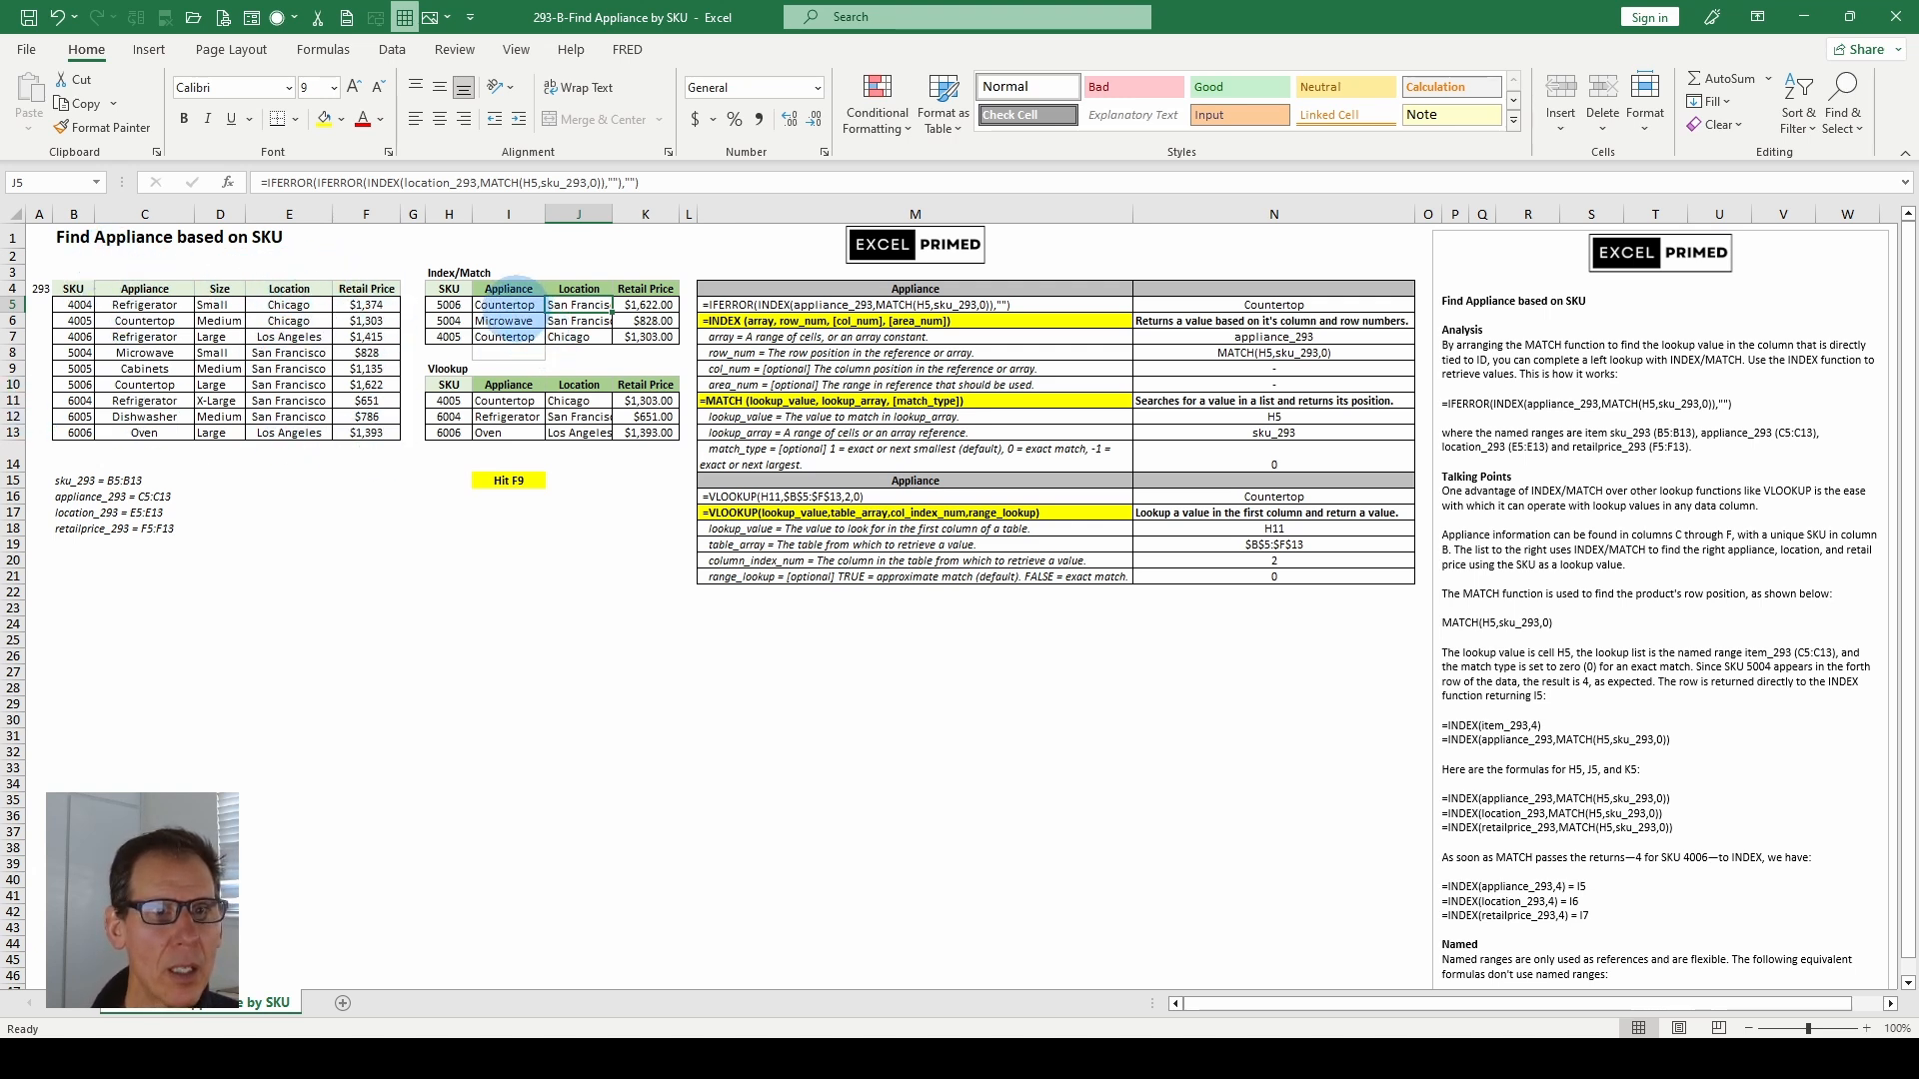
left_click(507, 305)
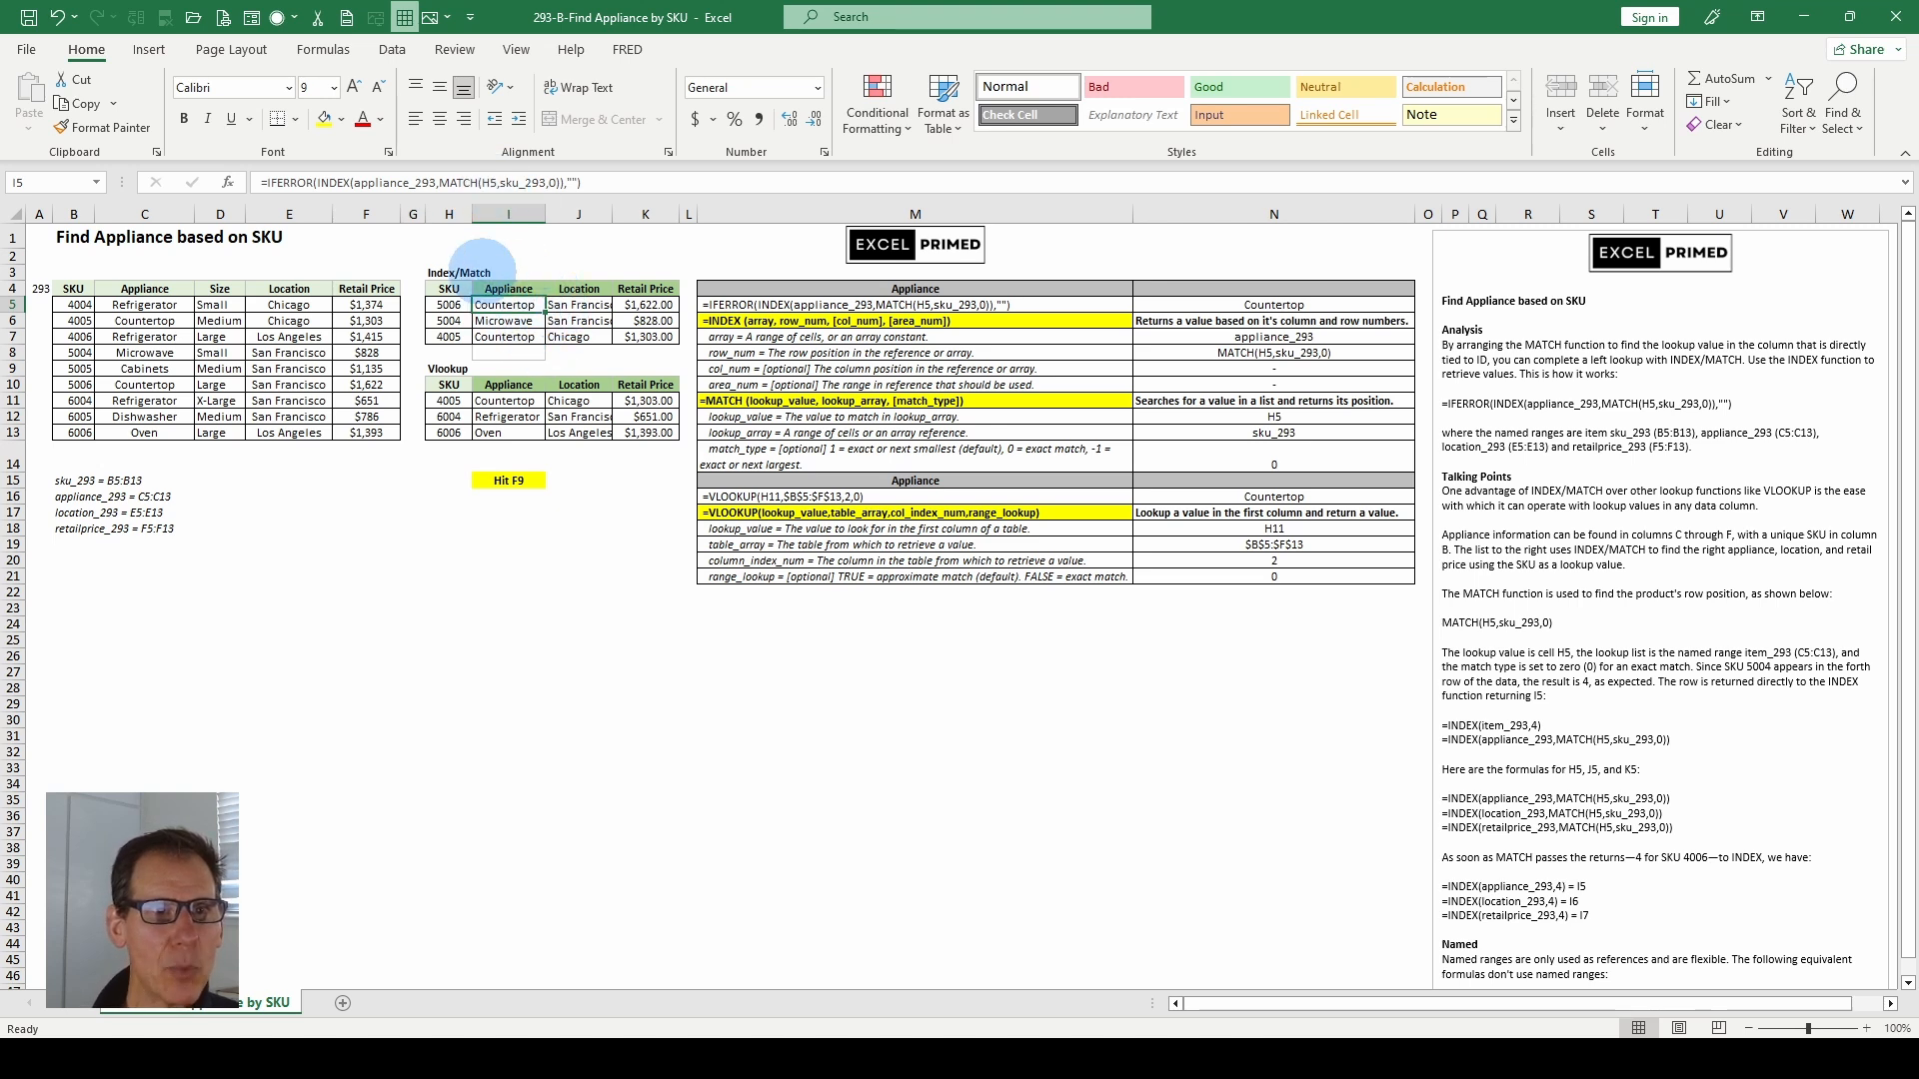
left_click(449, 305)
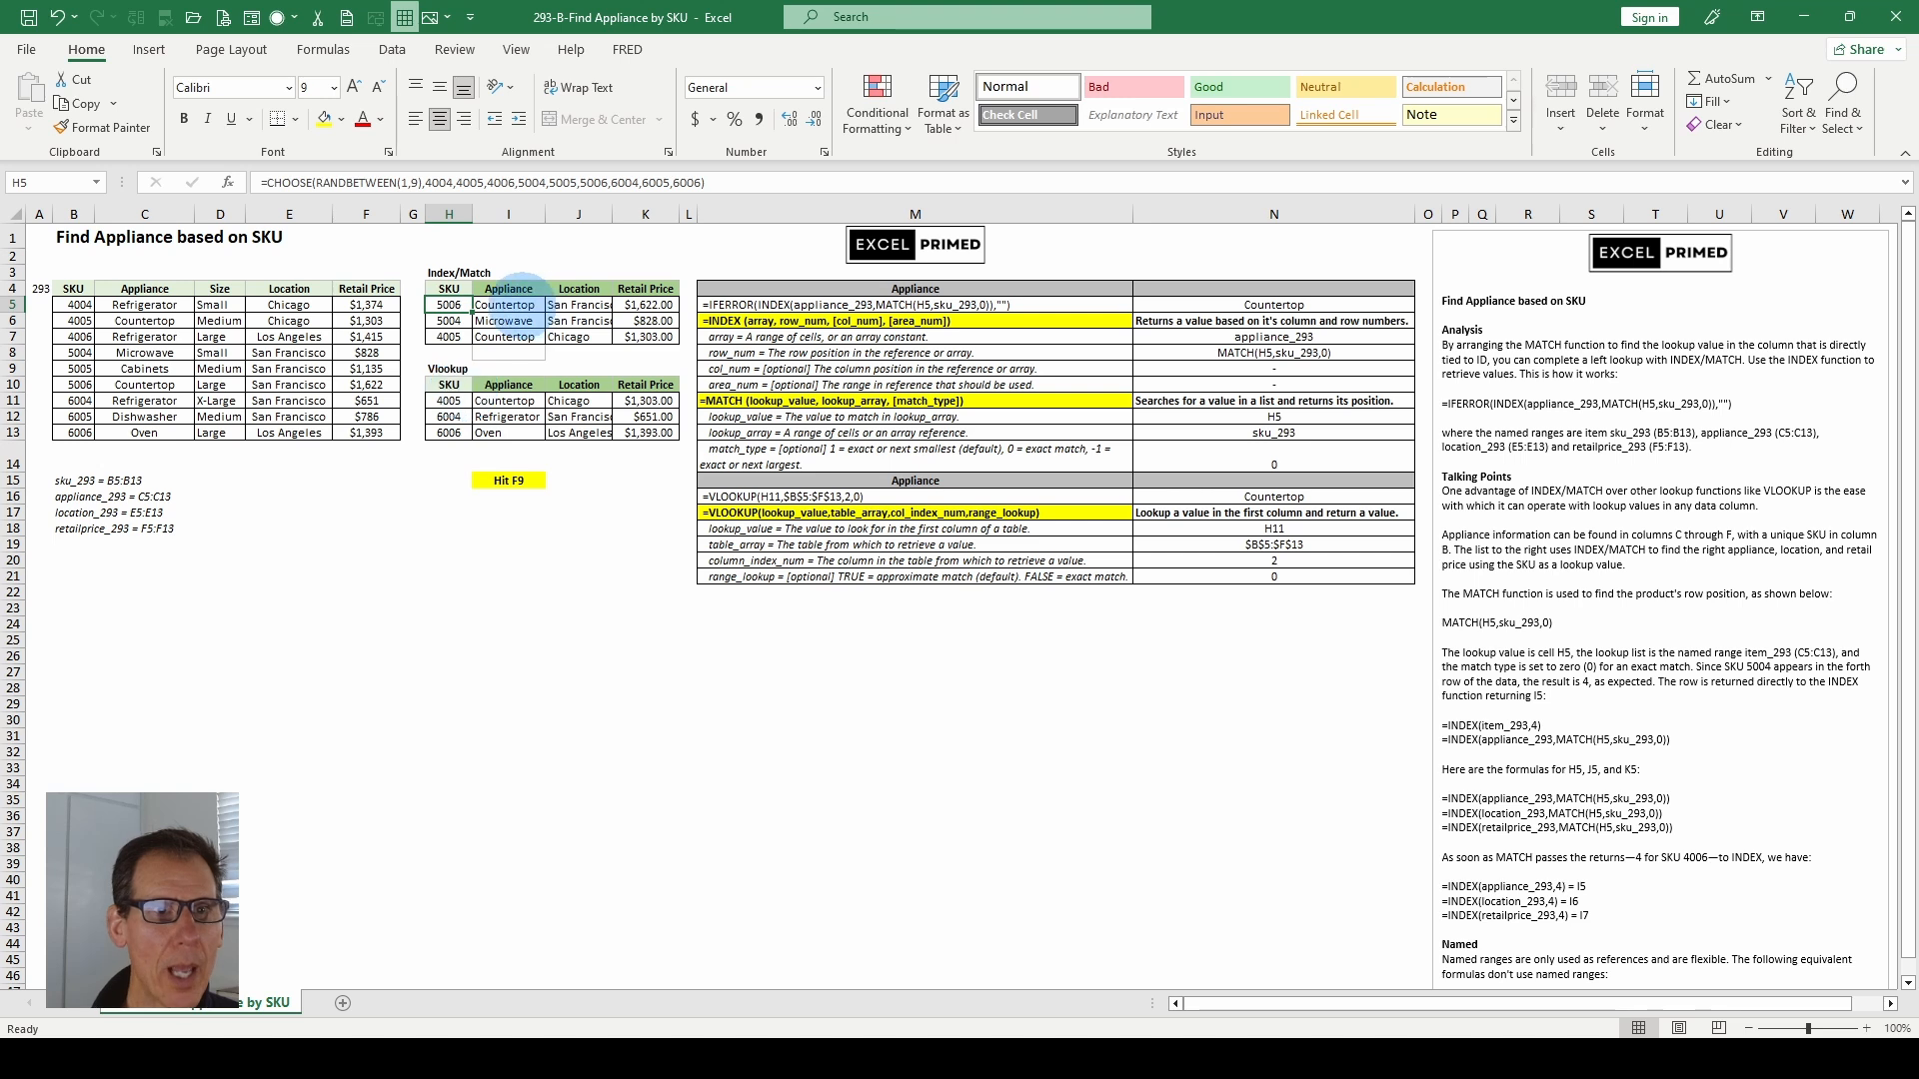
left_click(508, 305)
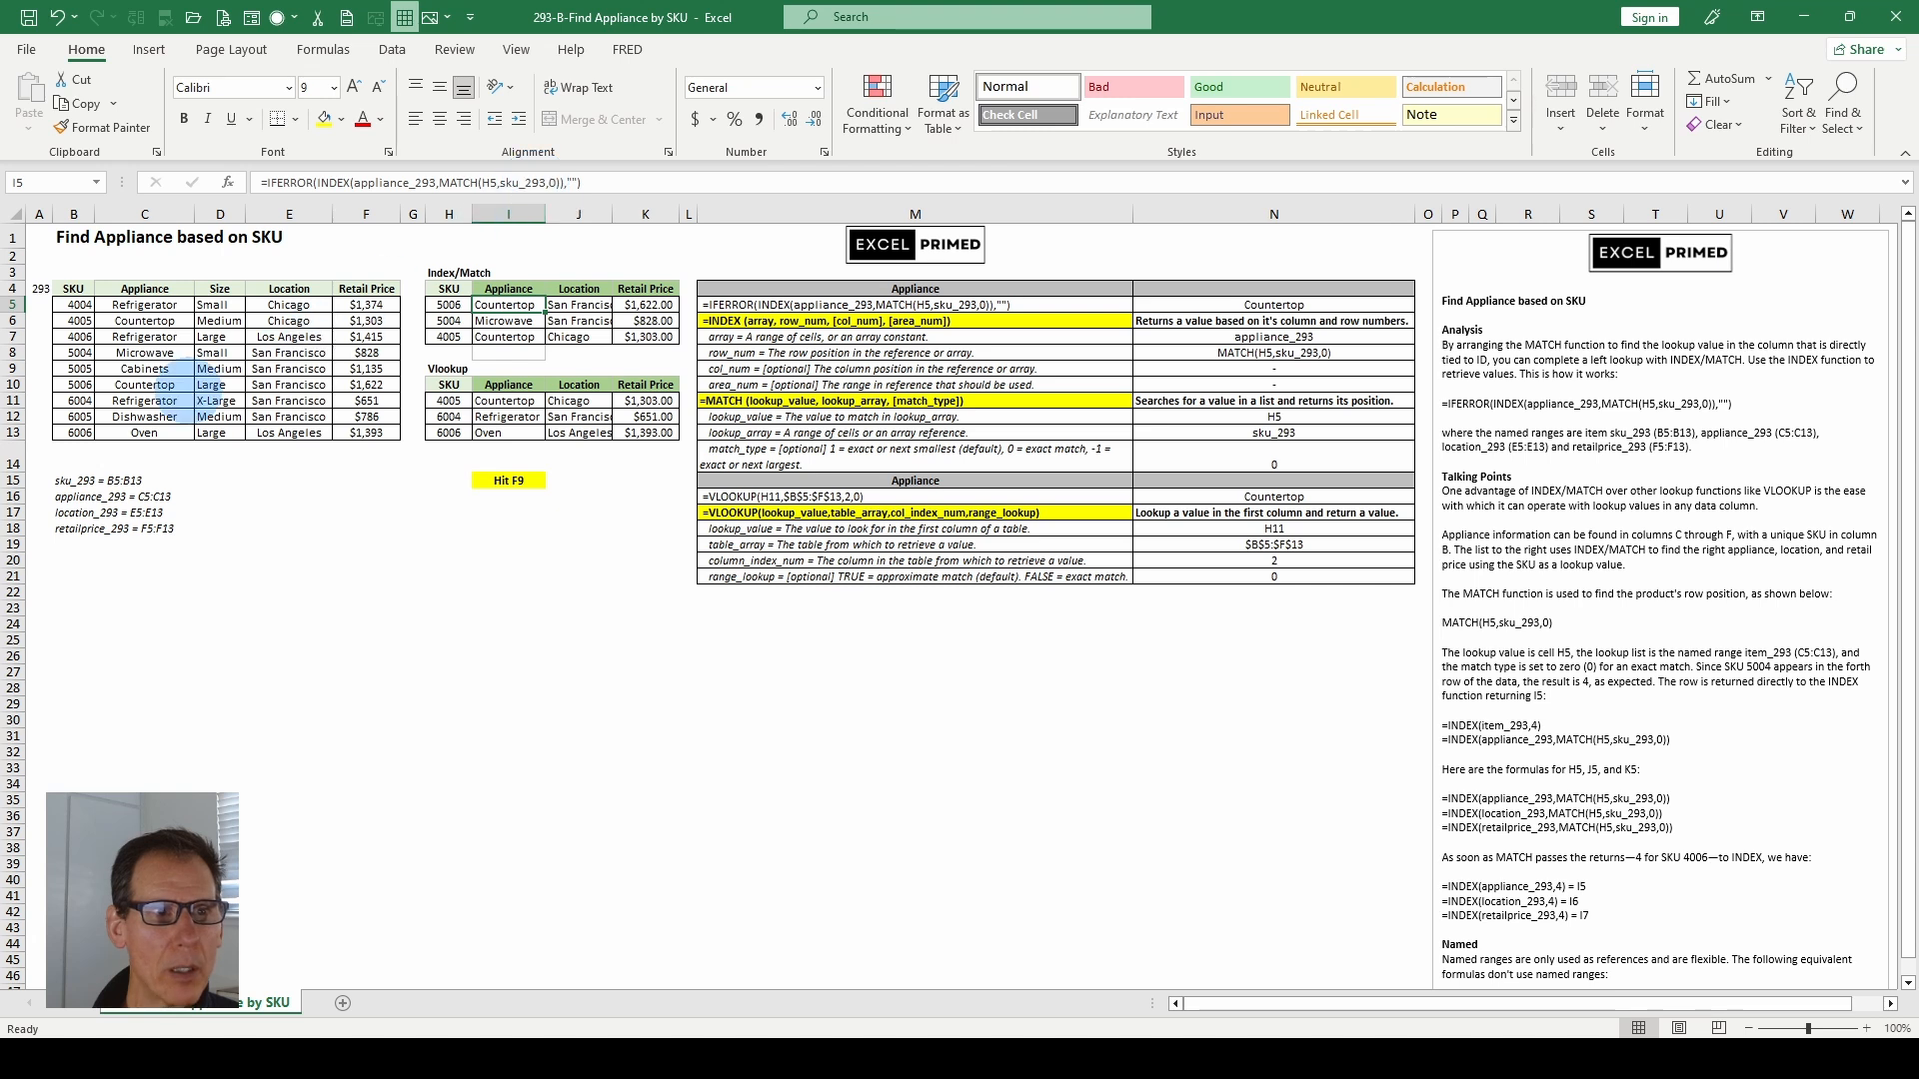
Step: Check the sku_293 and appliance_293 range notes in B15:B16 against the formulas in J5 and I5
left_click(75, 481)
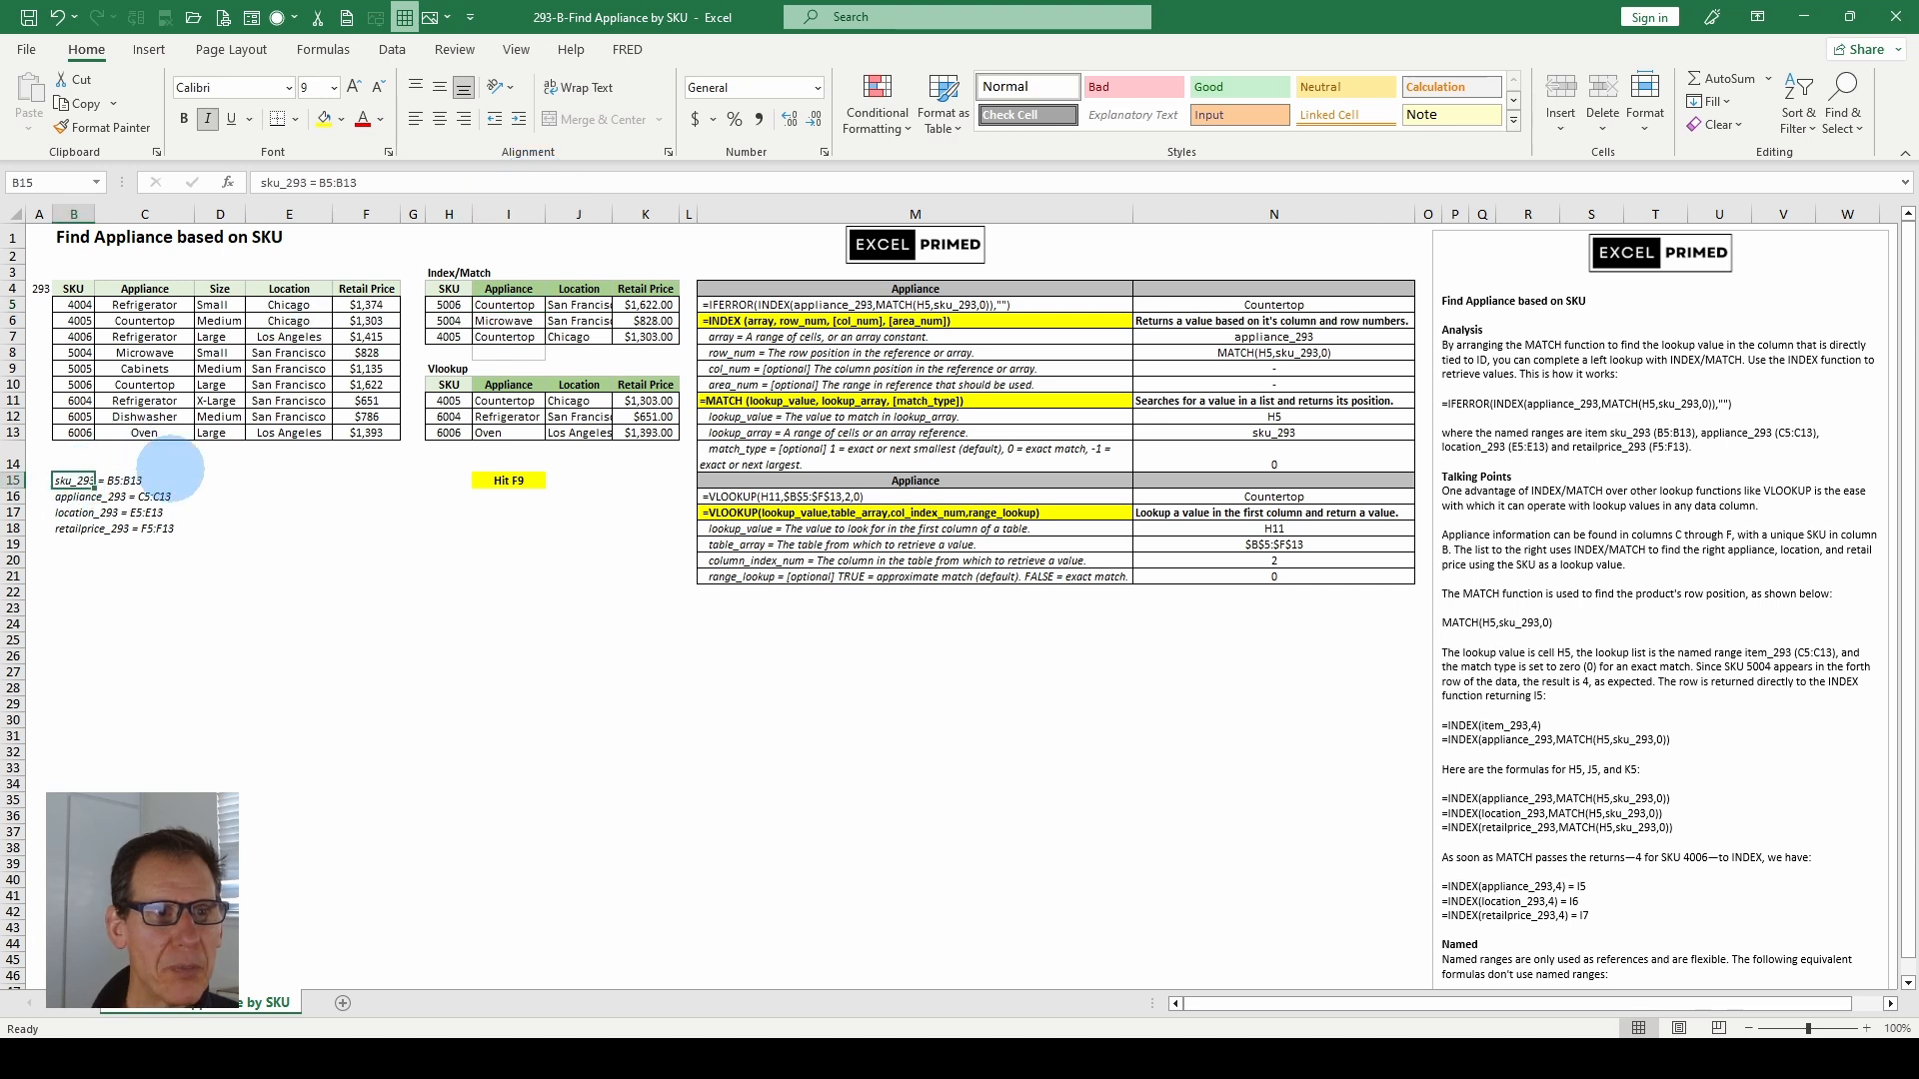
left_click(555, 303)
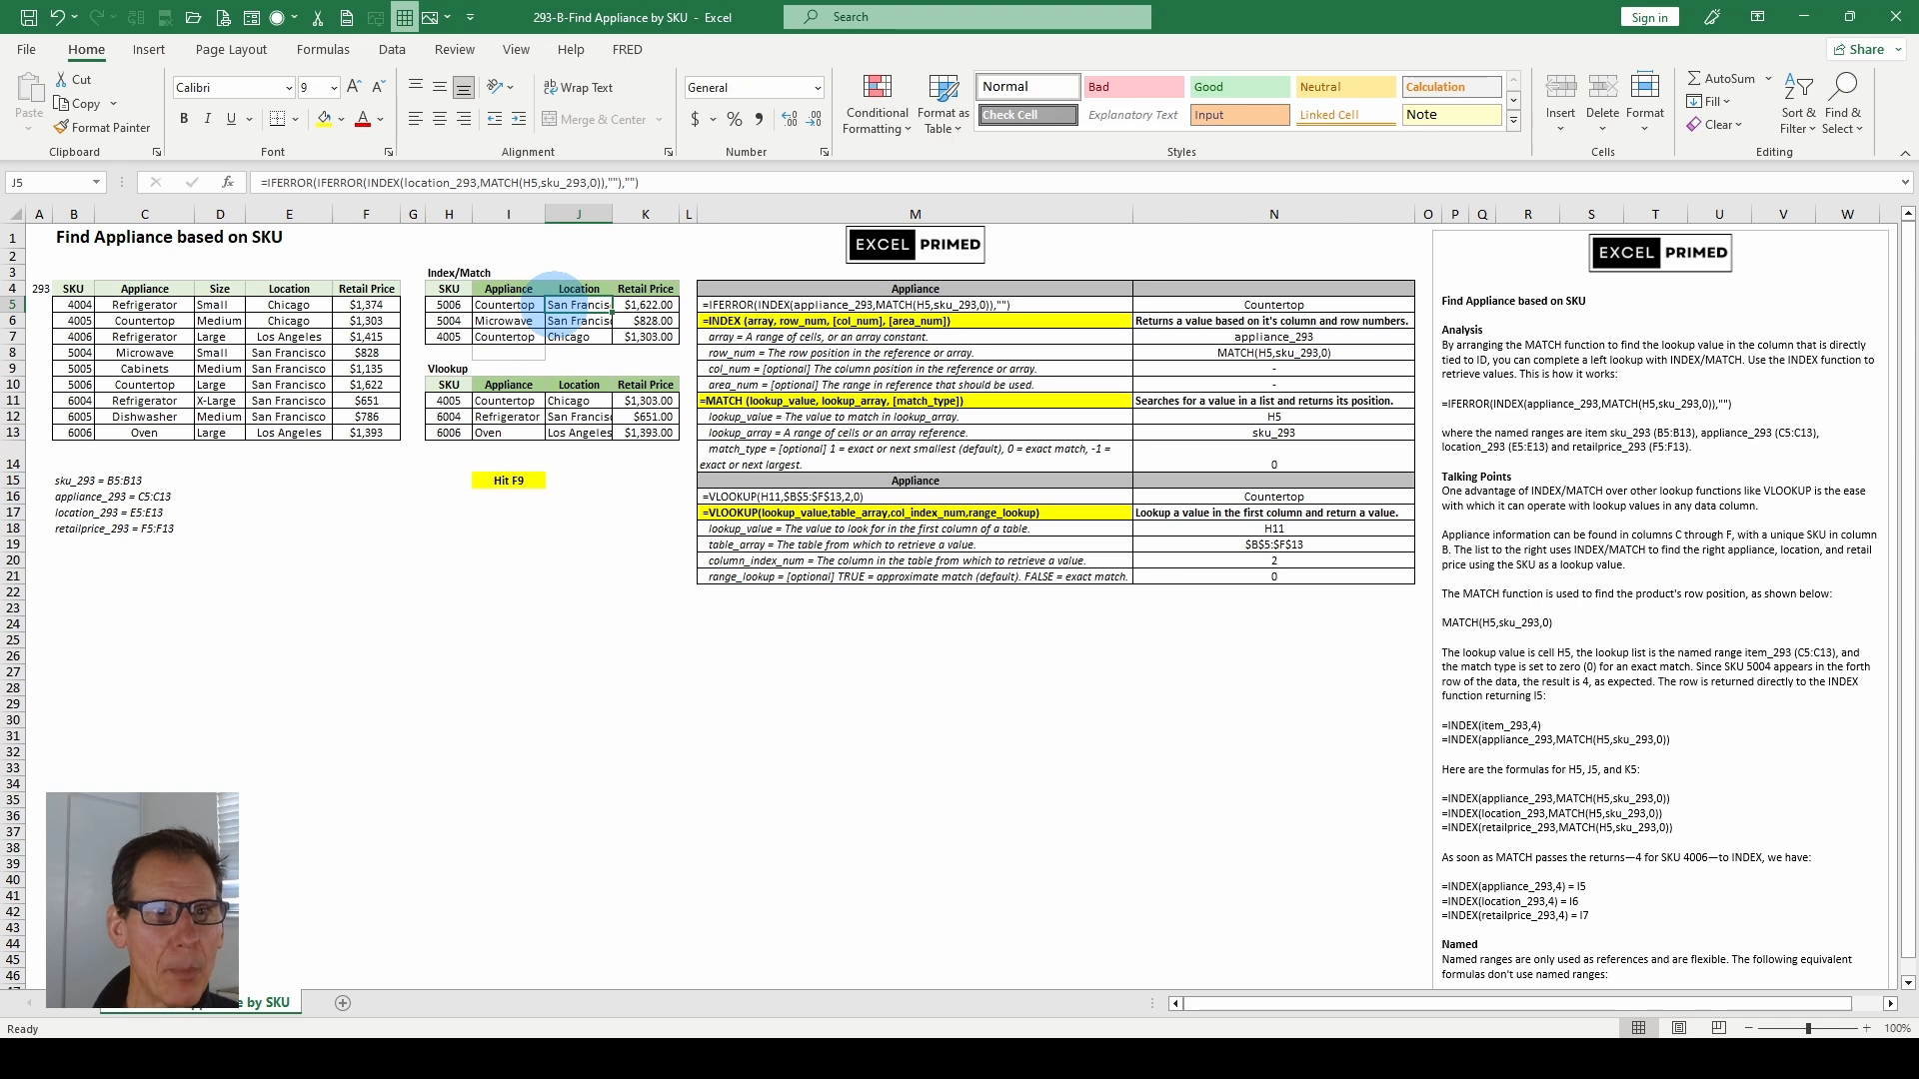
left_click(495, 304)
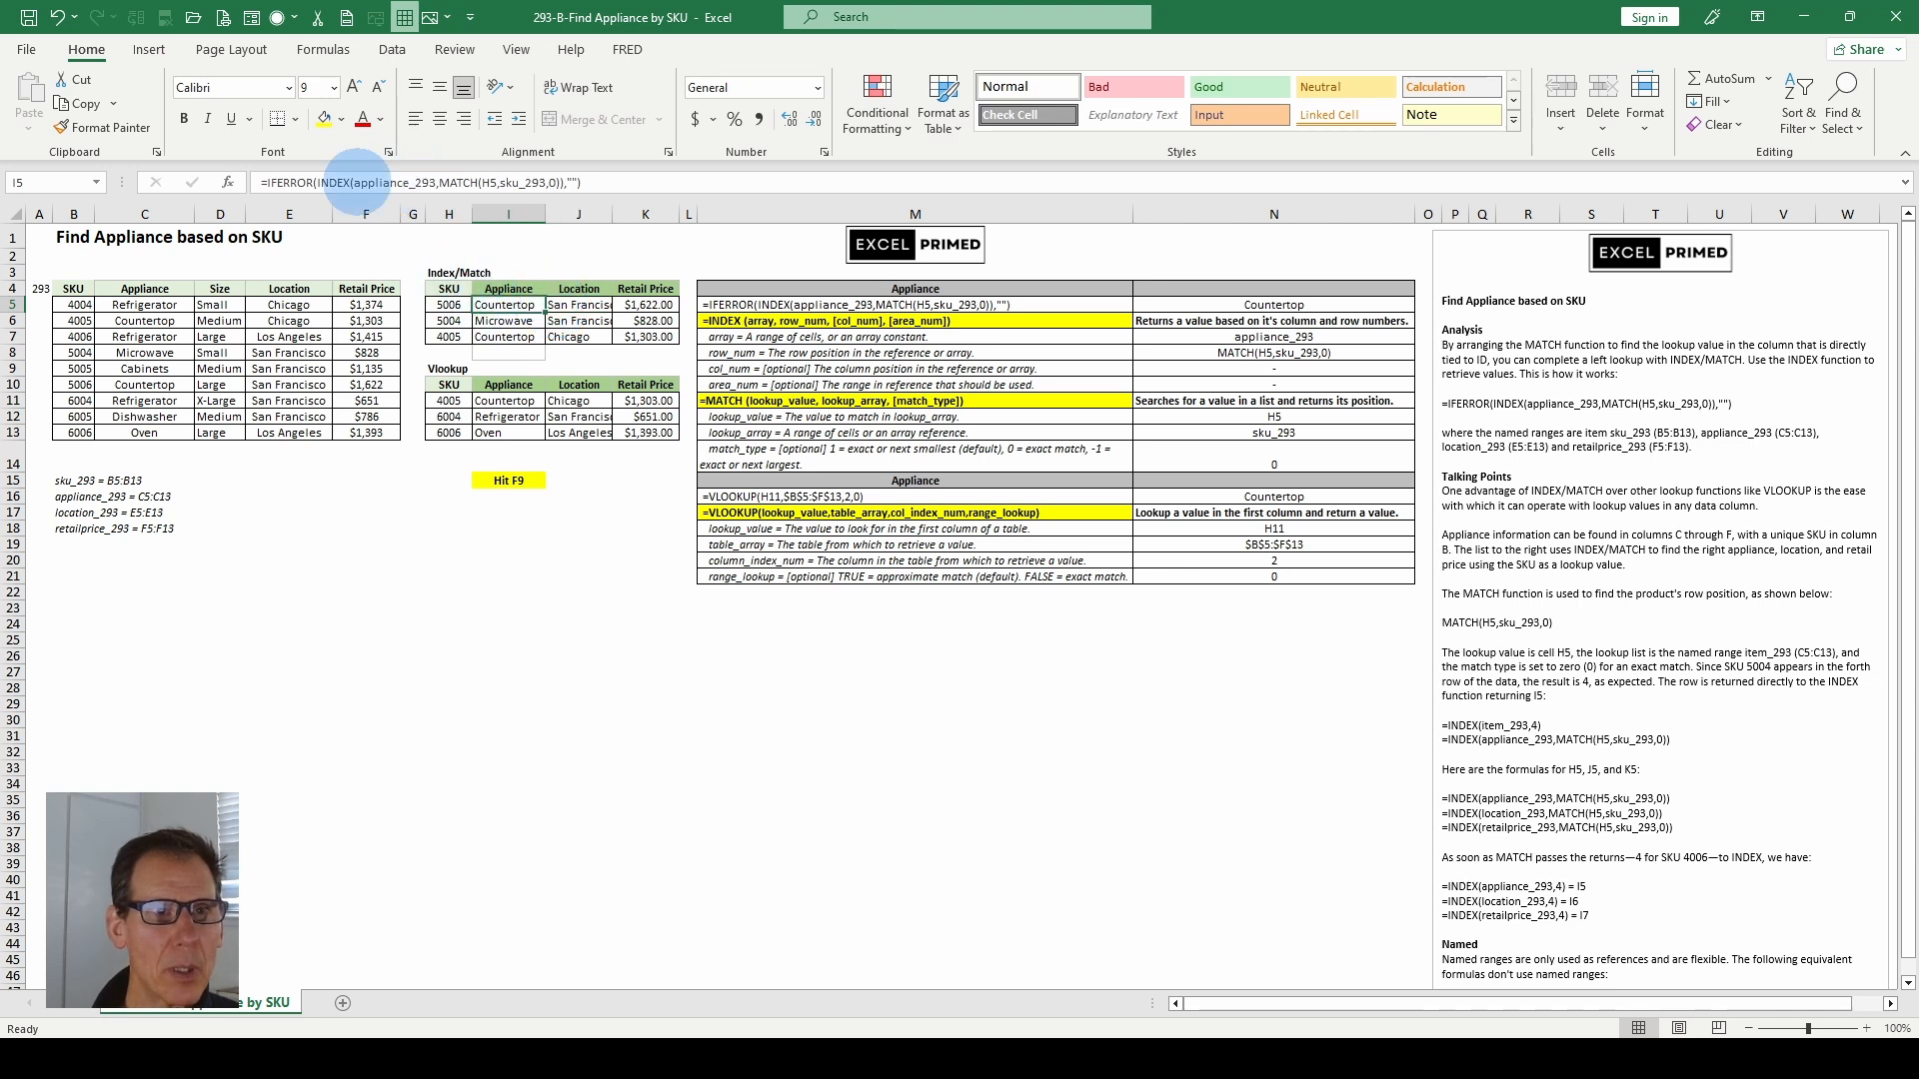
left_click(72, 496)
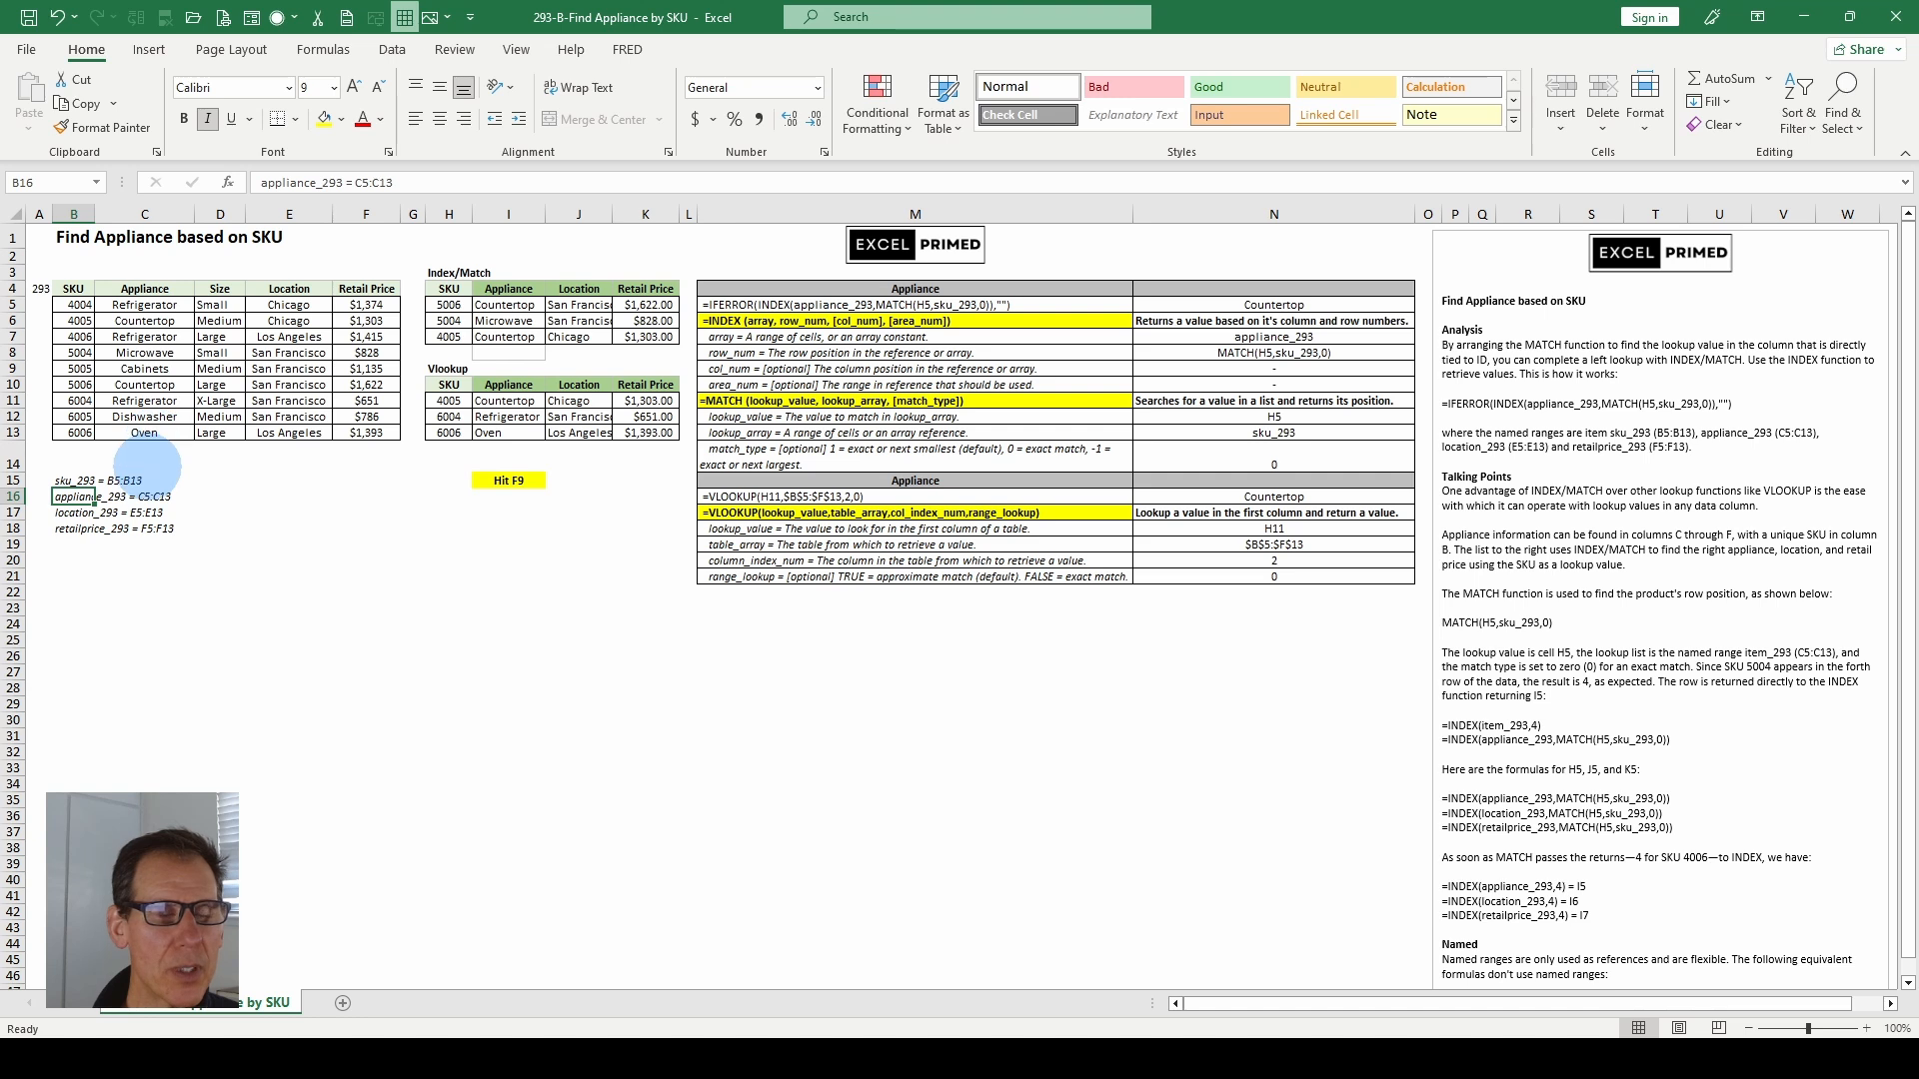
left_click(505, 305)
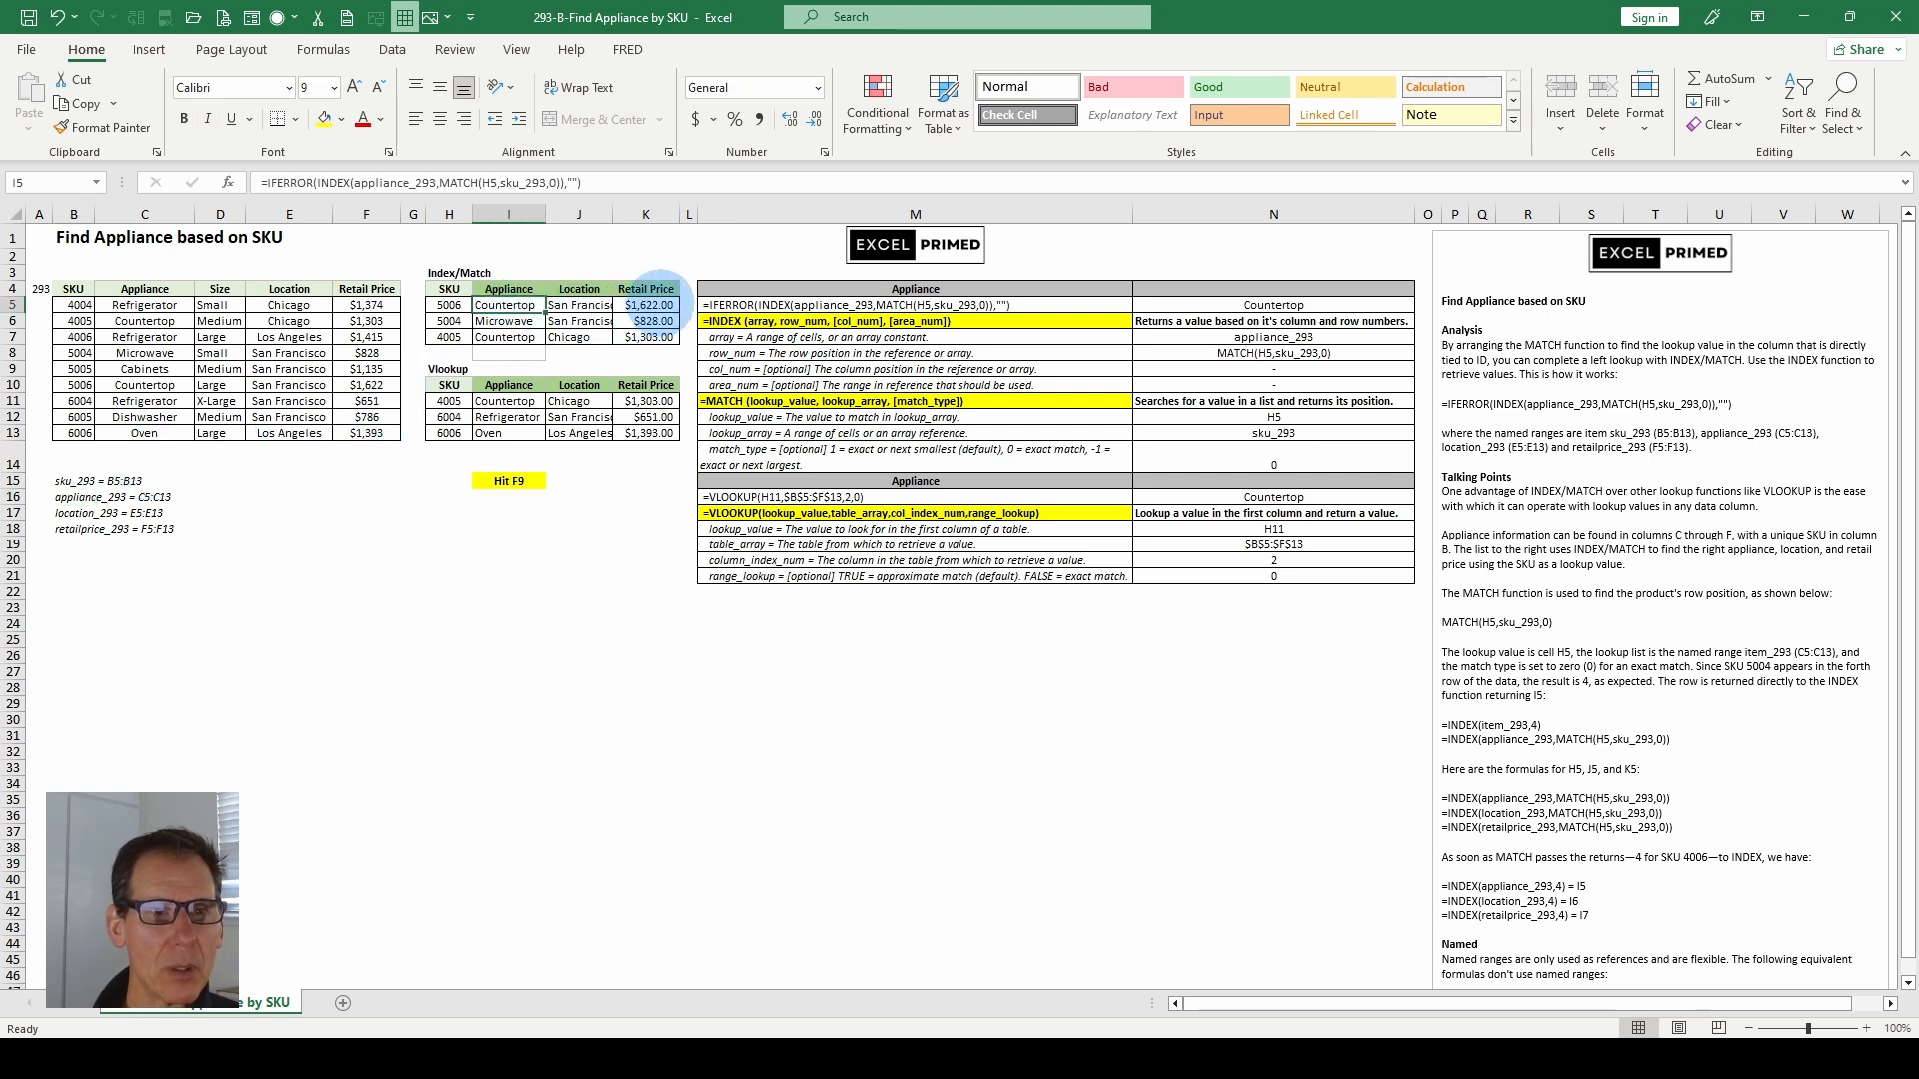
Step: Examine the lookup value, table array, column index and range lookup arguments of the VLOOKUP formula in I11
left_click(505, 401)
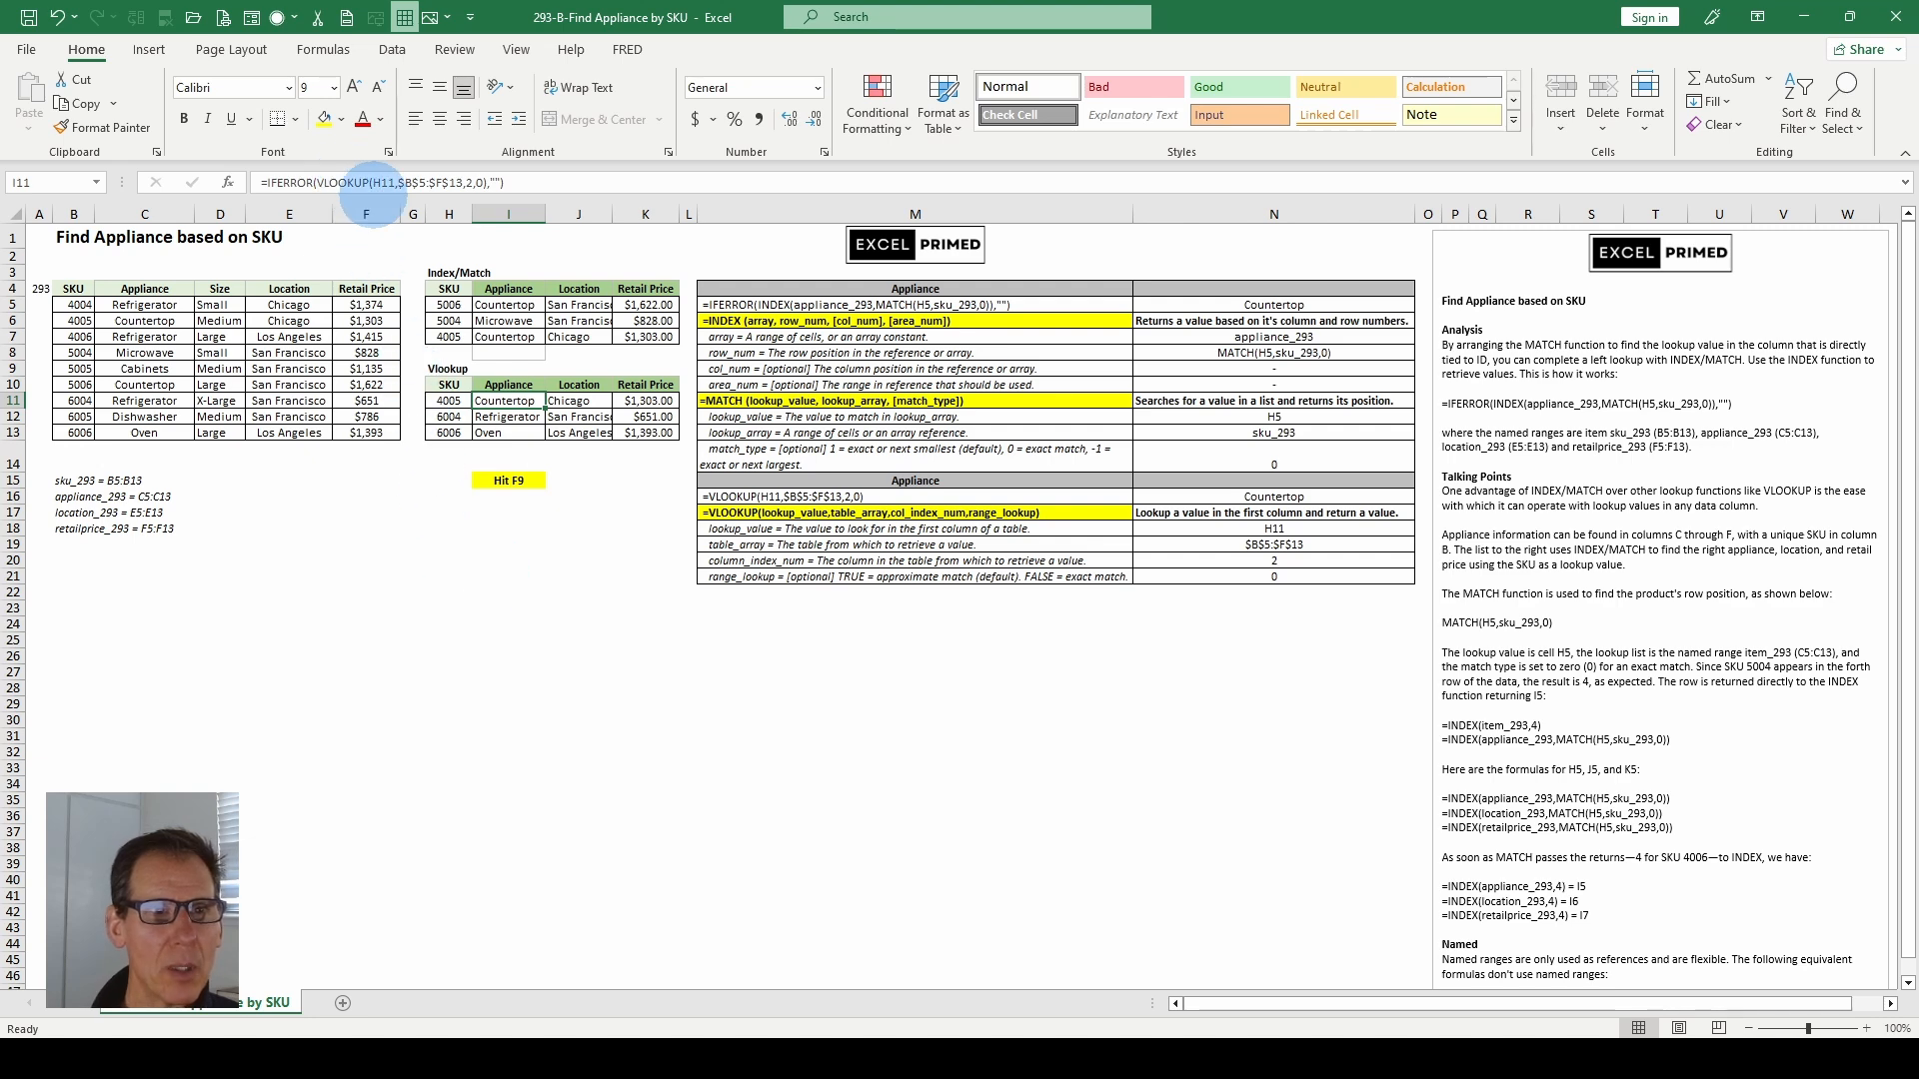
left_click(380, 183)
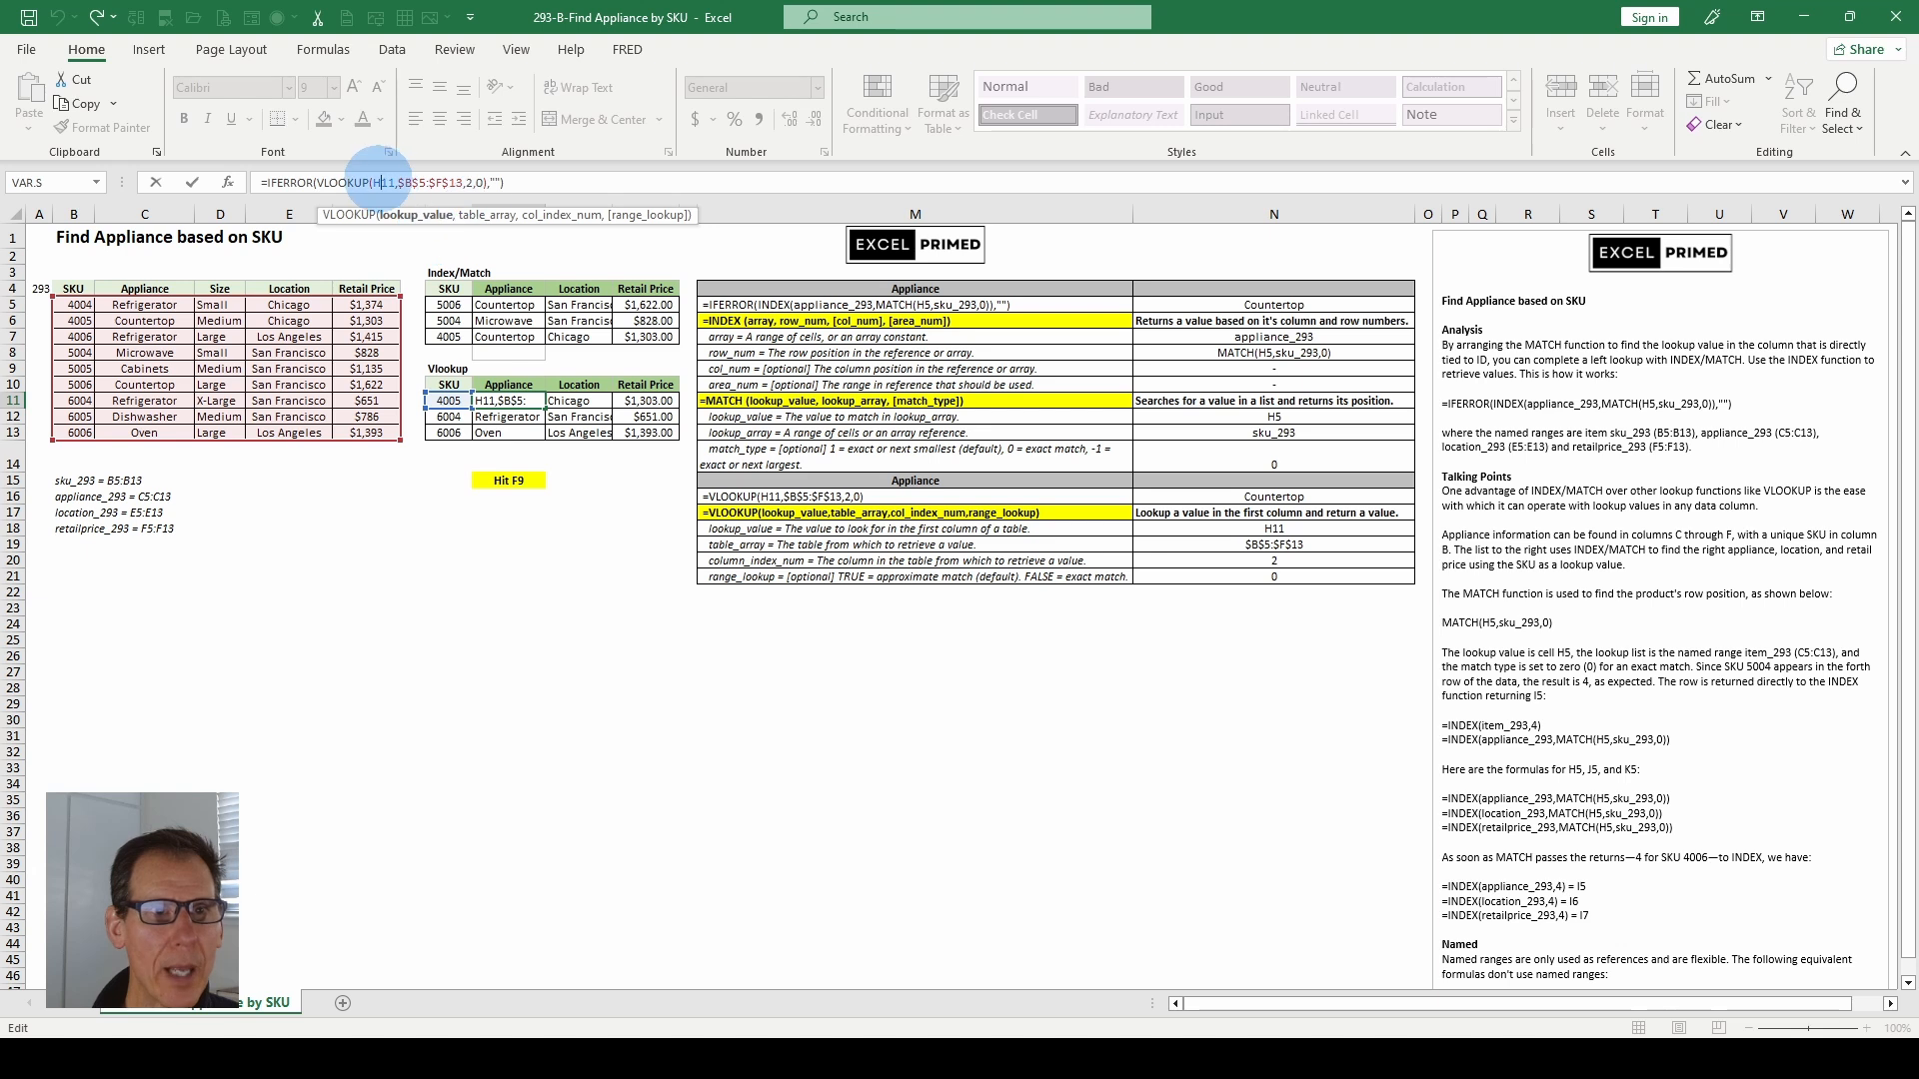
left_click(466, 183)
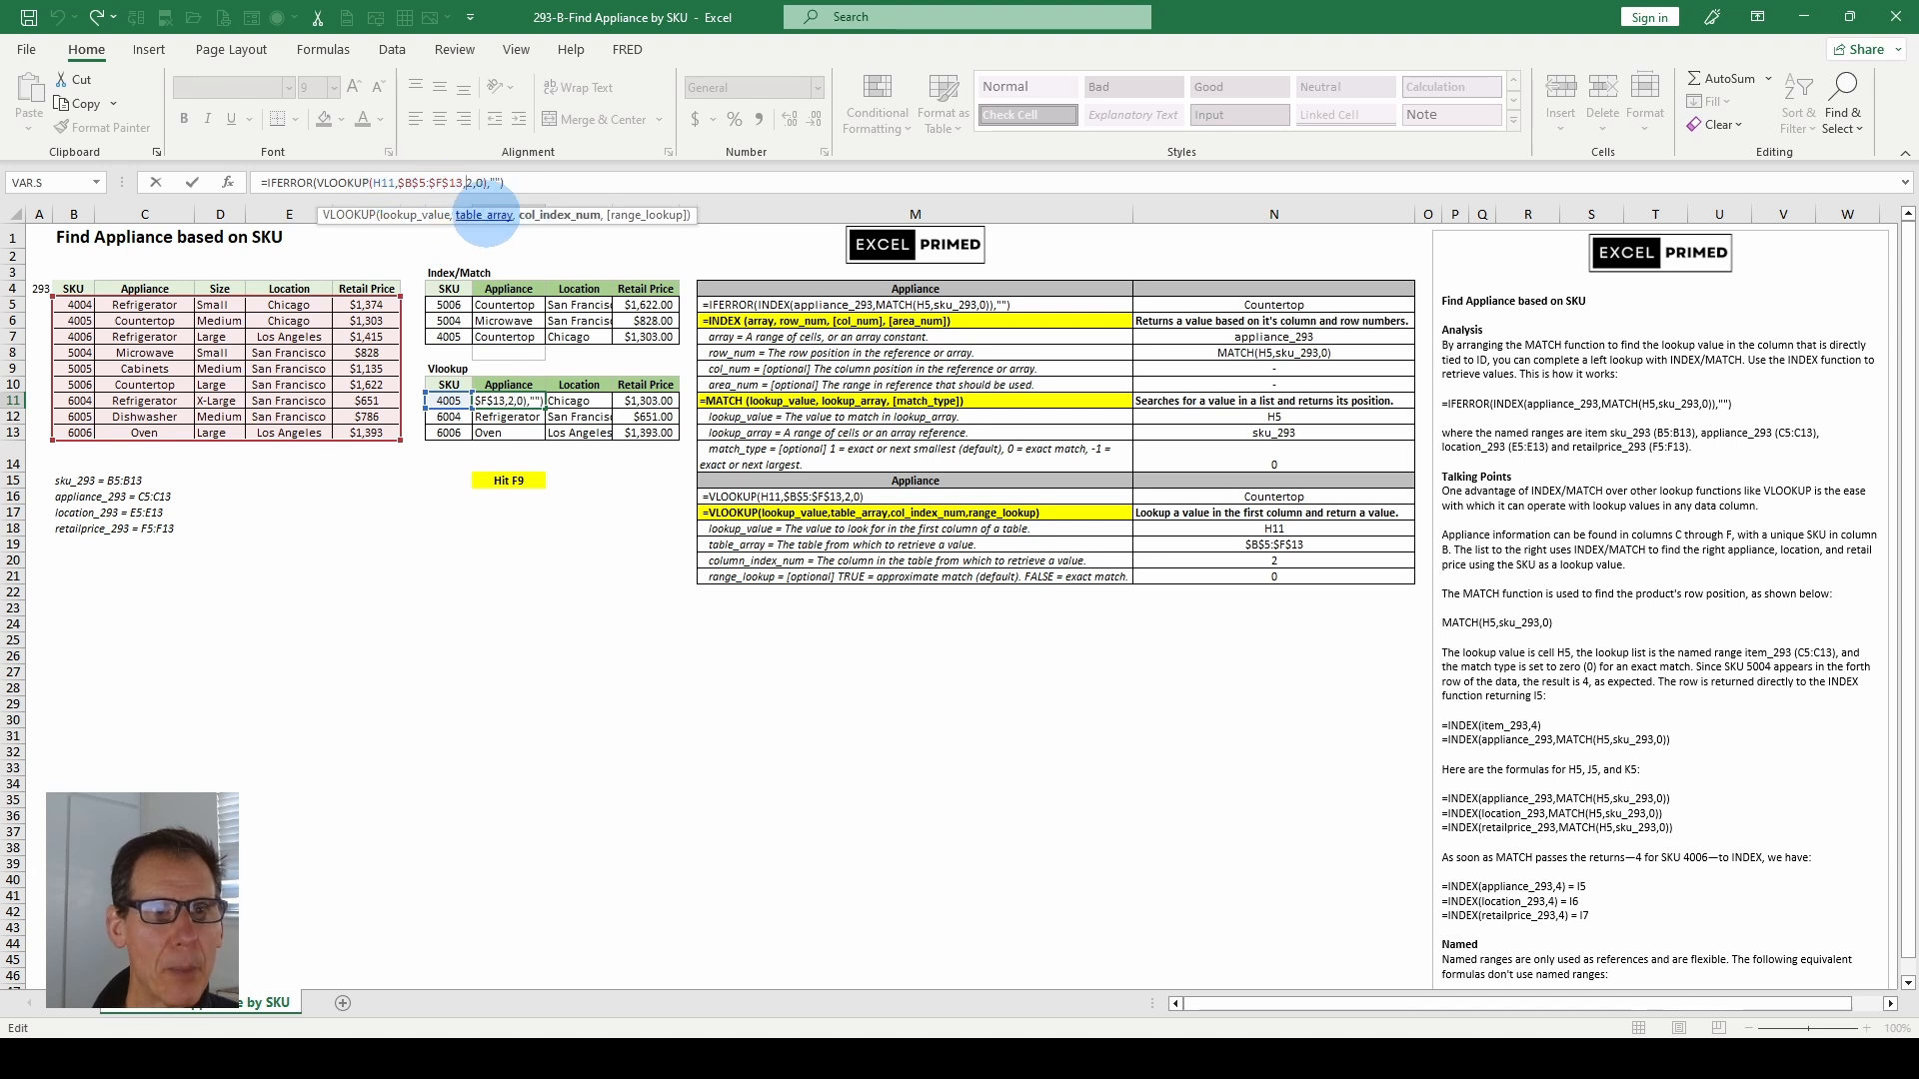
double_click(468, 182)
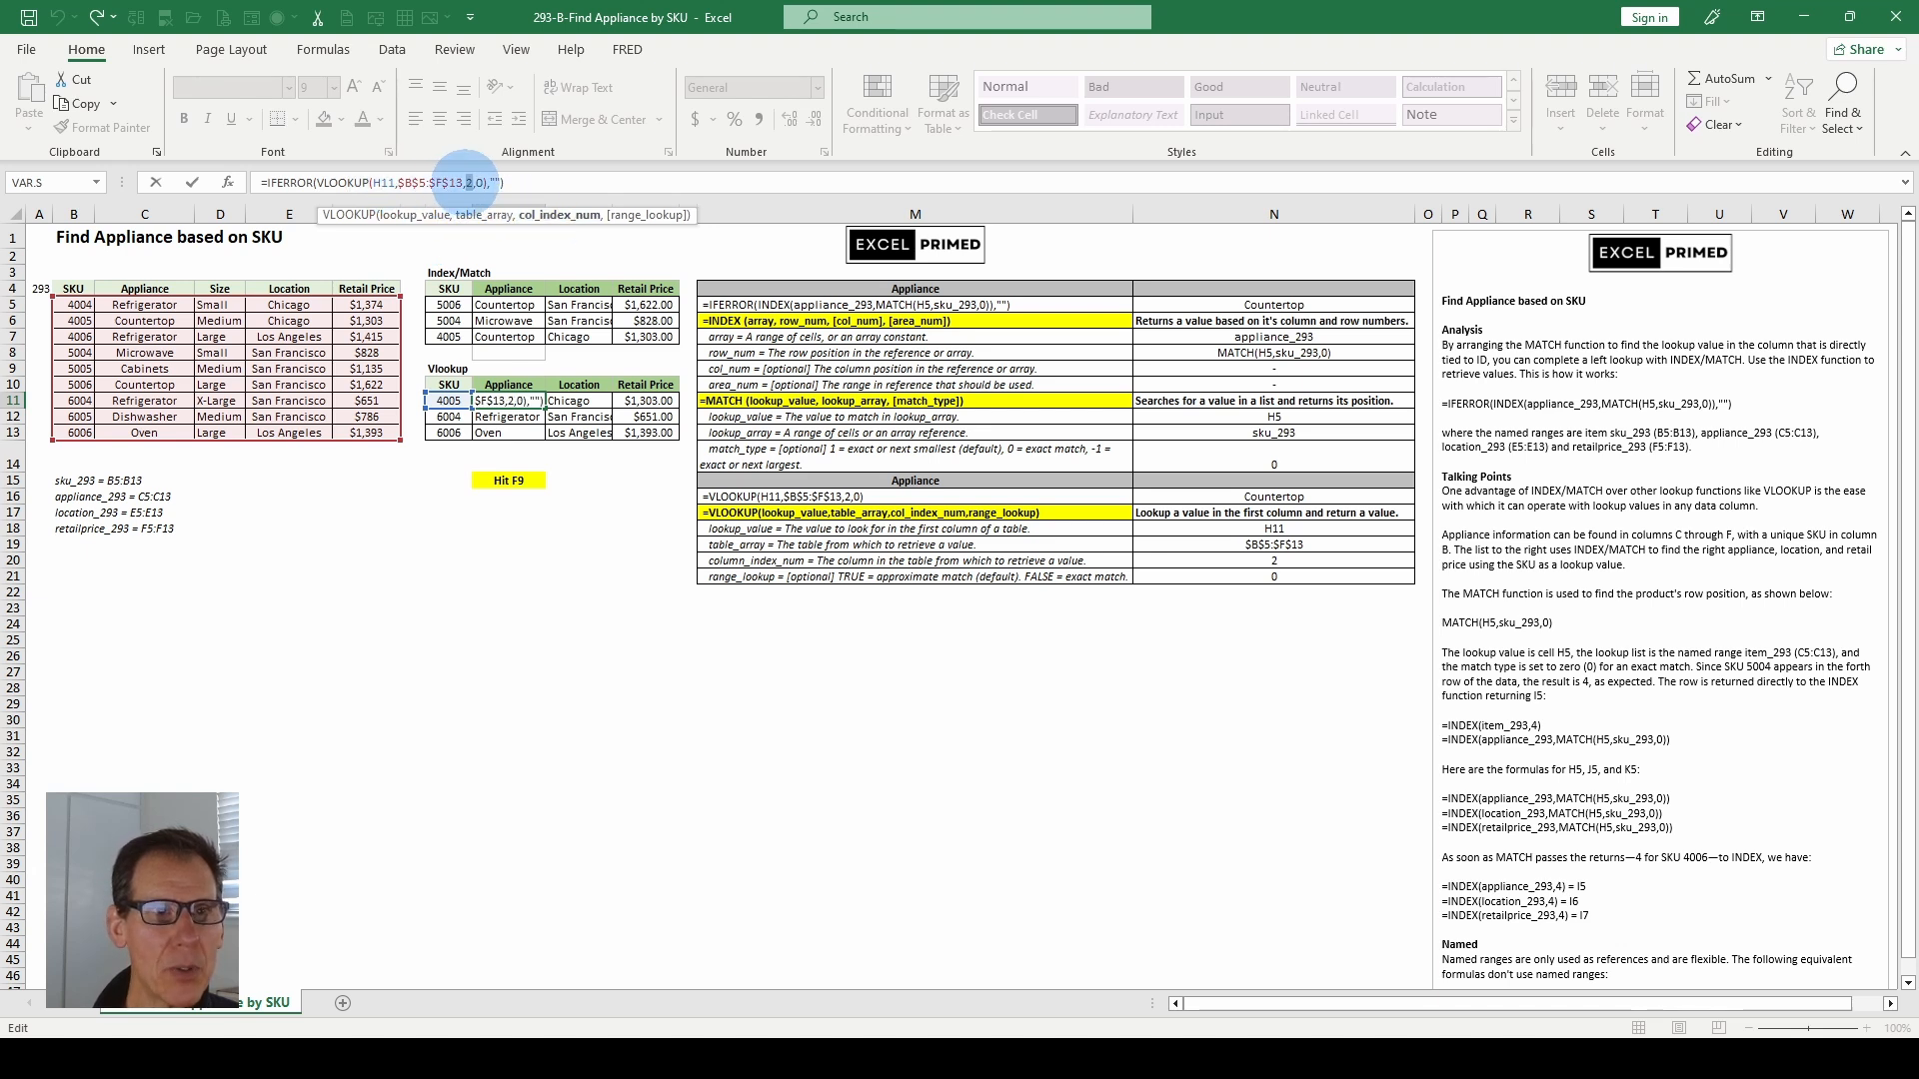
key("Right")
key("Right")
key("Right")
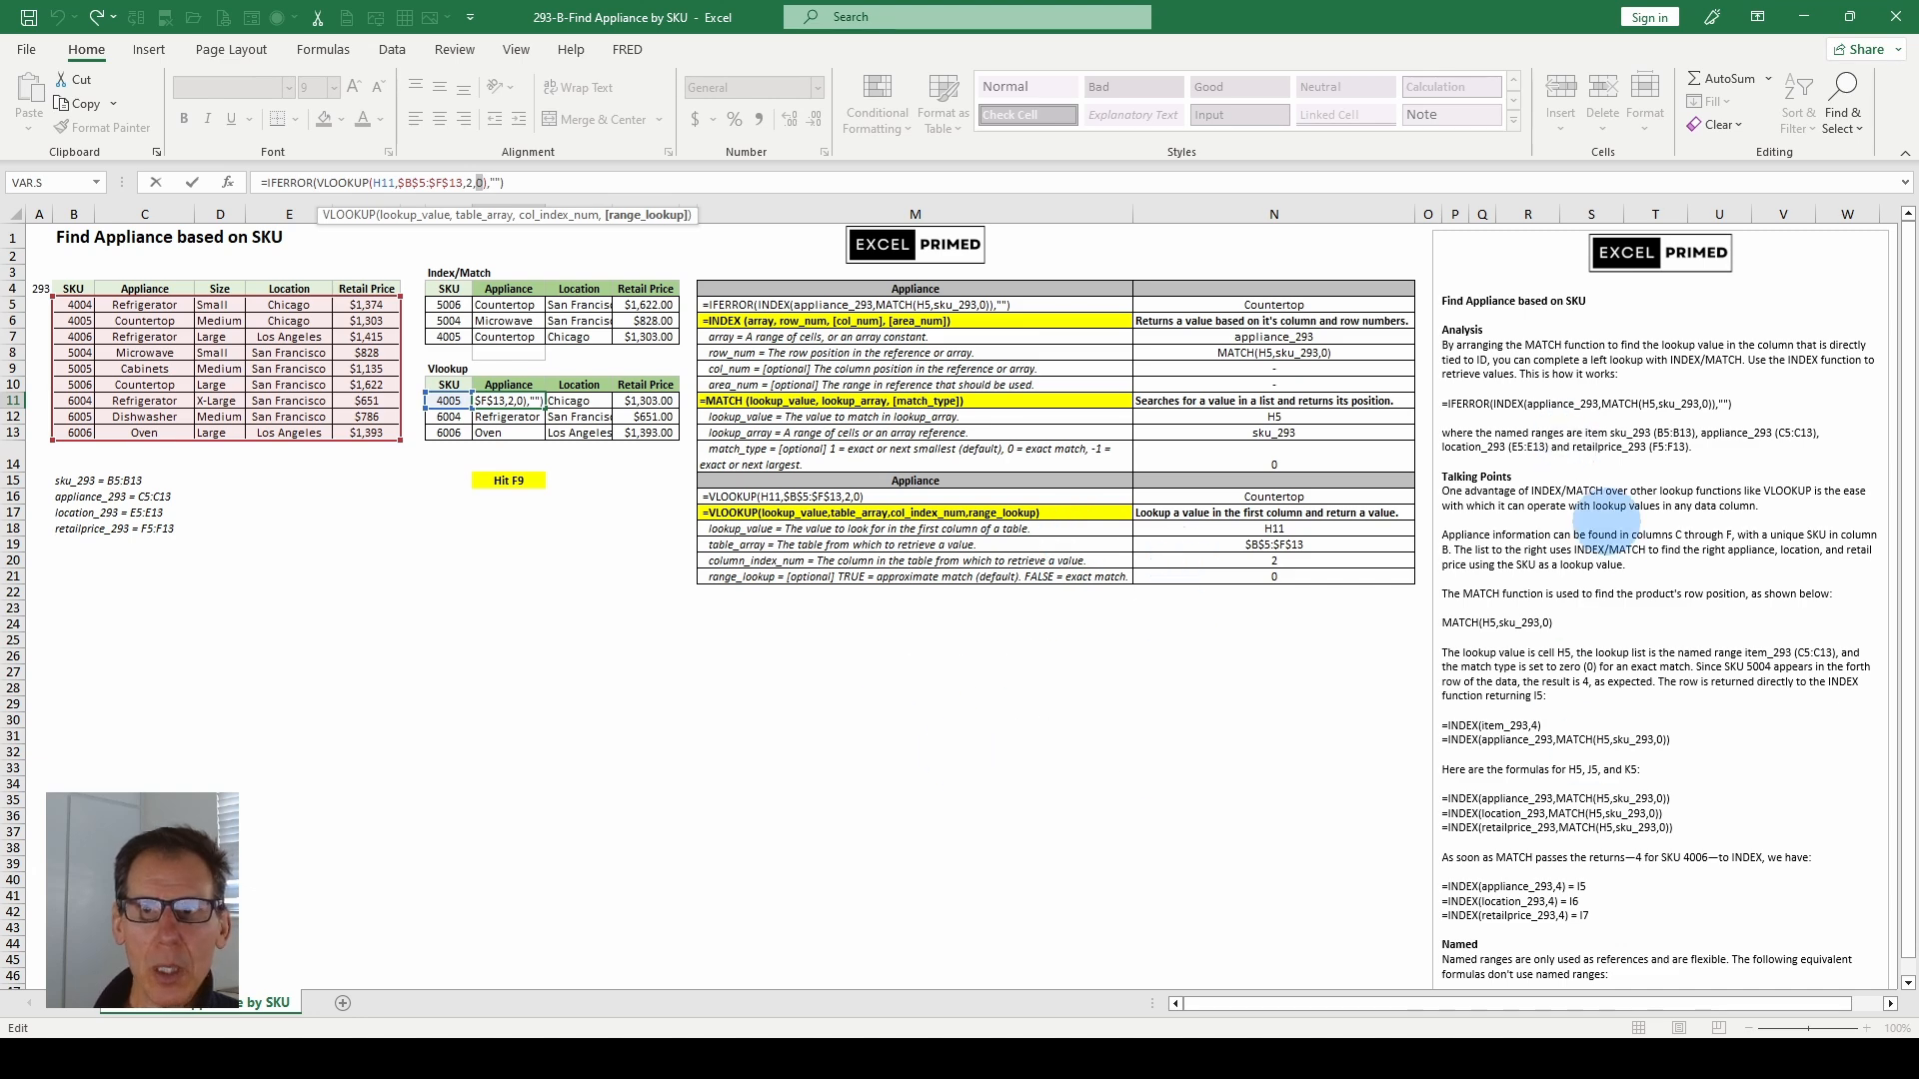
Step: Read the Talking Points and Named sections of the explanation notes, comparing the named-range INDEX/MATCH formulas with their absolute-reference equivalents, and leave the I11 formula unedited
scroll(1606, 520, "down", 1)
scroll(1585, 600, "up", 1)
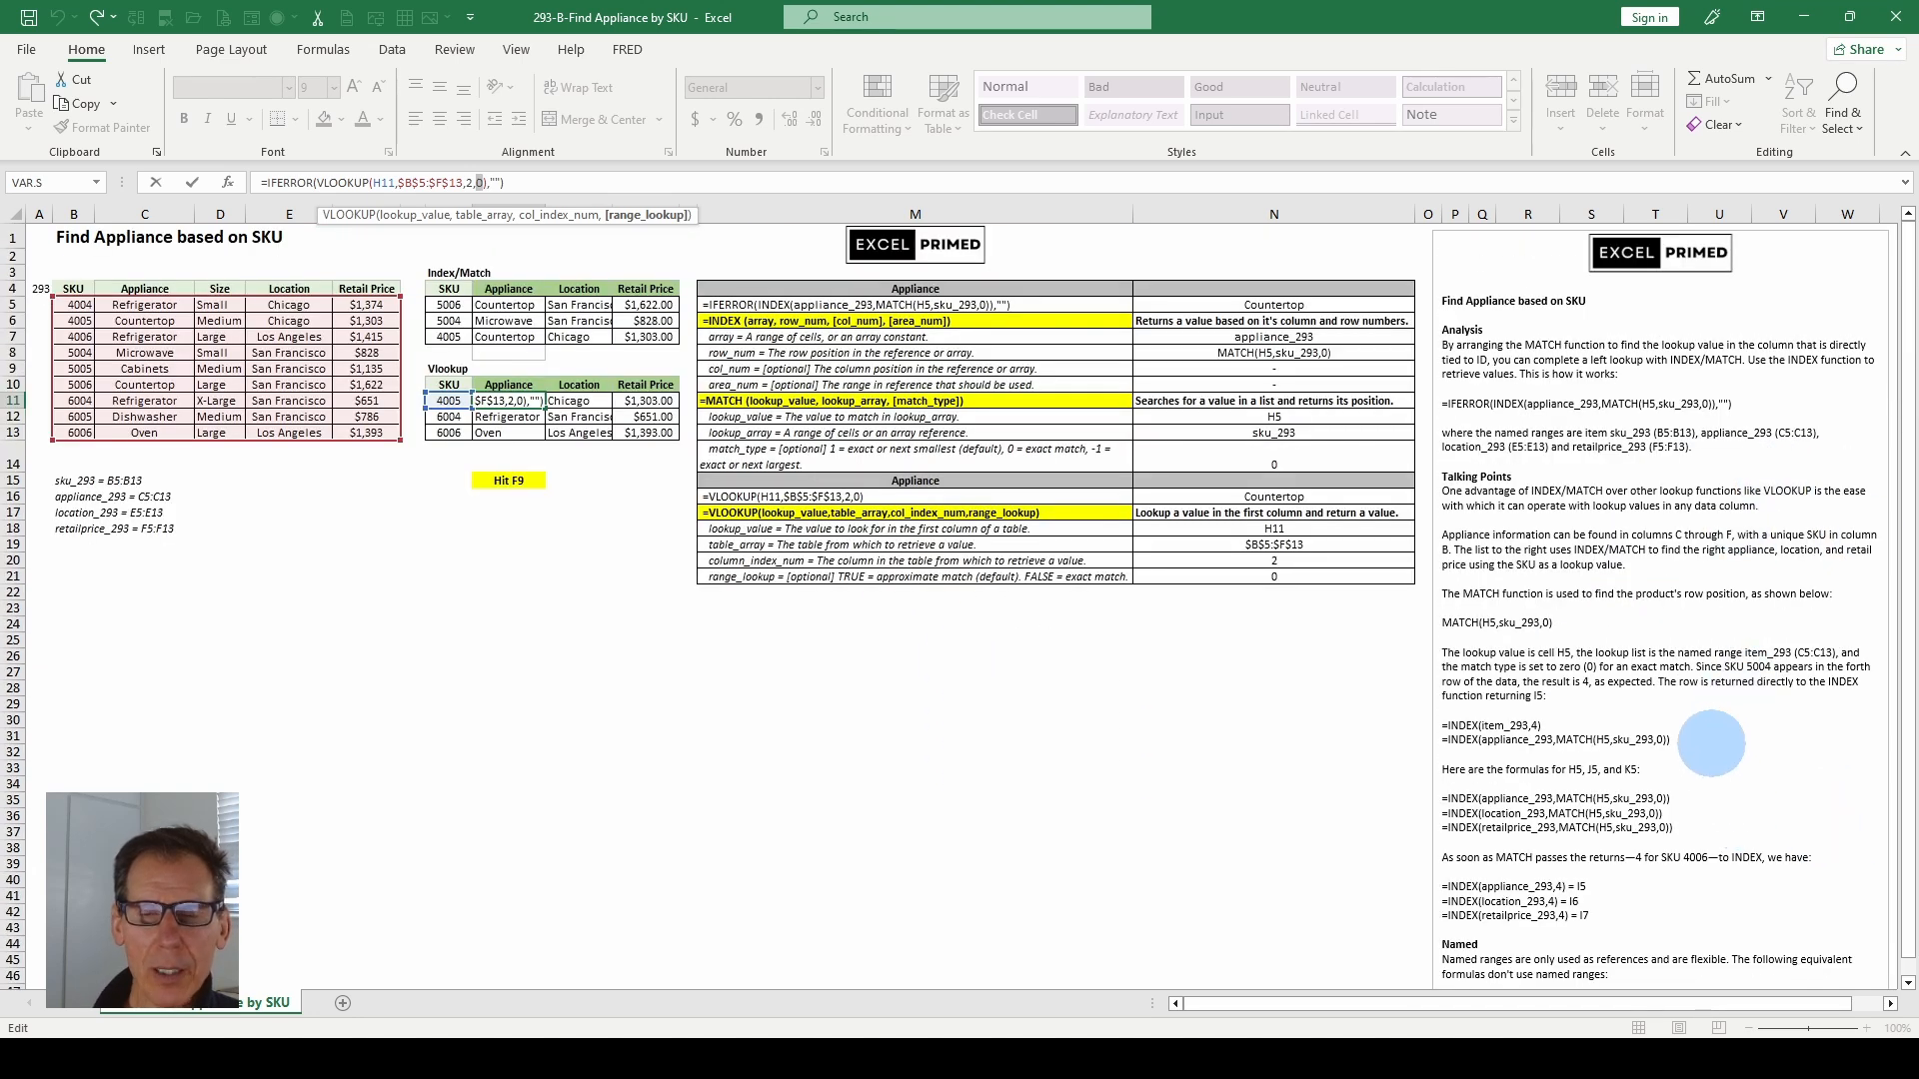
scroll(1710, 743, "down", 2)
scroll(1619, 640, "up", 2)
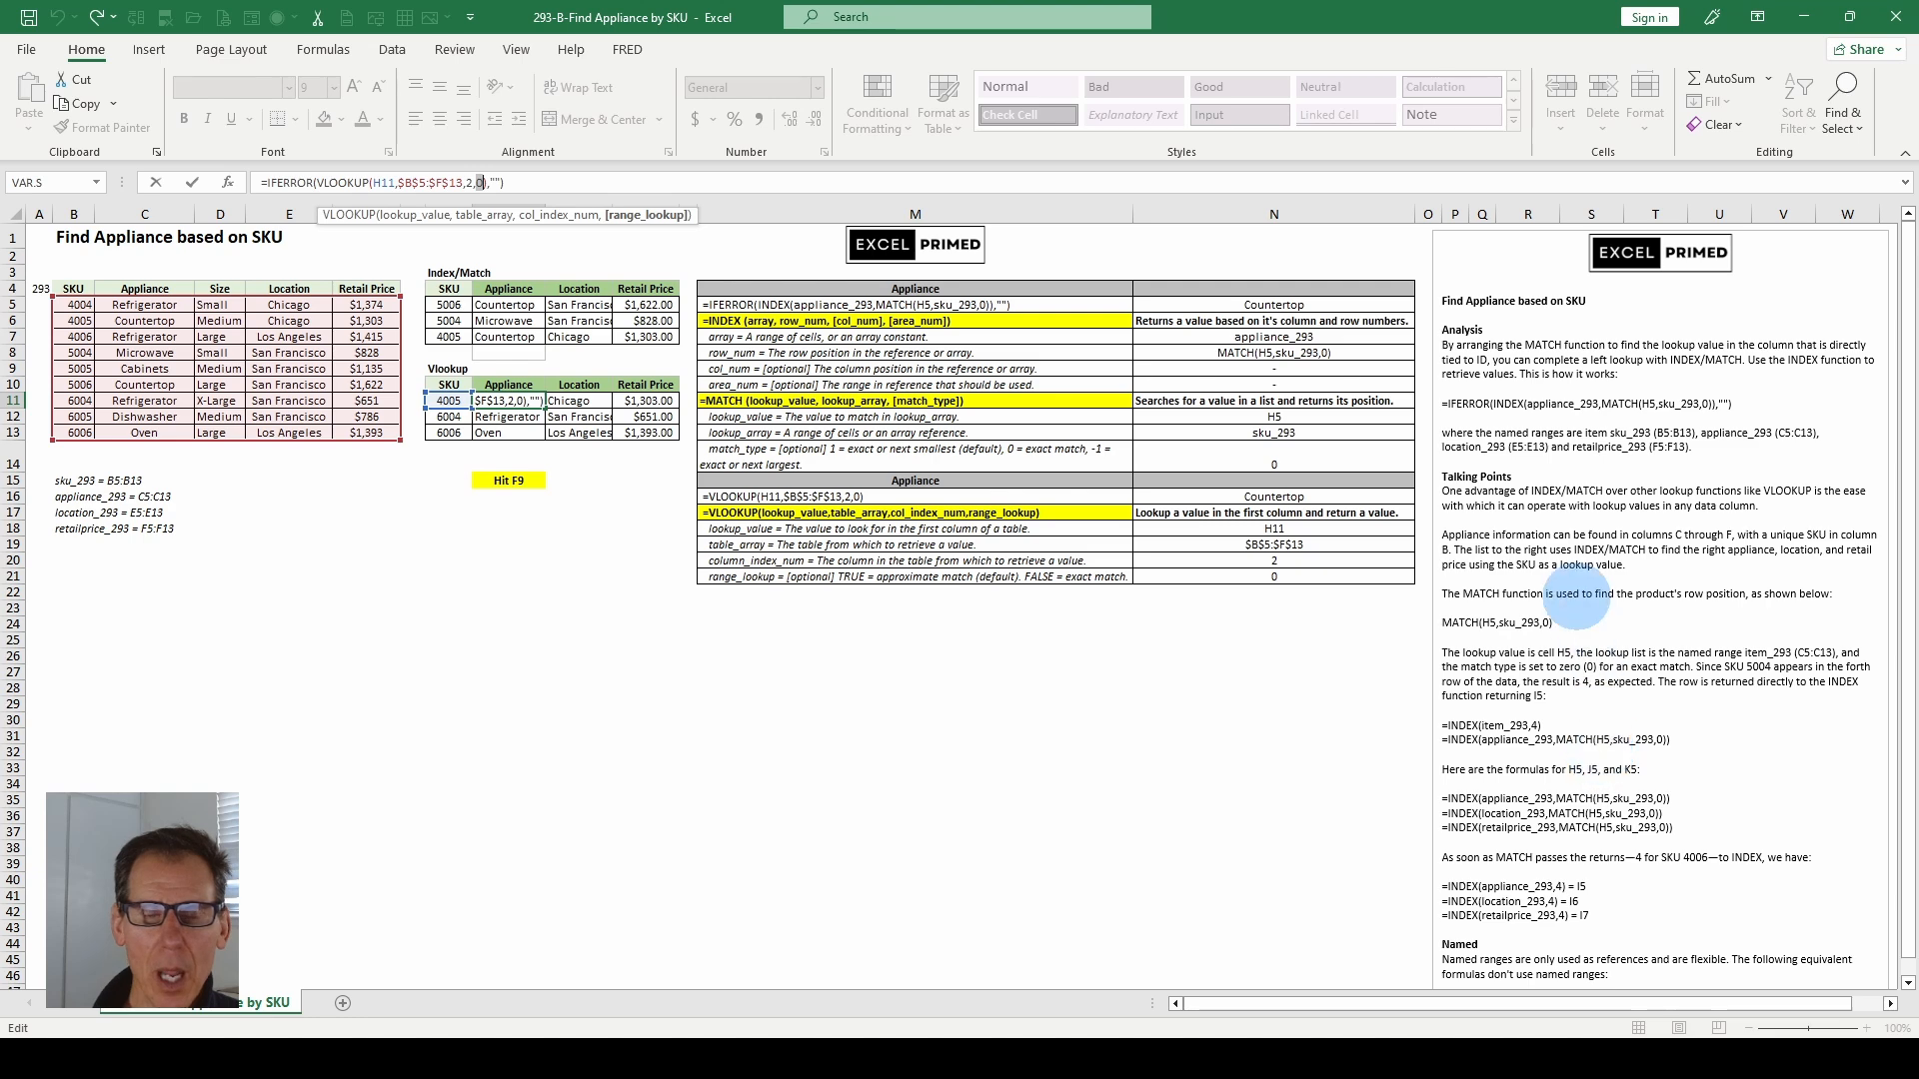
scroll(1530, 800, "down", 2)
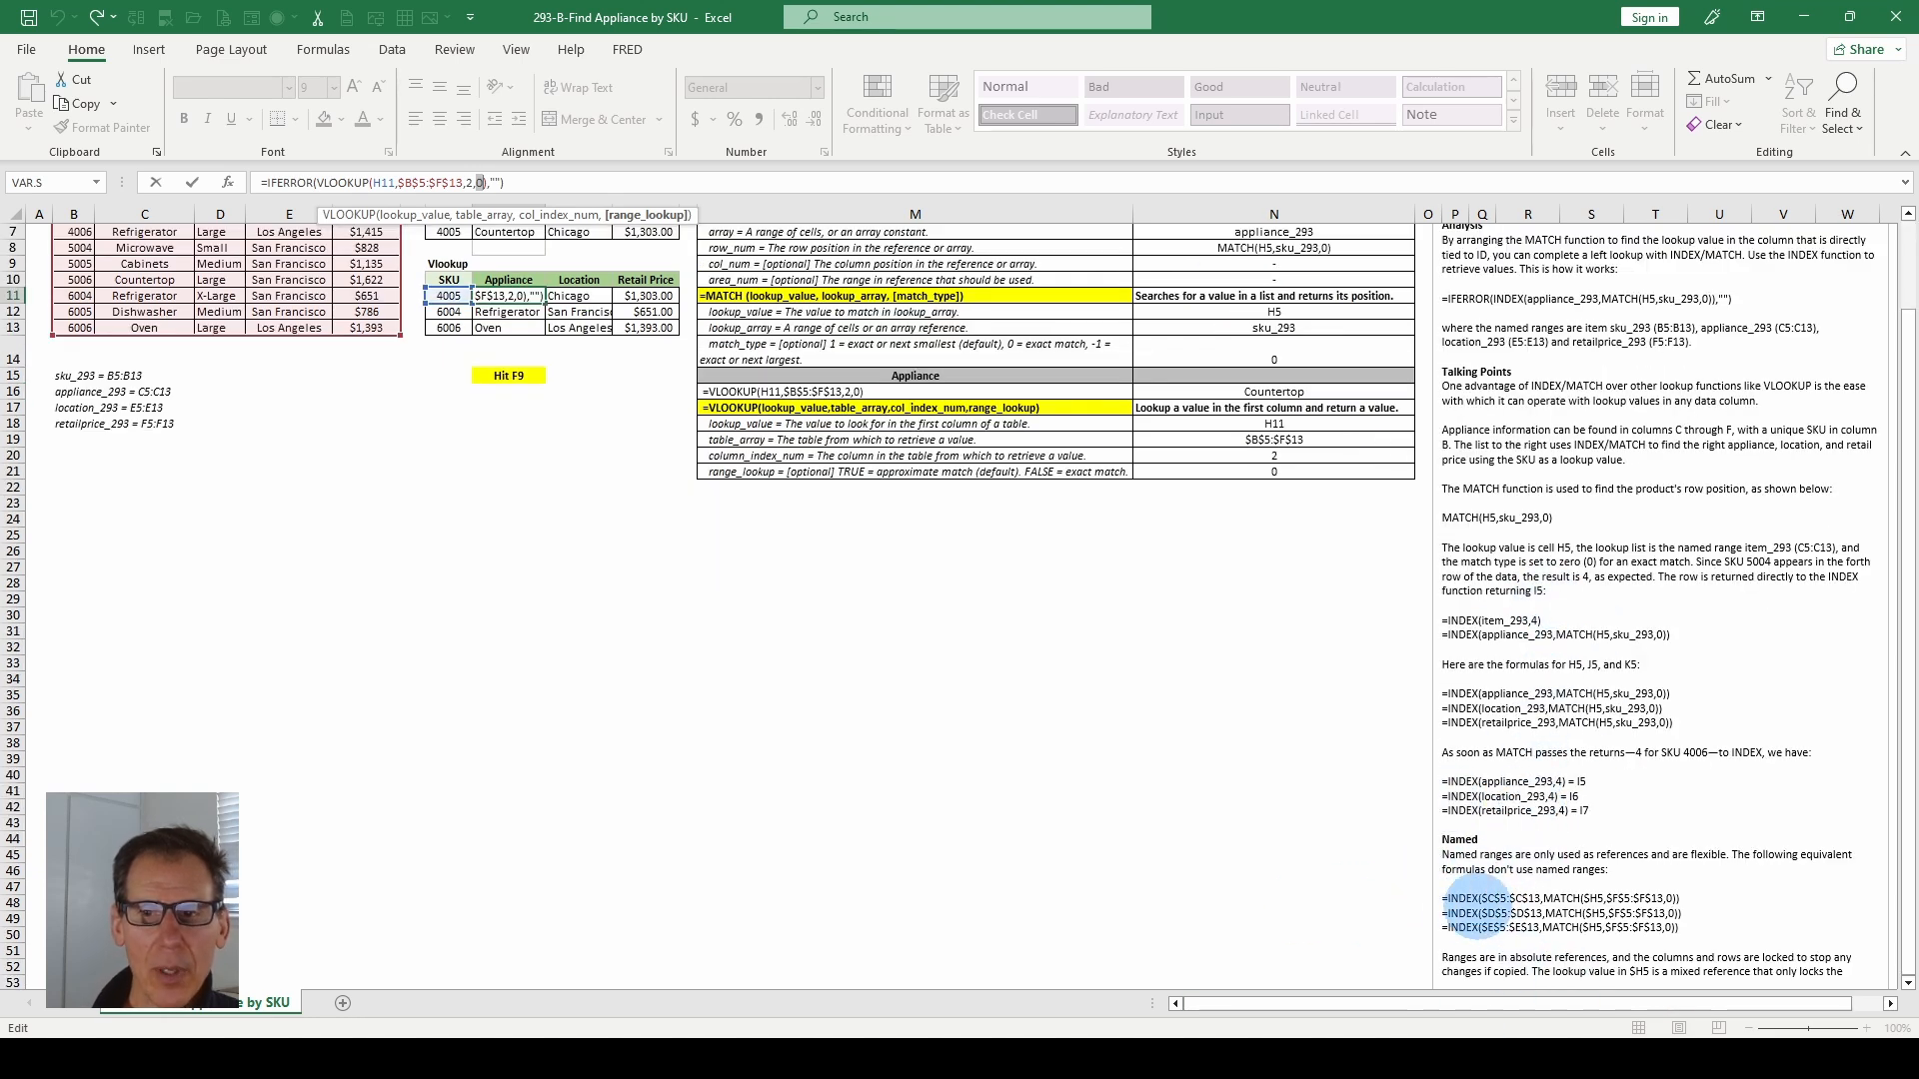
scroll(1519, 829, "down", 2)
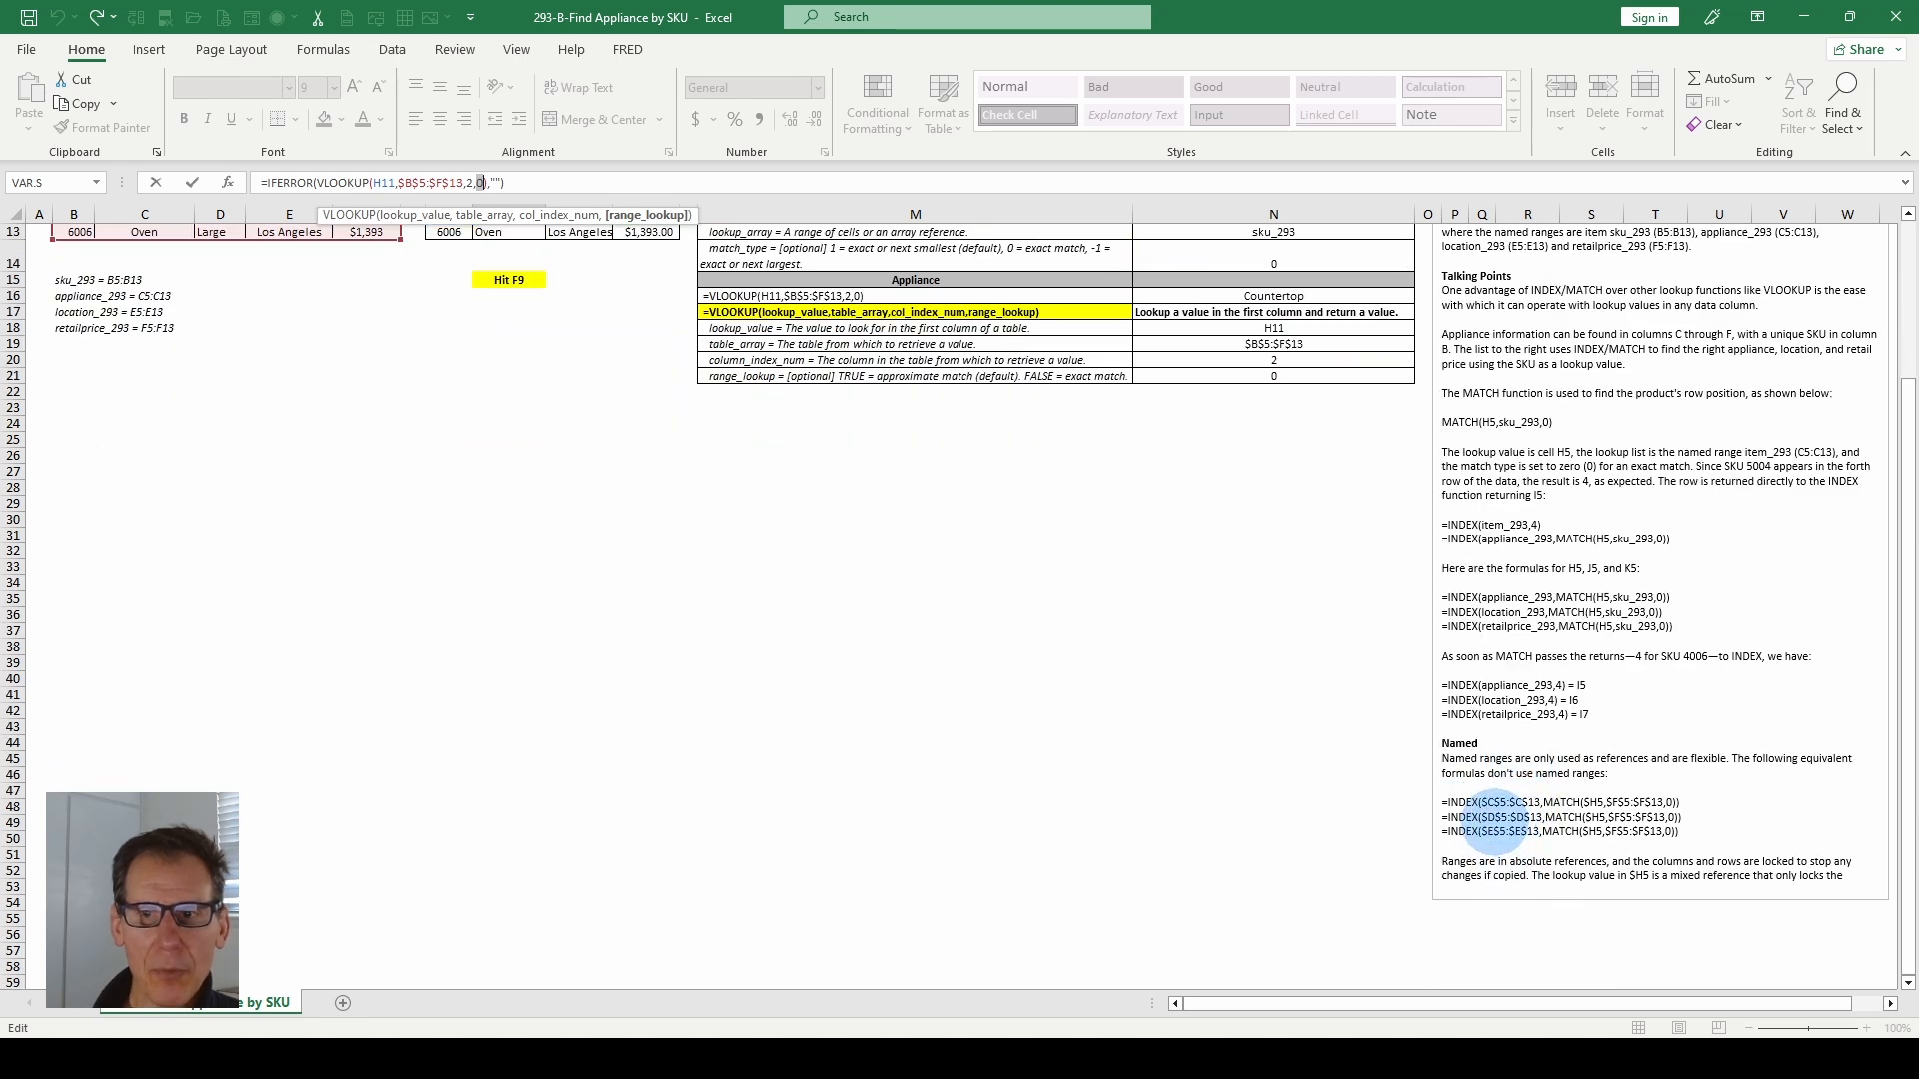
scroll(1499, 822, "up", 4)
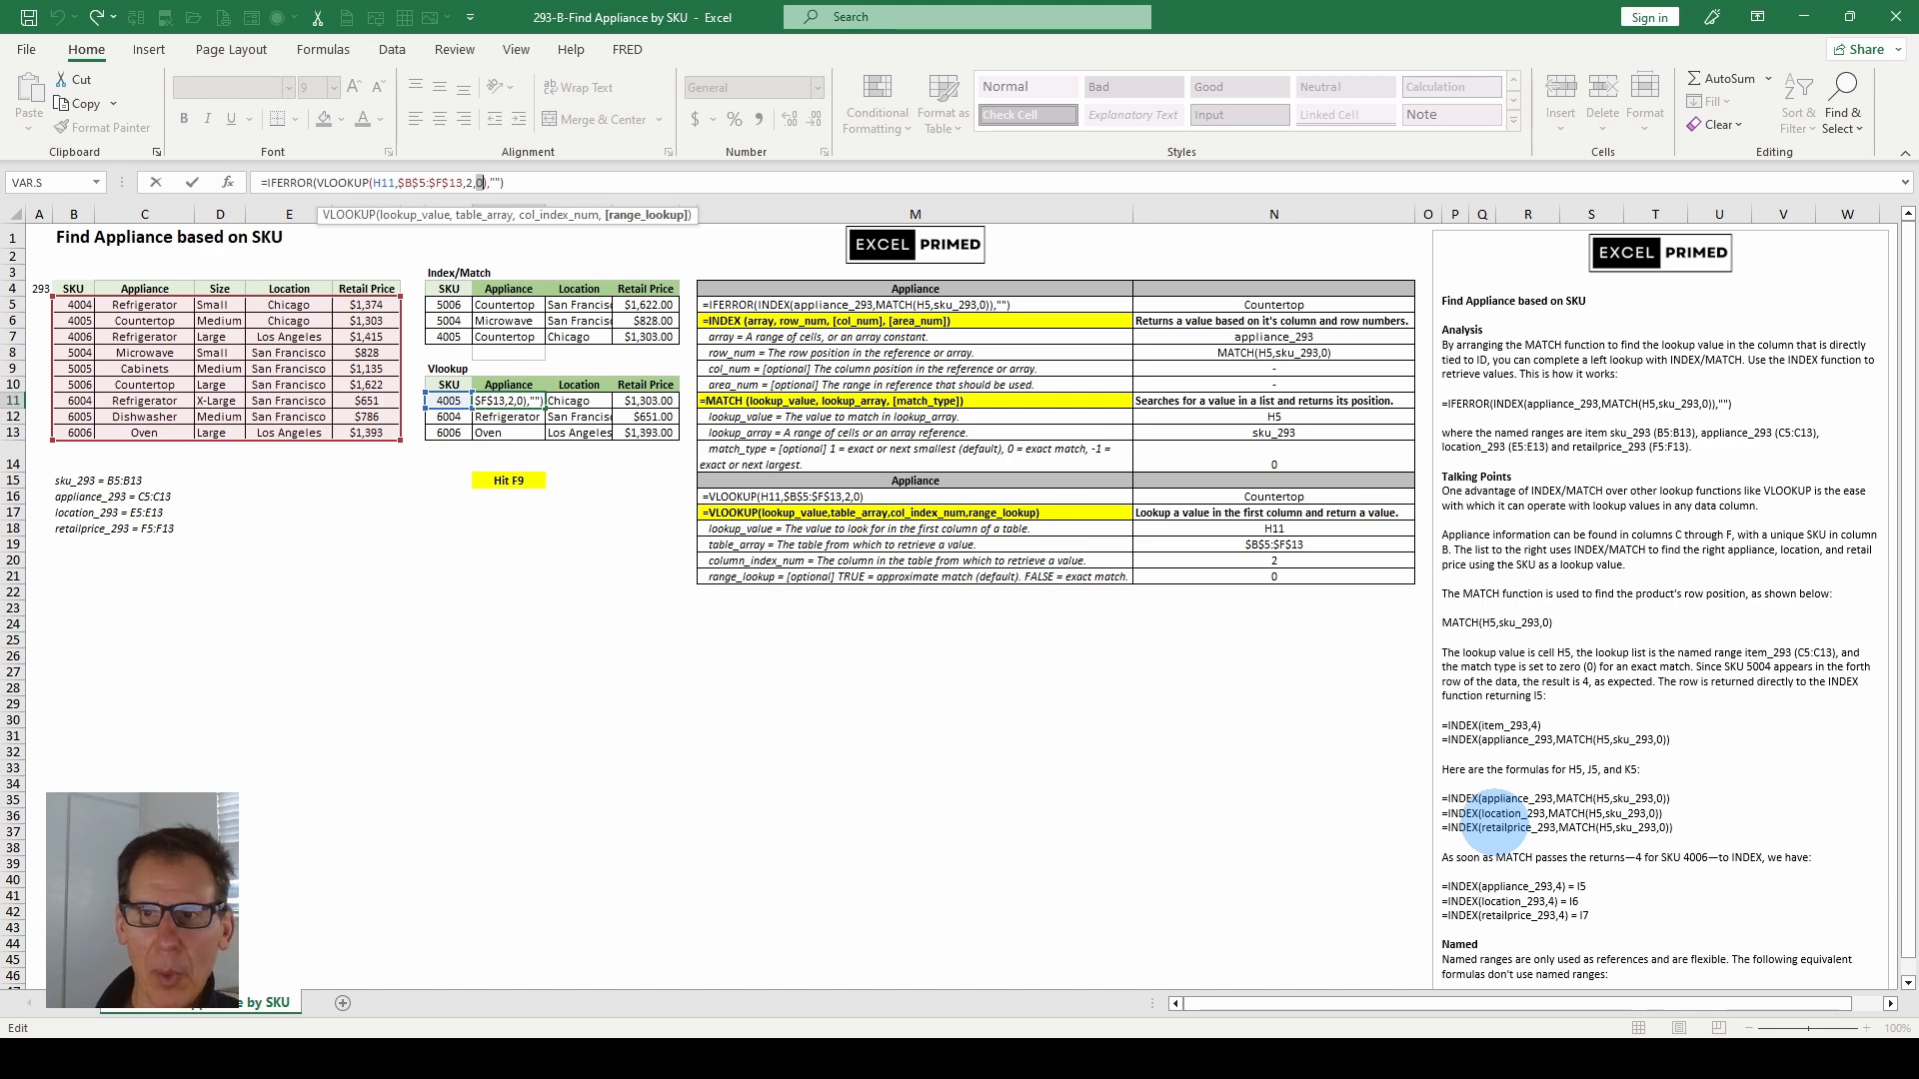
scroll(1496, 815, "down", 4)
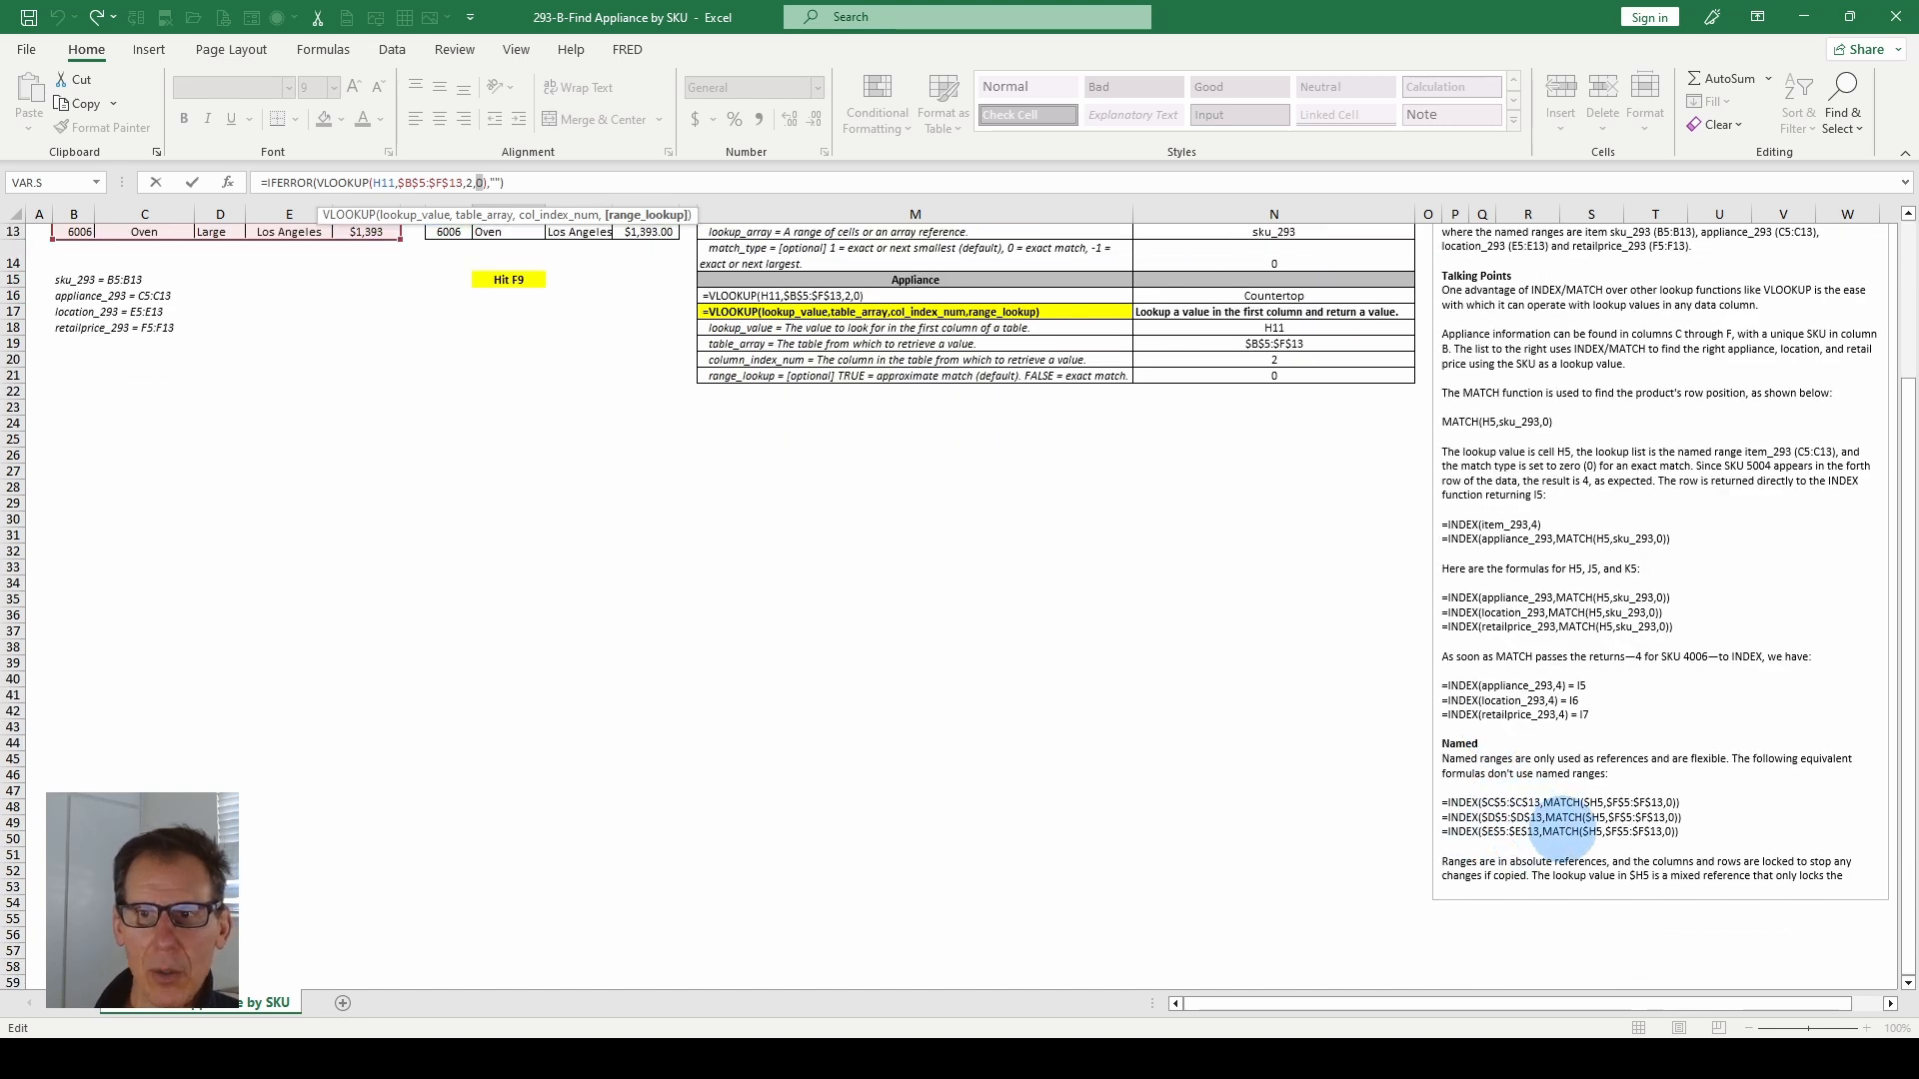
key("Escape")
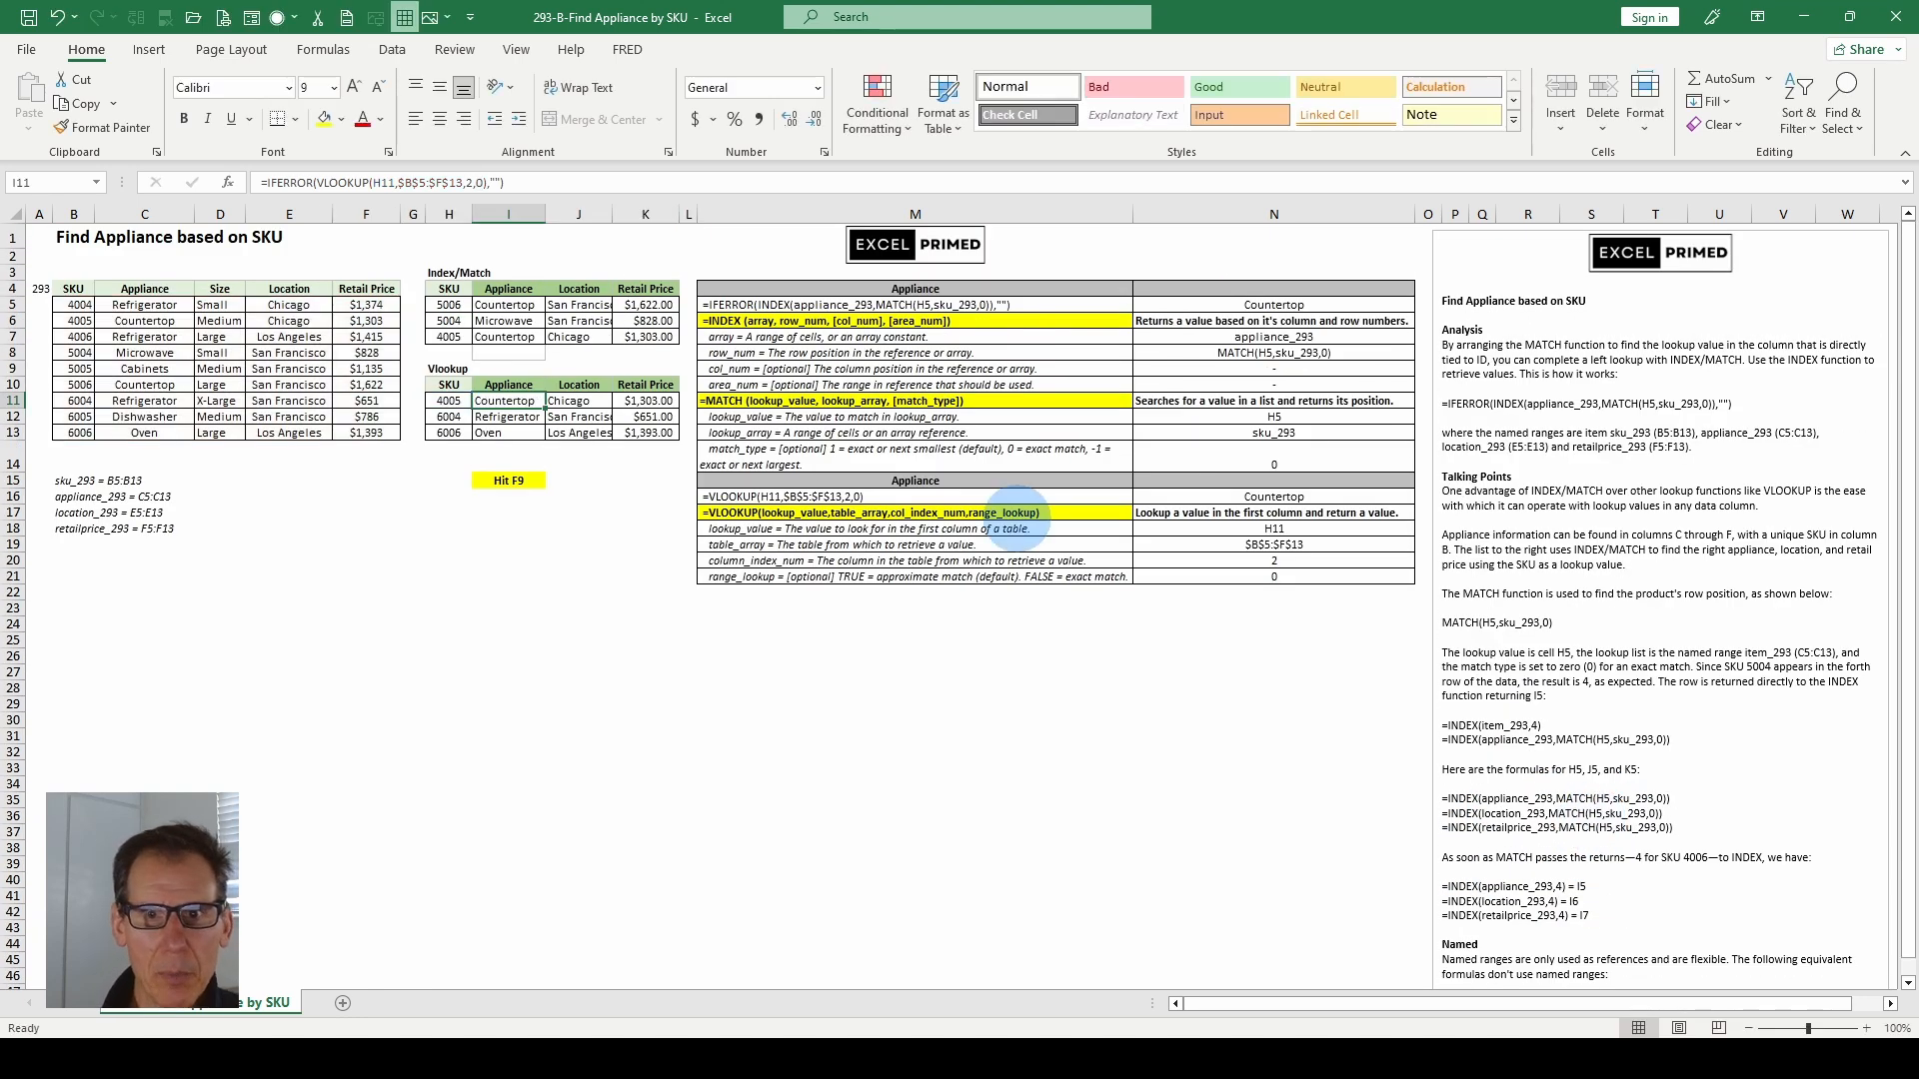